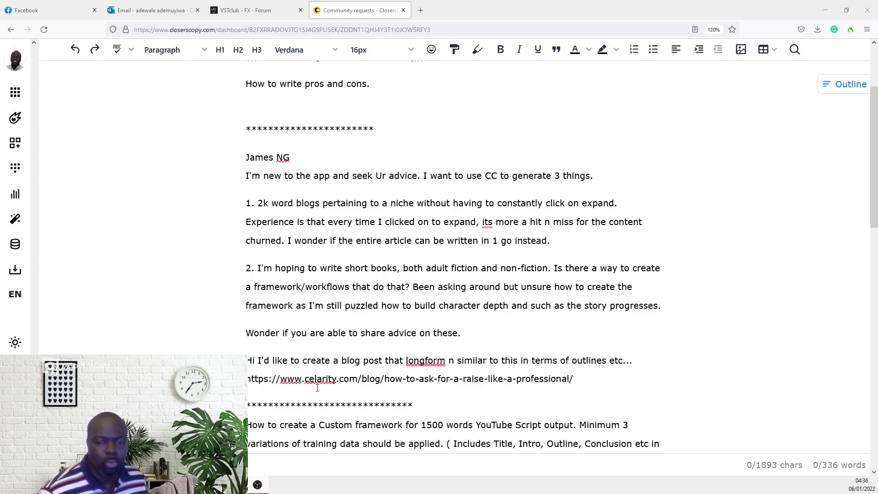
Step: Copy the Celarity article link from the blog post request and open it in a new browser tab
drag(574, 378, 247, 380)
key(ctrl+c)
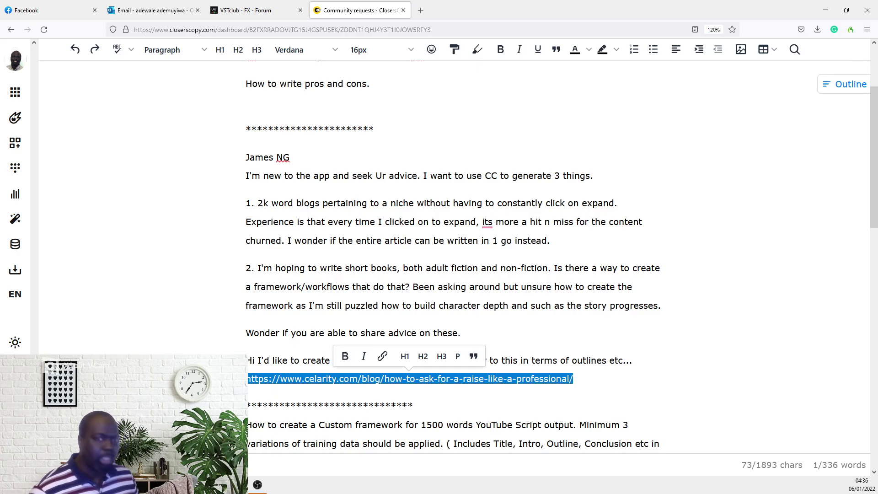
key(ctrl+t)
key(ctrl+v)
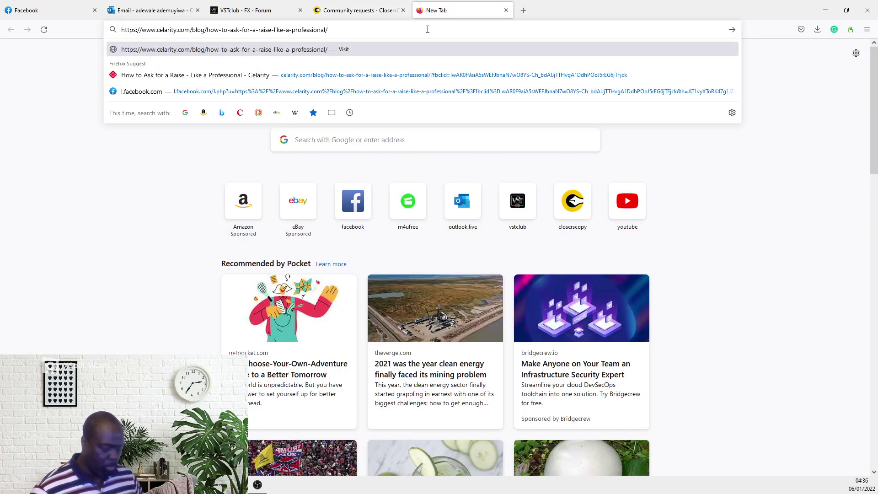
key(Return)
Step: Examine how the Celarity article opens, from its title and introduction to the first section on when to ask for a raise
scroll(525, 150, down, 10)
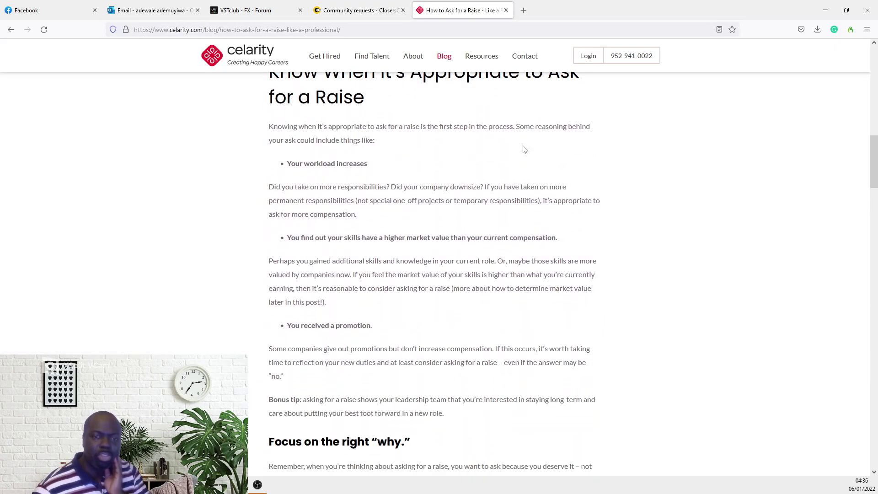
scroll(525, 146, up, 5)
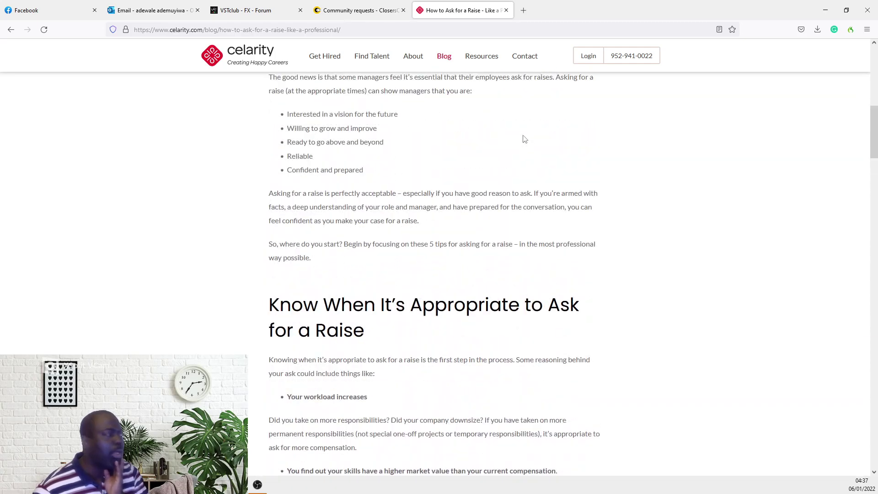
scroll(525, 139, down, 4)
scroll(521, 136, up, 6)
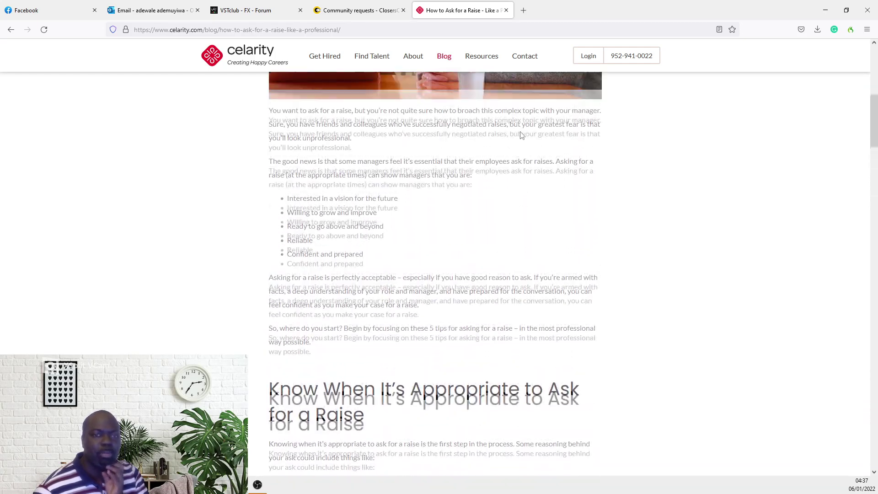
scroll(520, 132, up, 3)
scroll(520, 131, down, 6)
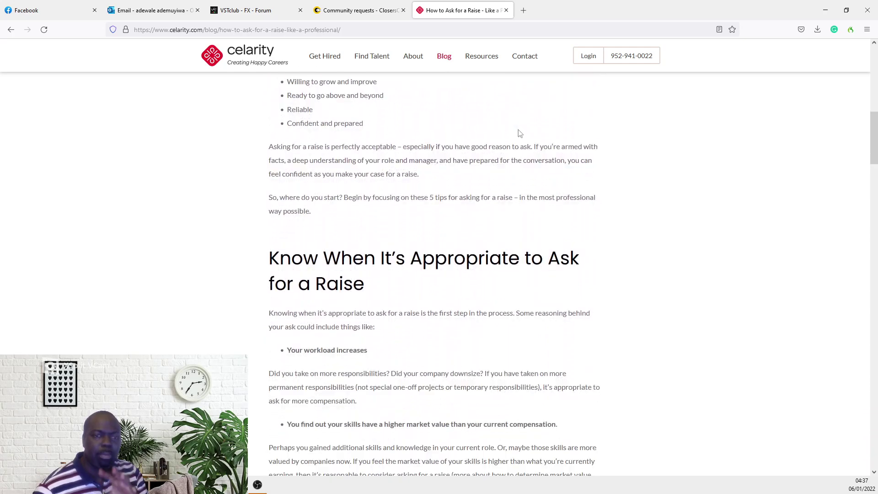
scroll(518, 133, up, 5)
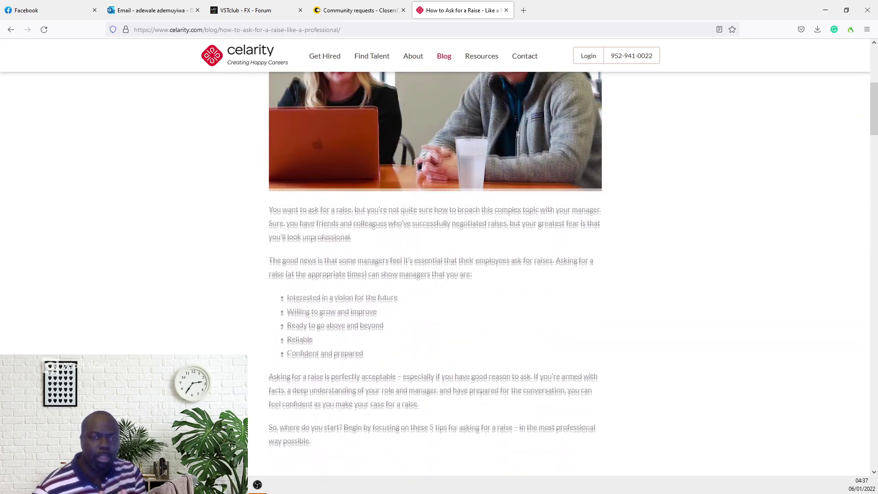
scroll(517, 134, down, 1)
scroll(518, 180, up, 7)
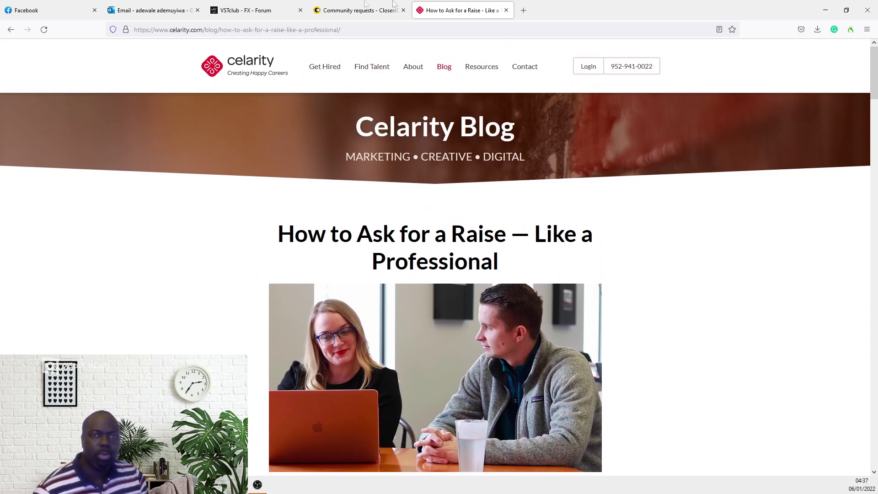
Step: Add the outline label "Headline" below the list of fears in the community requests document
click(338, 10)
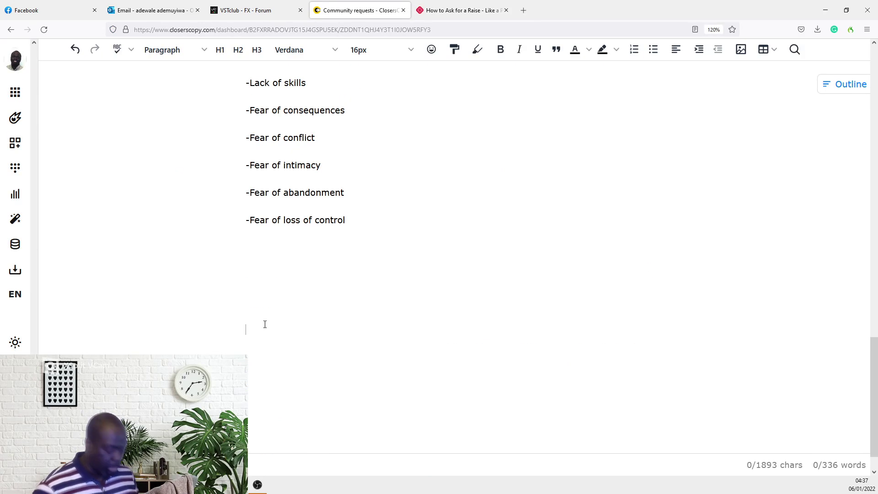
text(Headl)
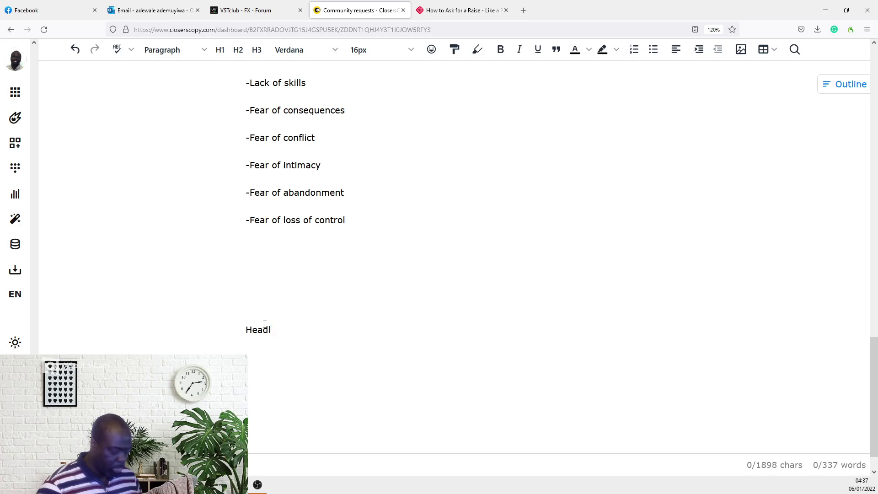
Step: Review the article's introduction, bullet list and section headings through "Do Your Due Diligence" to work out its outline
key(ctrl+Tab)
scroll(441, 347, down, 2)
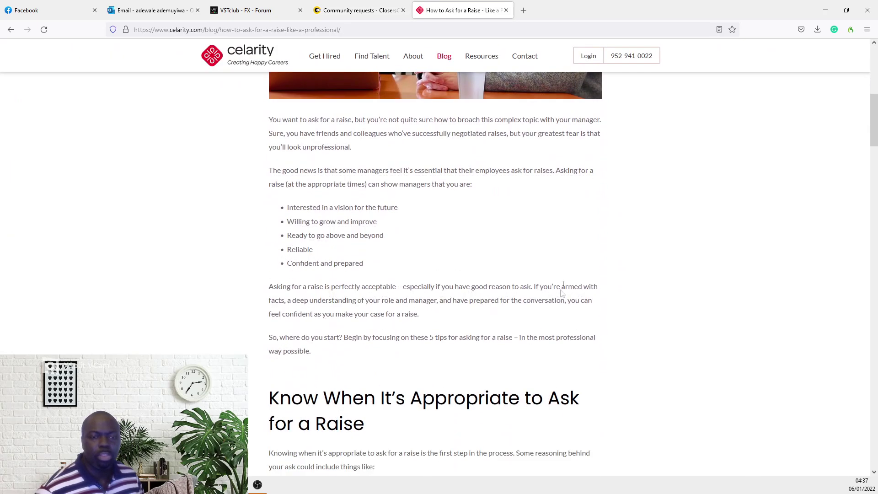
scroll(448, 295, up, 2)
scroll(372, 240, down, 3)
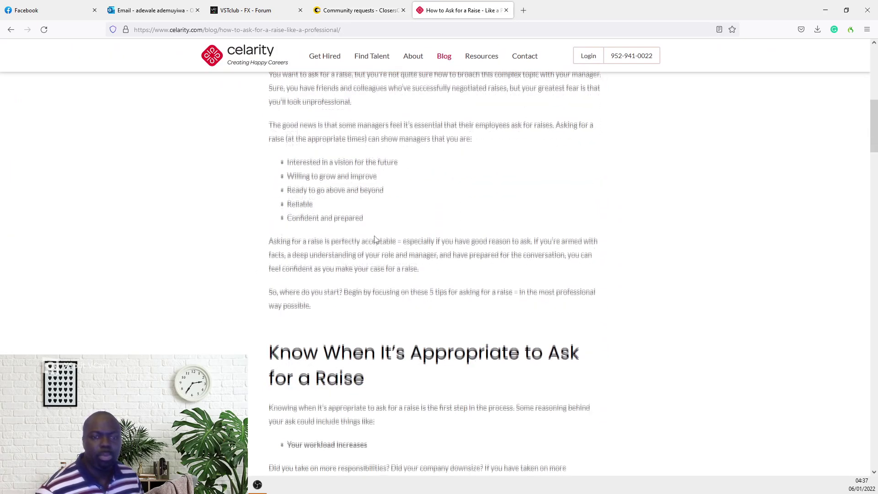
scroll(373, 236, up, 2)
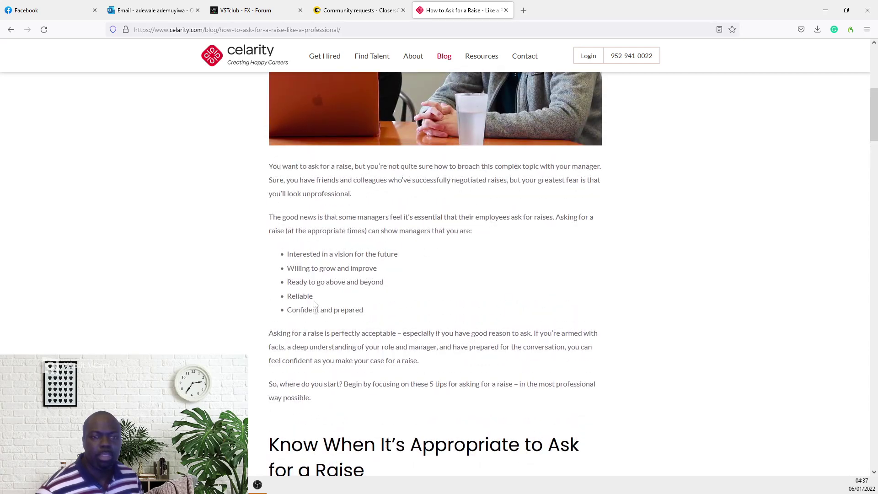
scroll(451, 122, down, 10)
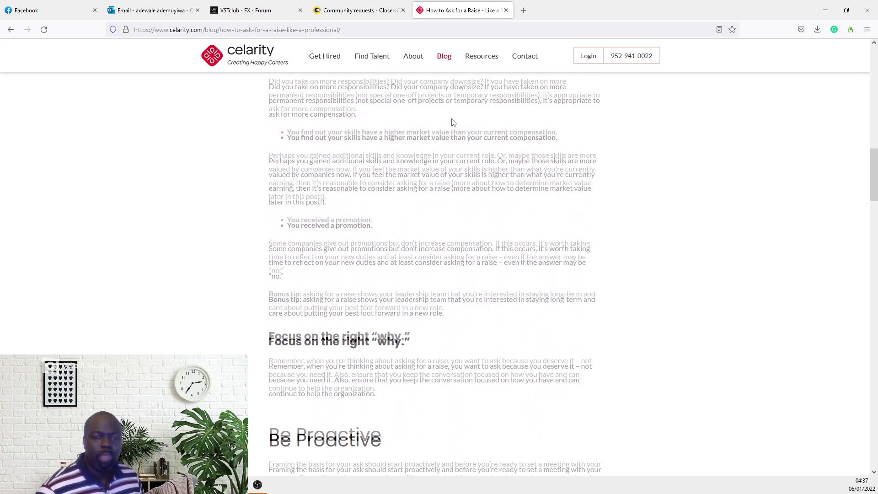
scroll(407, 238, down, 10)
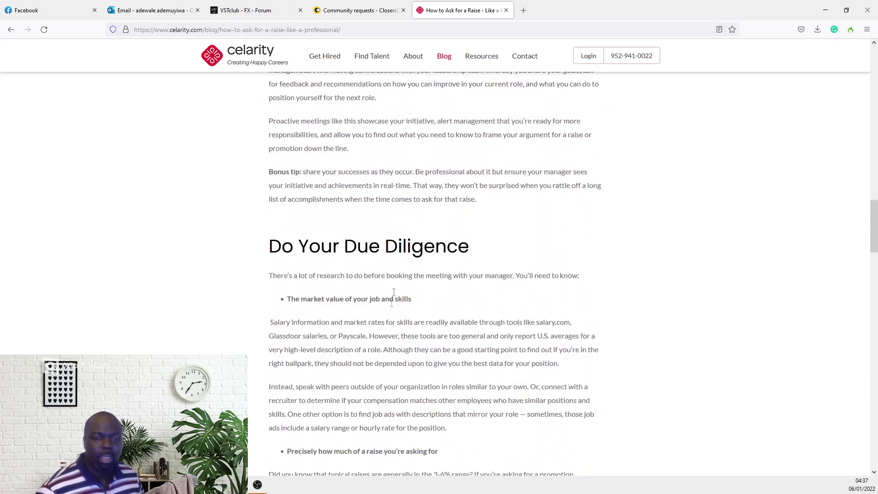
scroll(355, 332, up, 15)
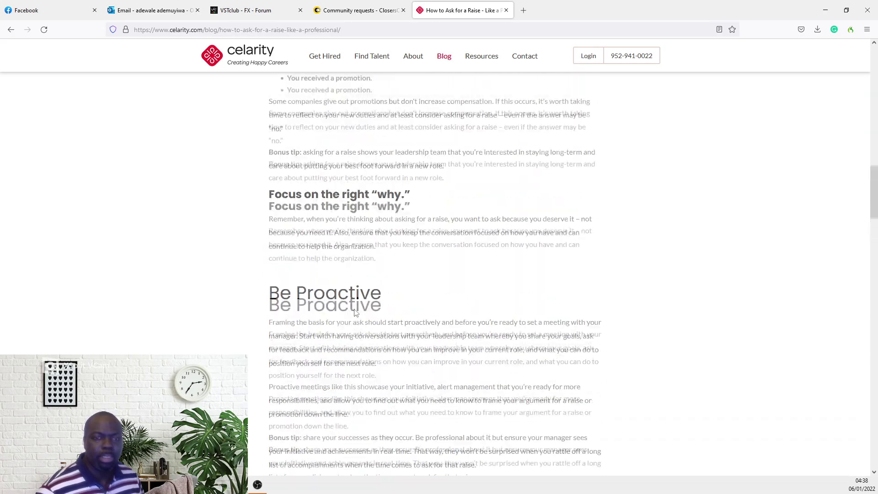
scroll(552, 211, down, 15)
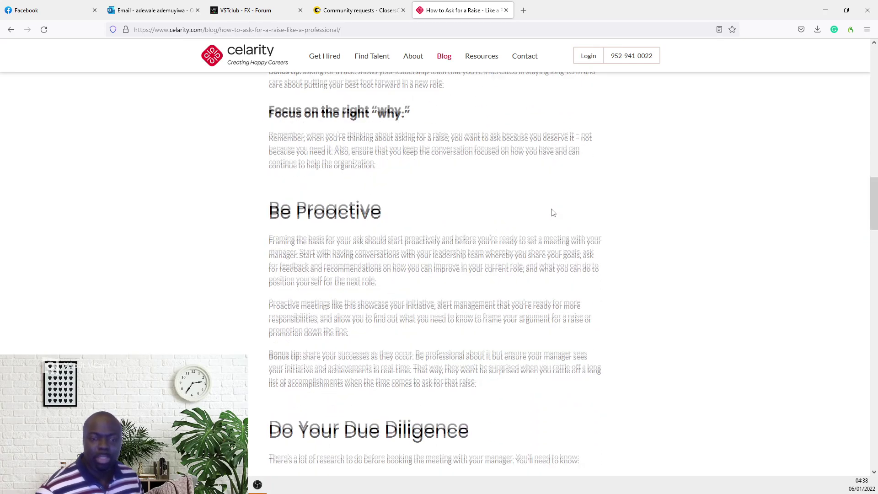
scroll(544, 213, down, 5)
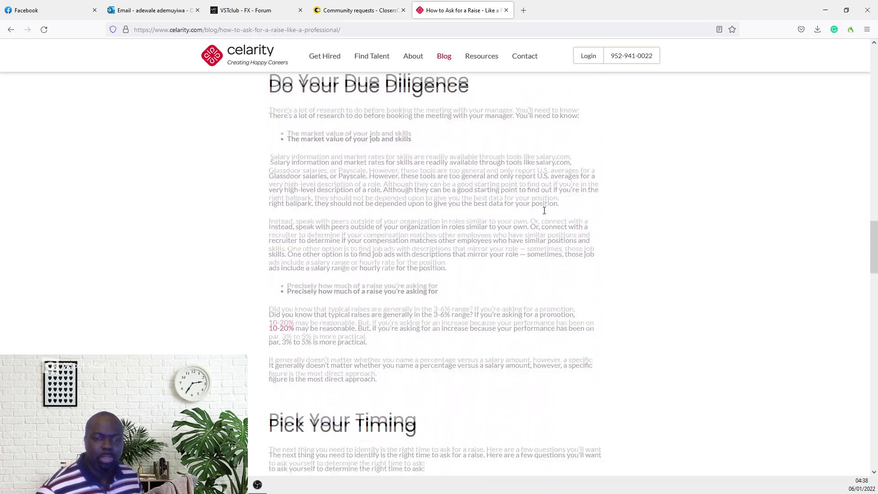
Step: Go through the article again from its title to "Pick Your Timing", examining how each section combines a heading, bullets and explanations
scroll(540, 212, up, 15)
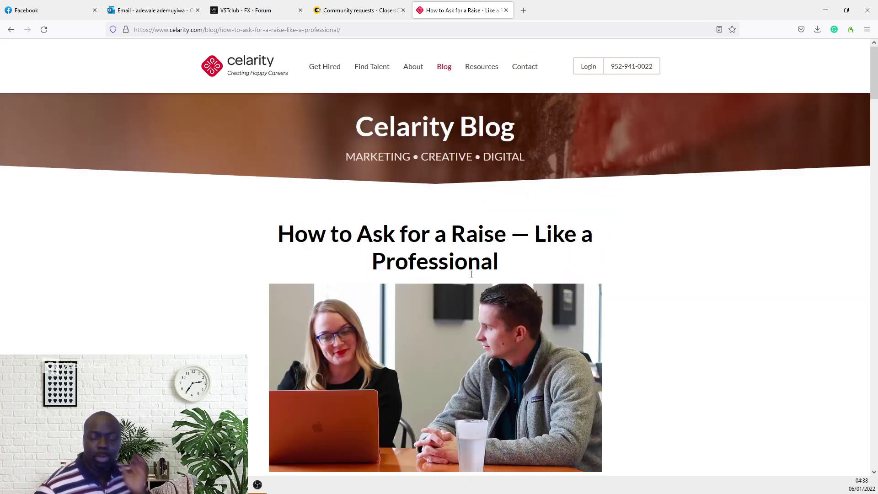
scroll(471, 274, down, 8)
scroll(489, 255, down, 9)
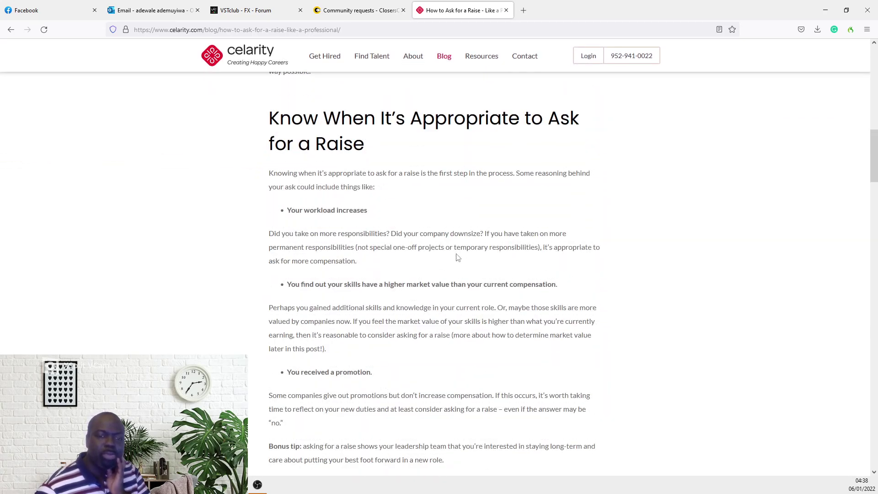
scroll(446, 252, up, 2)
scroll(446, 252, up, 4)
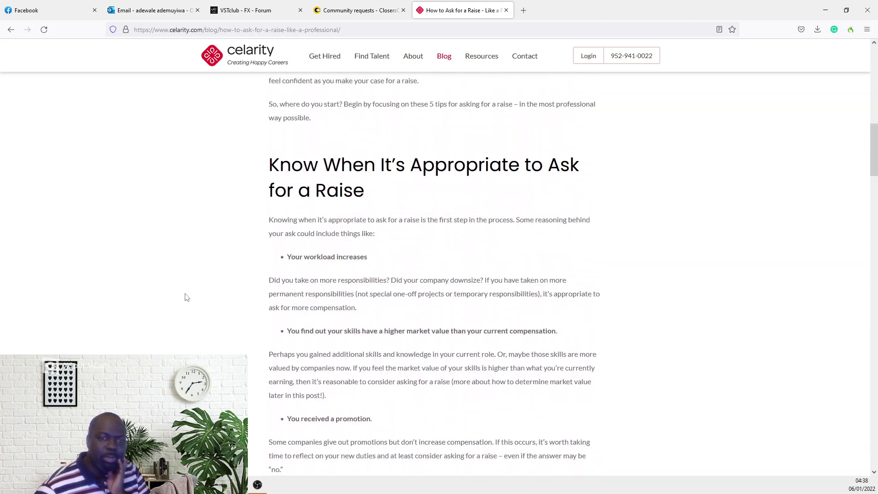
scroll(355, 420, down, 4)
scroll(442, 407, down, 11)
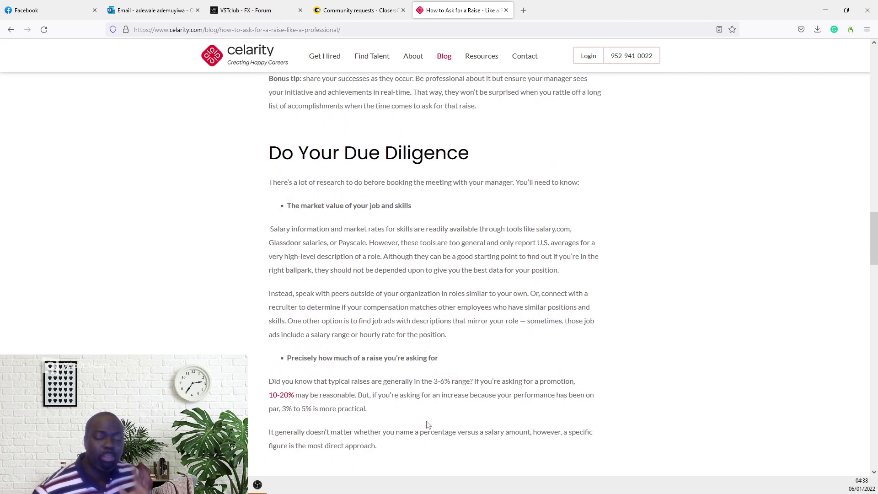
scroll(428, 424, down, 3)
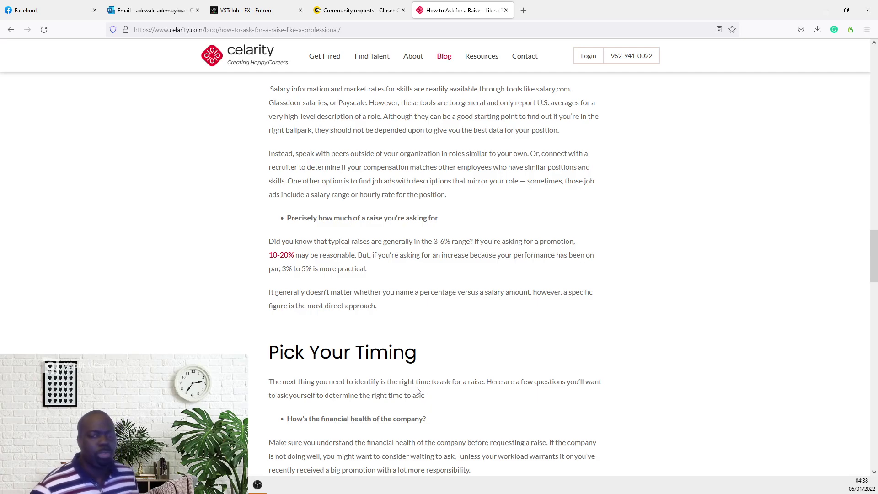
Step: Examine the article's closing section, "Show Your Dedication – Even If It's a 'No'", and its final call to action
scroll(417, 391, down, 15)
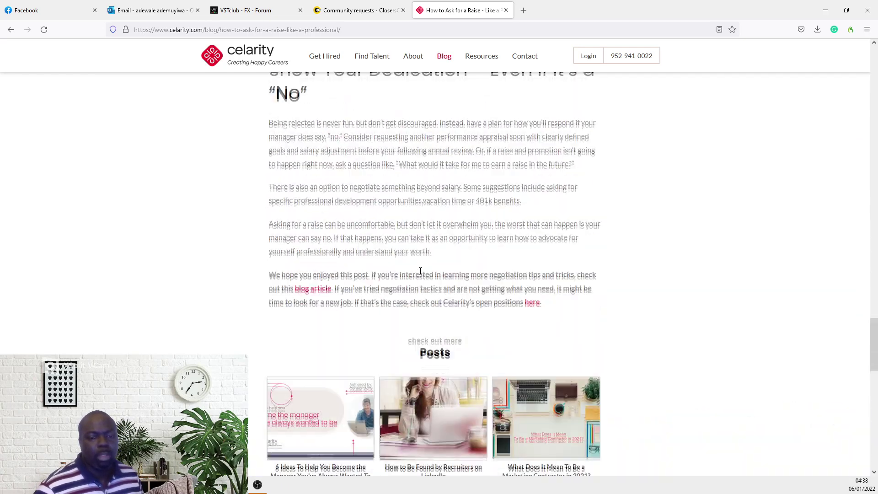
scroll(503, 214, up, 3)
scroll(545, 195, down, 2)
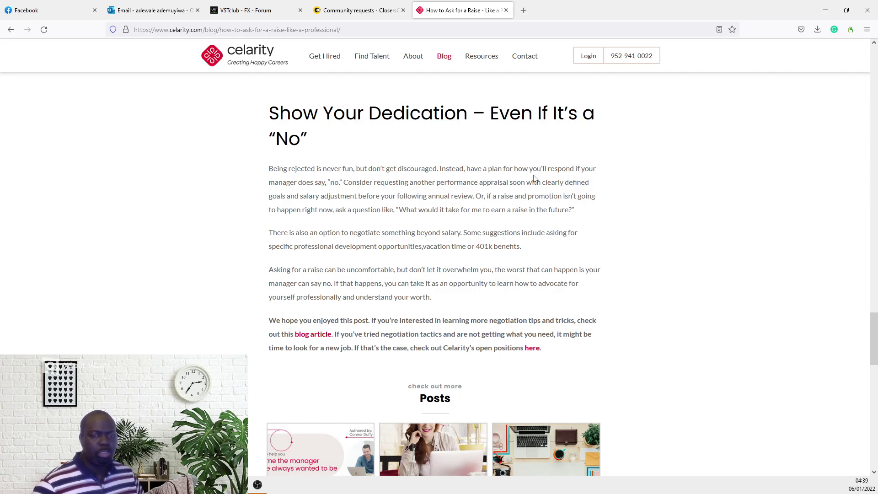
scroll(535, 178, up, 5)
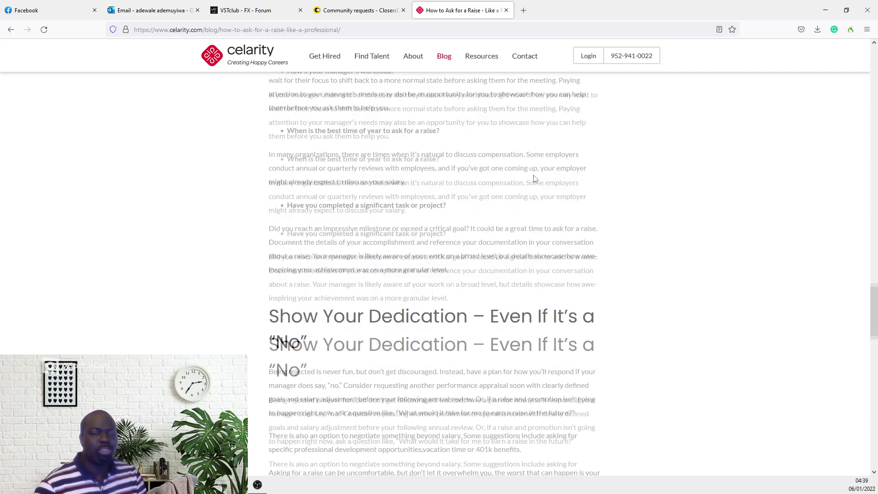
scroll(533, 178, down, 3)
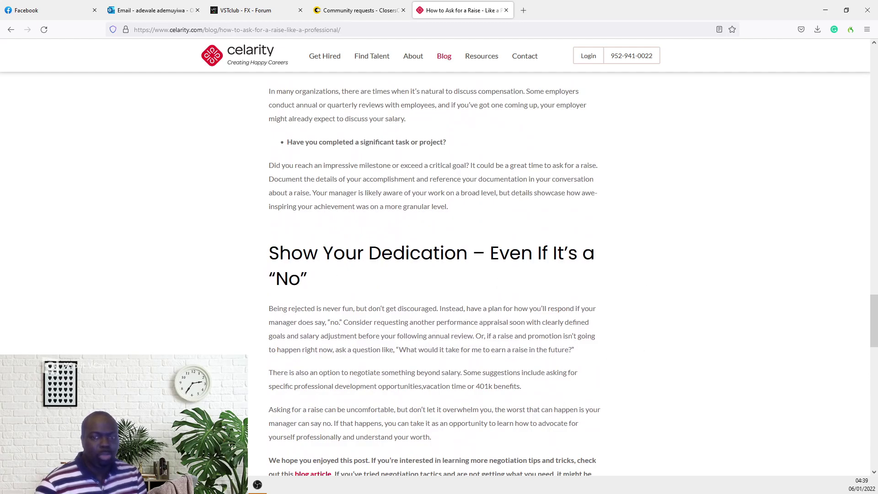
Step: Compare the structure of the article's body sections between the introduction and the closing section
scroll(501, 262, up, 10)
scroll(274, 366, up, 15)
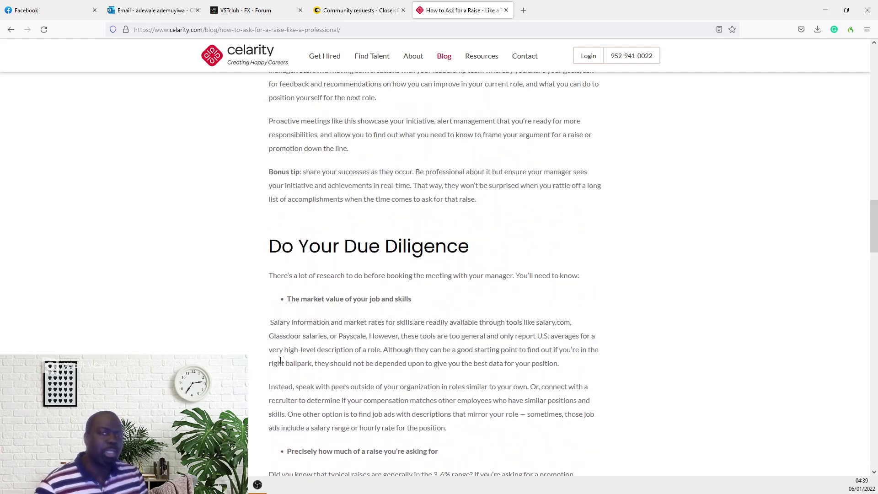
scroll(281, 362, down, 15)
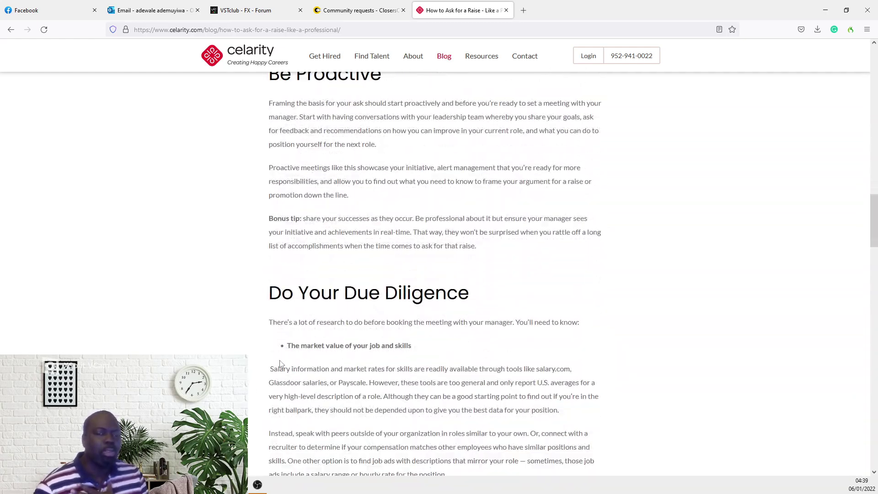
scroll(364, 391, down, 15)
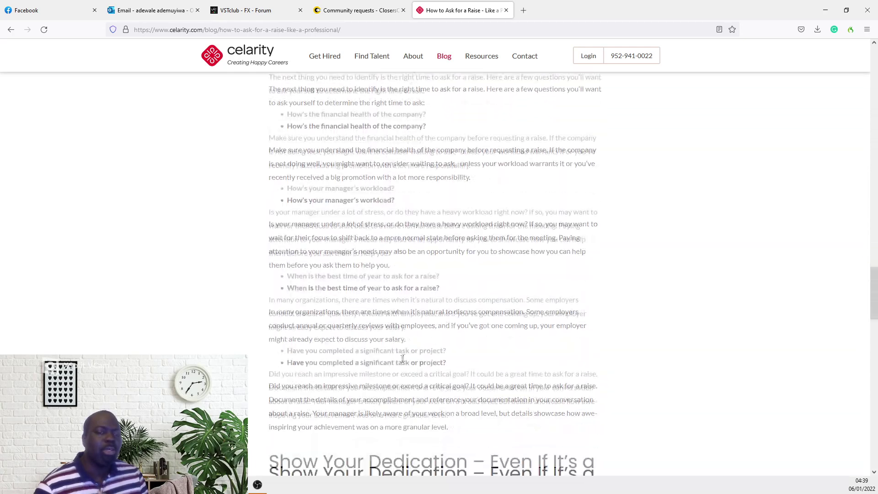
scroll(361, 368, up, 8)
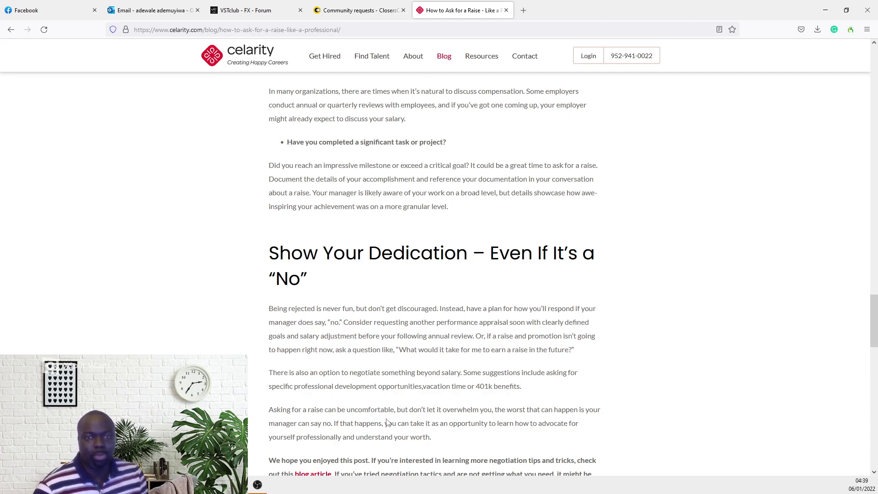
scroll(381, 180, up, 20)
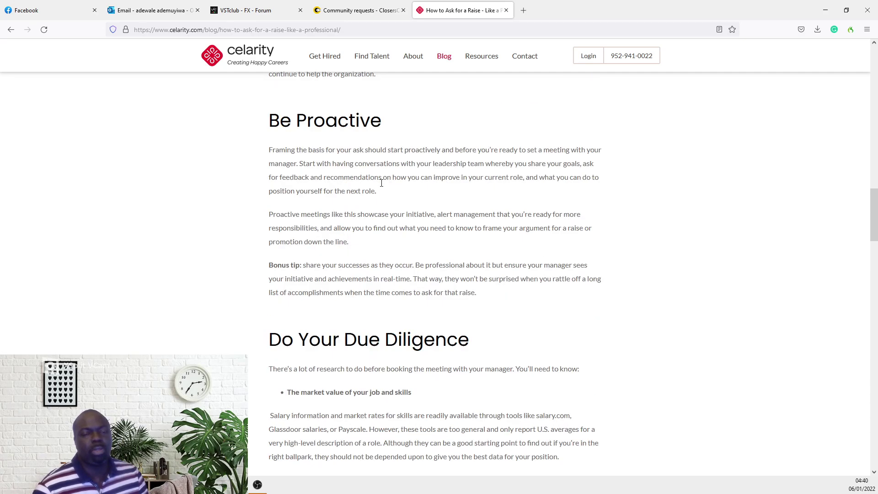
scroll(382, 176, down, 10)
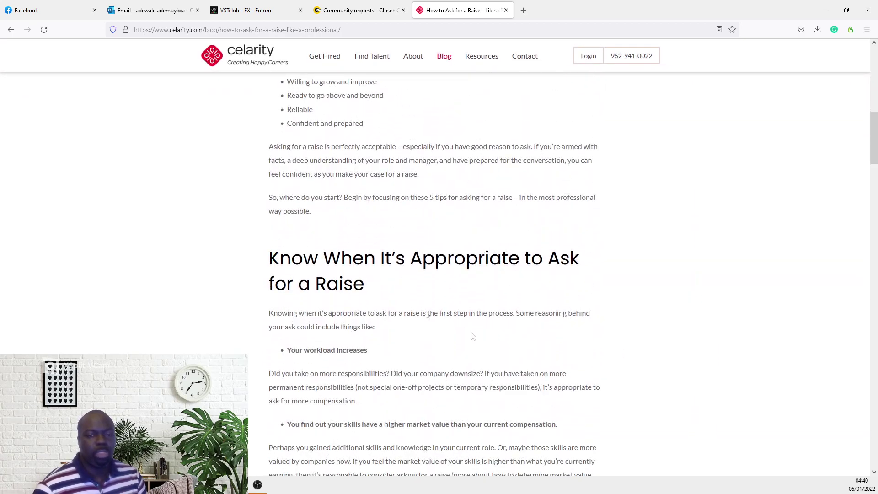
scroll(395, 316, down, 3)
Step: Compare the article's introduction, bullet list and section headings with the outline written in the requests document
click(354, 10)
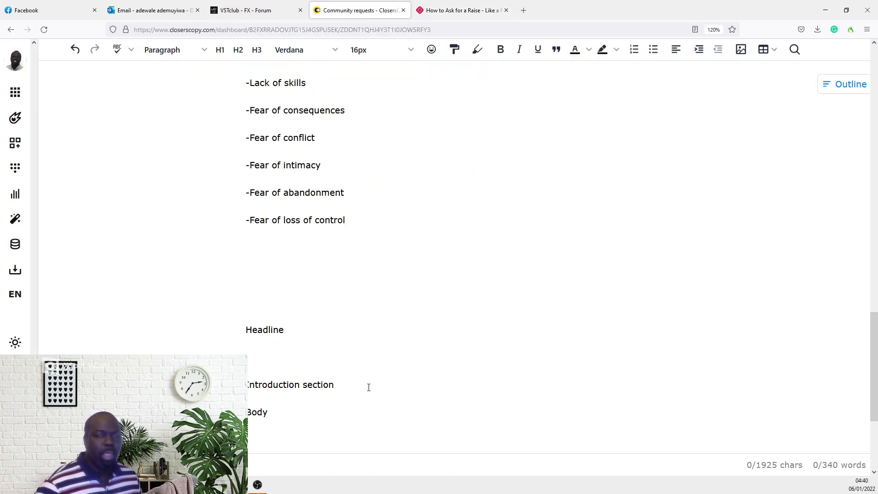
click(444, 13)
scroll(446, 101, down, 10)
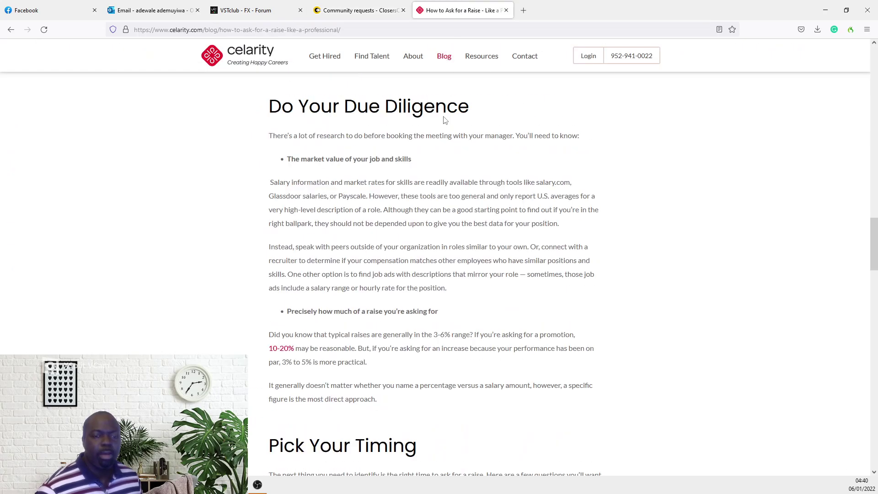
click(356, 11)
click(460, 11)
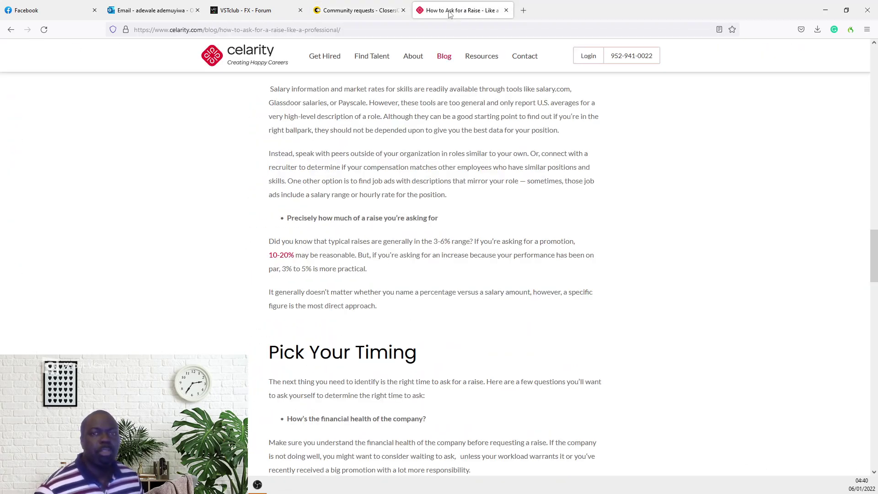
scroll(428, 219, up, 15)
scroll(428, 229, down, 4)
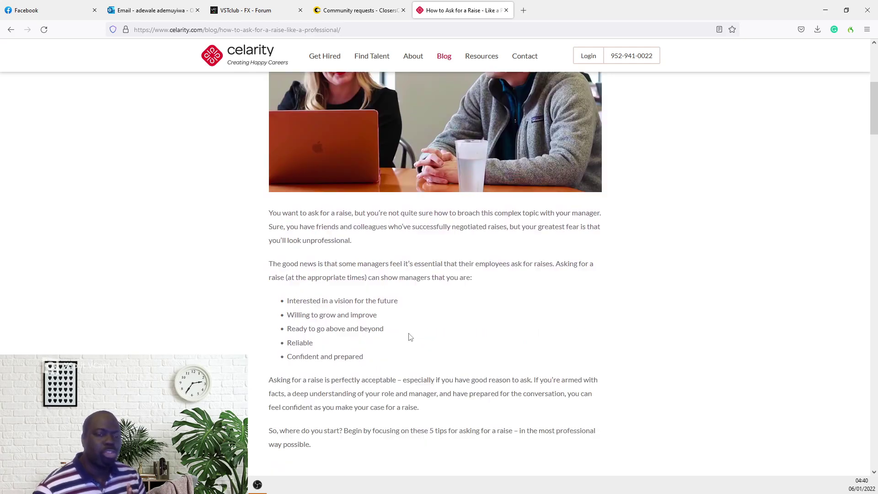
scroll(407, 334, down, 4)
scroll(405, 329, up, 4)
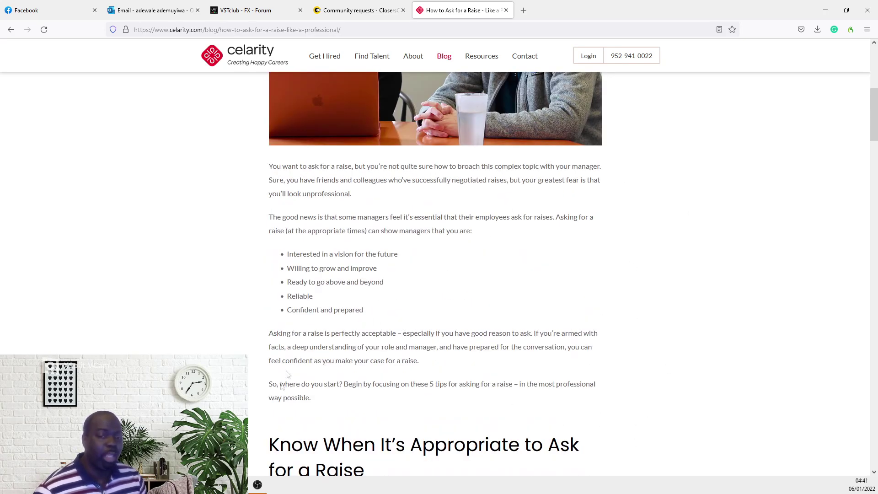
scroll(437, 221, down, 9)
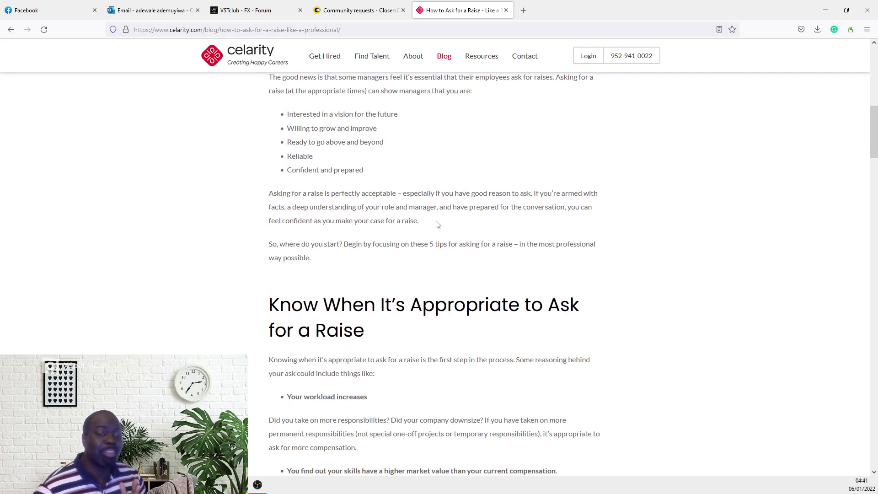
scroll(430, 215, up, 10)
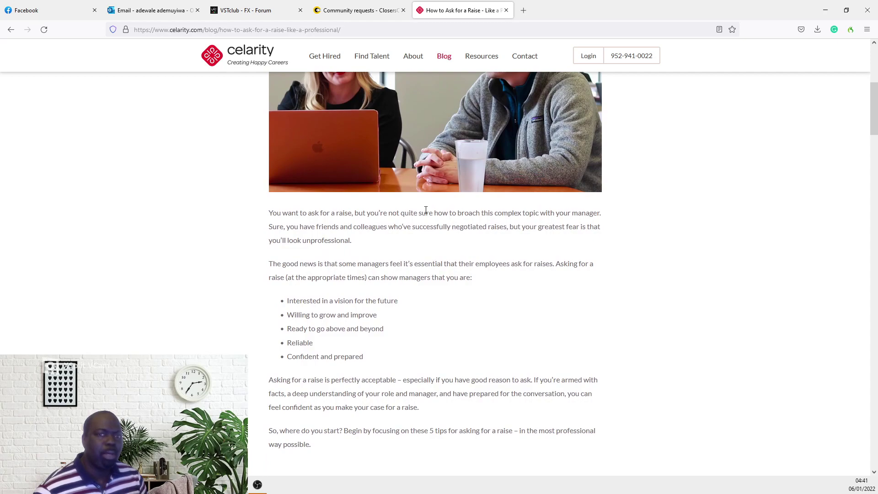
scroll(426, 211, up, 1)
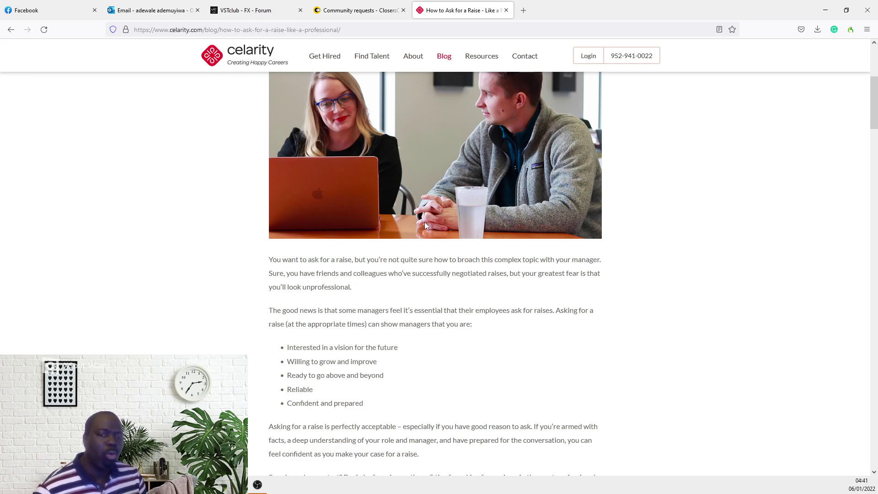
Step: Switch back to the CloserScopy document and review the outline's "Headline" and "Introduction section" entries
key(ctrl+shift+Tab)
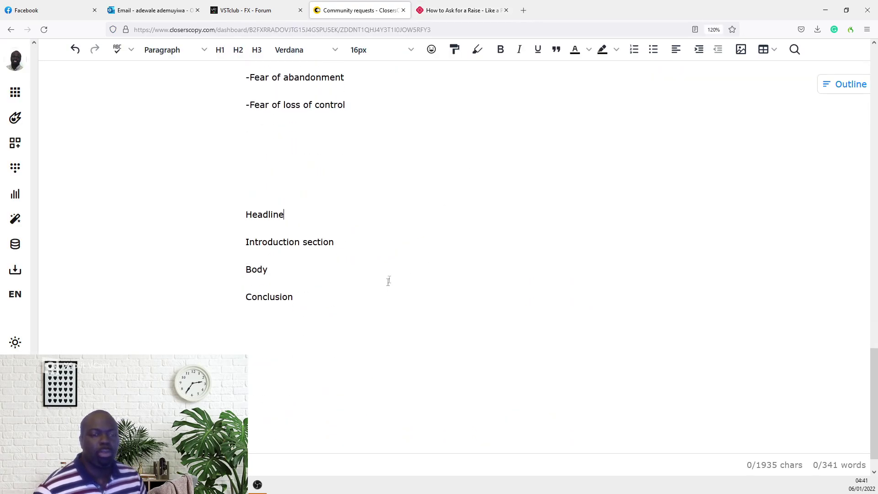
drag(343, 208, 202, 224)
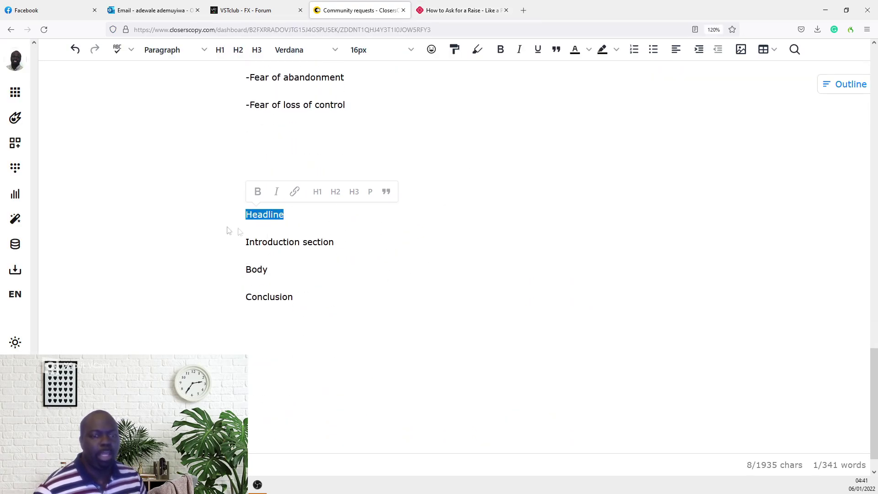
click(301, 222)
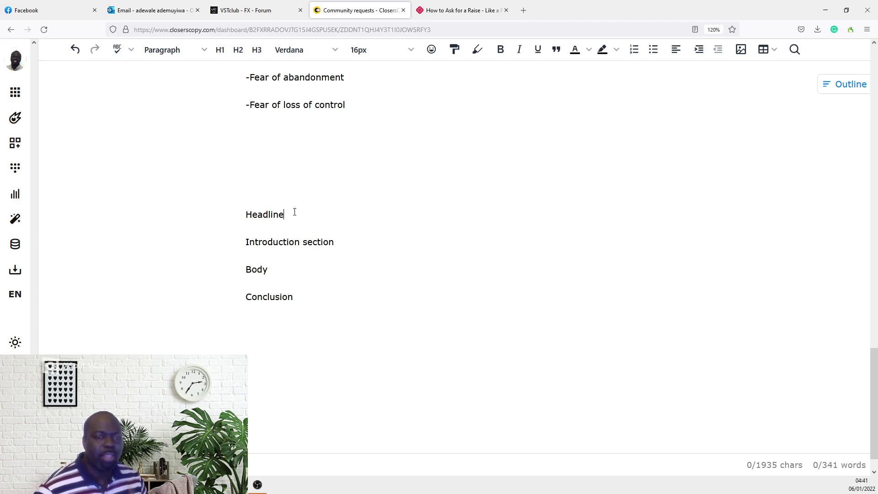
drag(295, 211, 239, 213)
click(349, 233)
drag(349, 233, 242, 236)
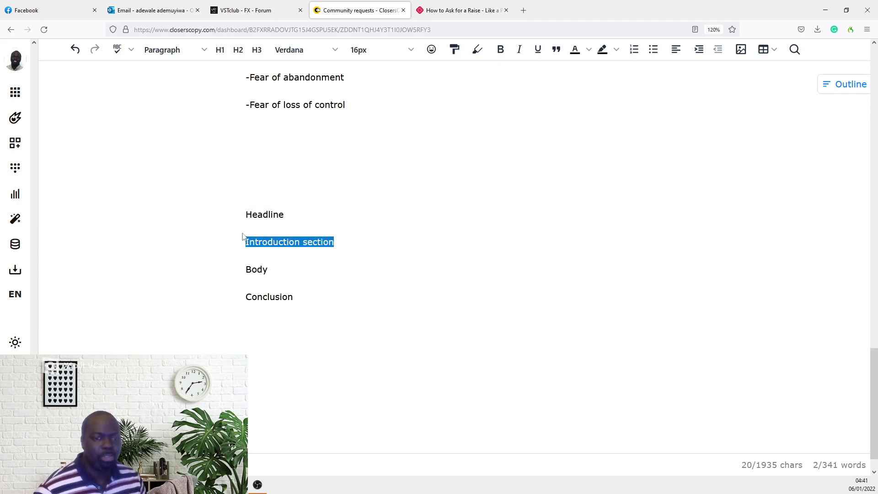
Step: Make room below the outline's "Headline" entry and insert the article title "How to Ask for a Raise — Like a Professional"
click(311, 216)
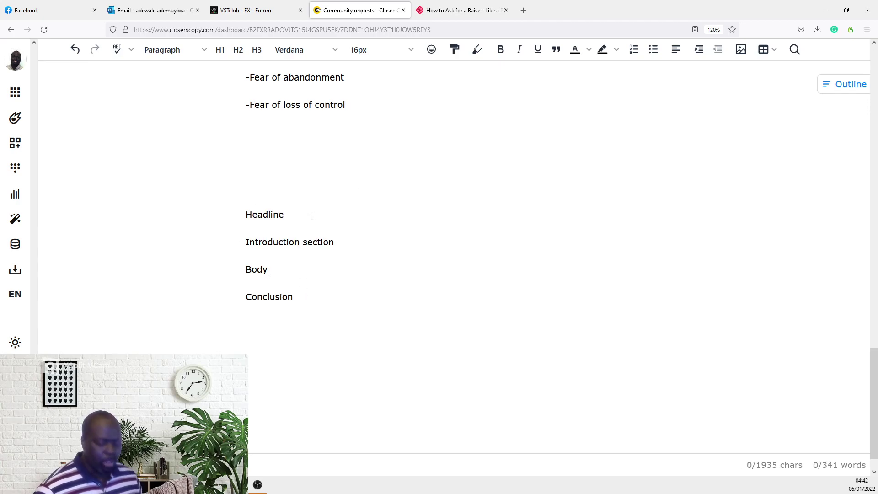
key(Return)
key(Return)
key(Return)
key(Return)
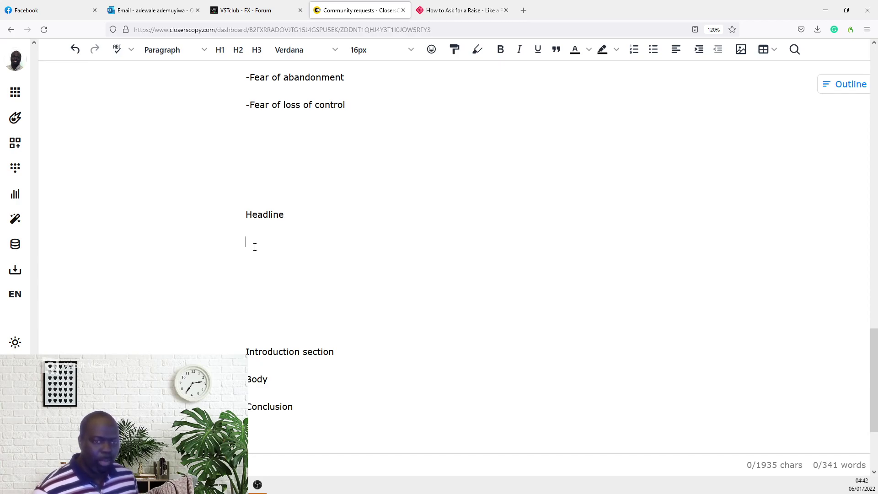
text(How to Ask for a Raise — Like a Professional)
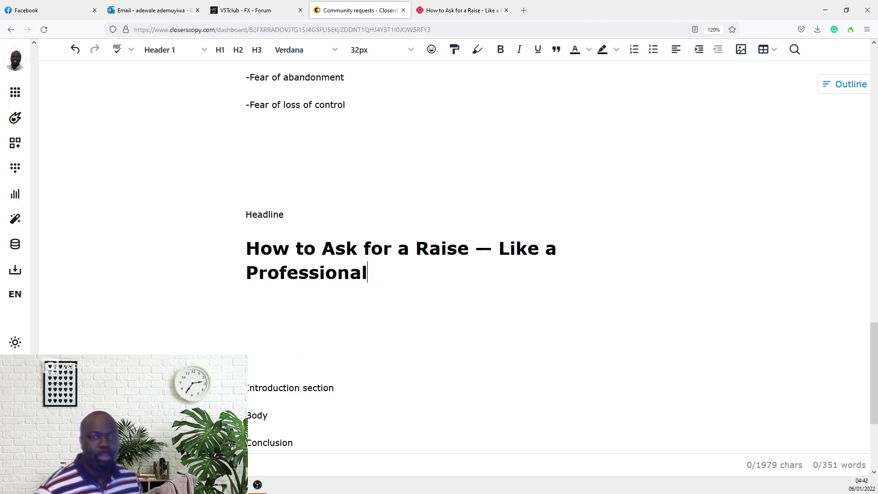
Step: Add a "Topic:" line and a "Headline" label line above the inserted article title
click(315, 211)
key(Return)
key(Return)
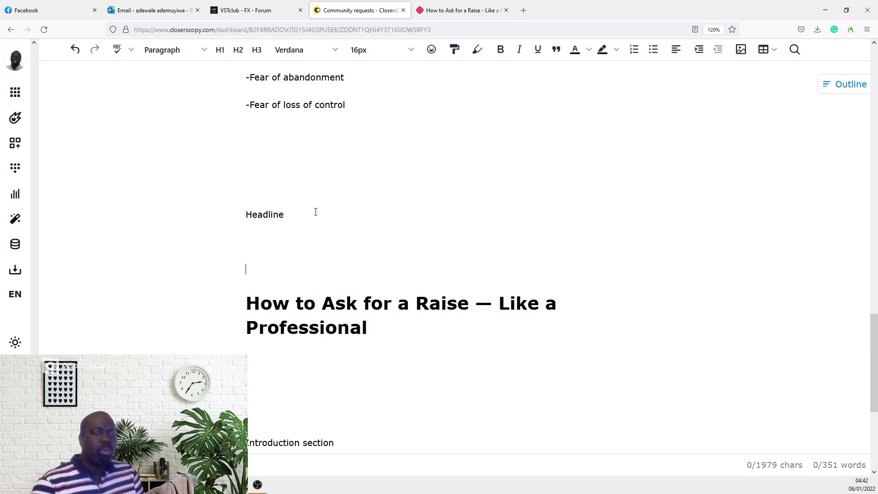
text(Topic:)
key(Return)
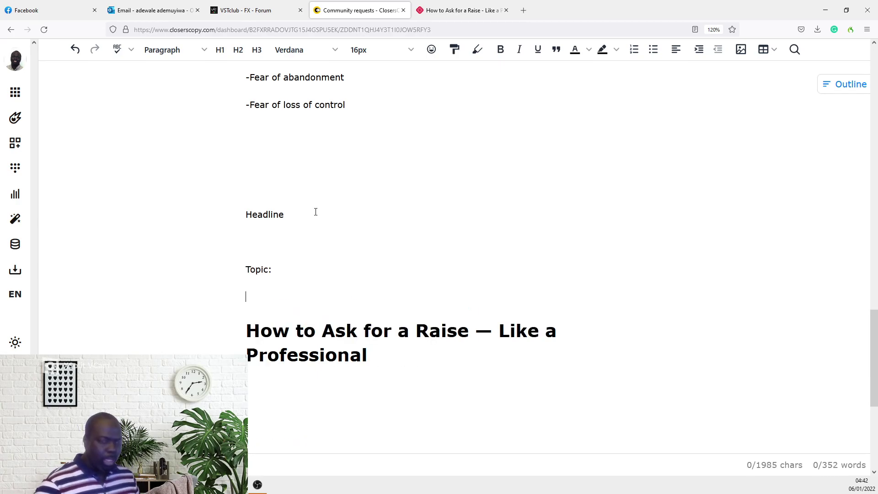
text(Headline)
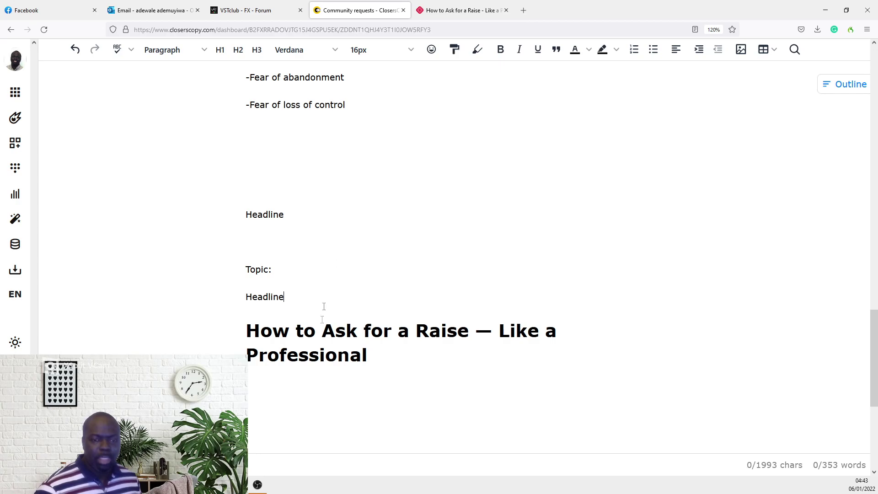
Step: Fill in the "Topic:" line with "salary problem"
click(289, 269)
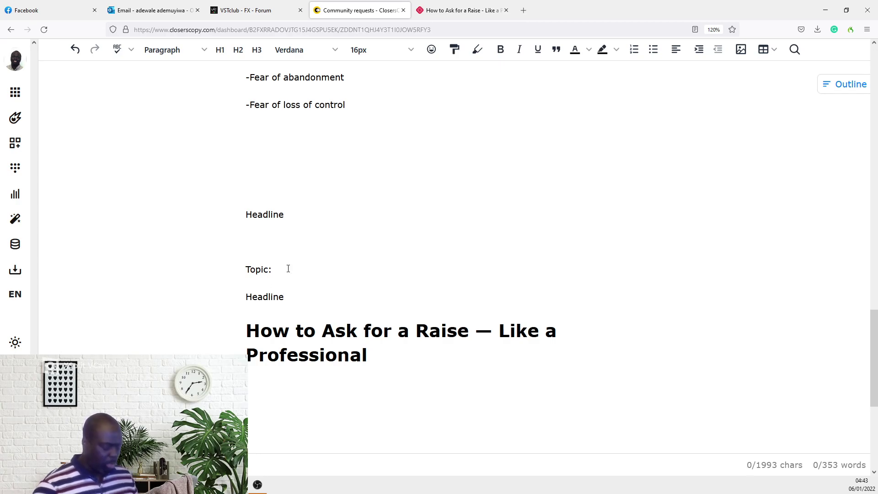
text(i)
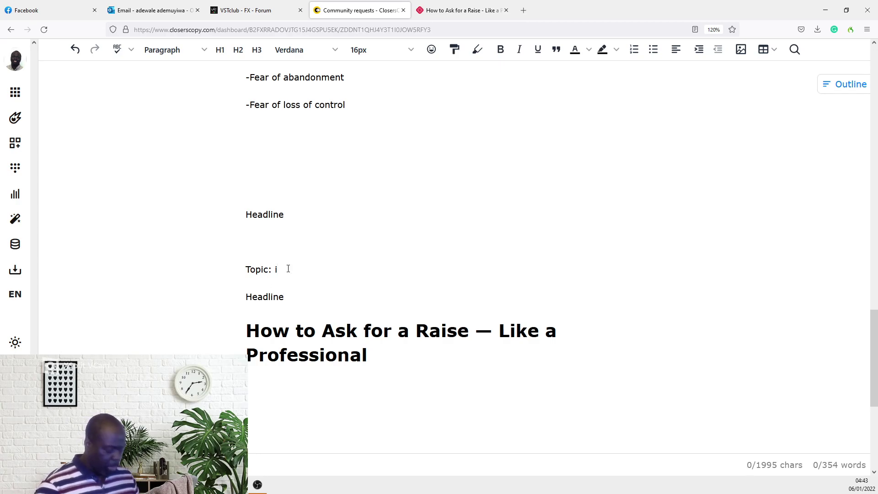
key(BackSpace)
key(BackSpace)
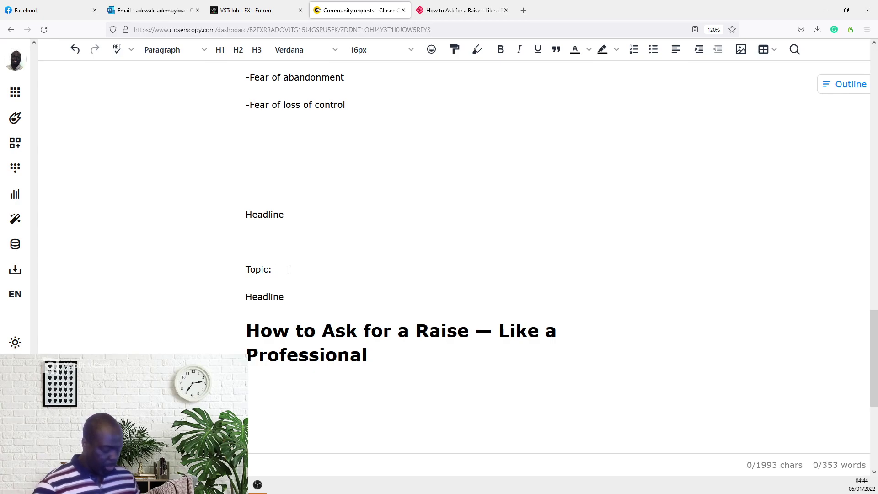
text(salary problem)
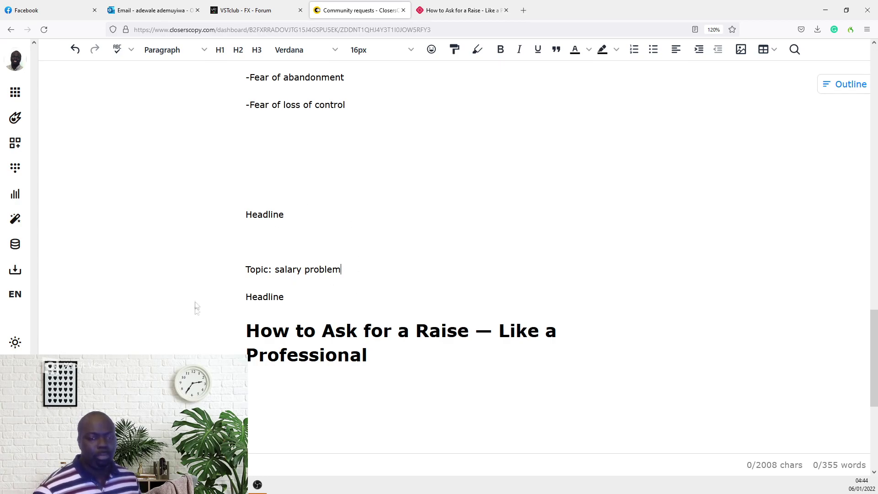
Step: Add a colon to the lower "Headline" label and turn the article title beneath it into a plain paragraph
click(292, 298)
text(:)
key(Delete)
key(Return)
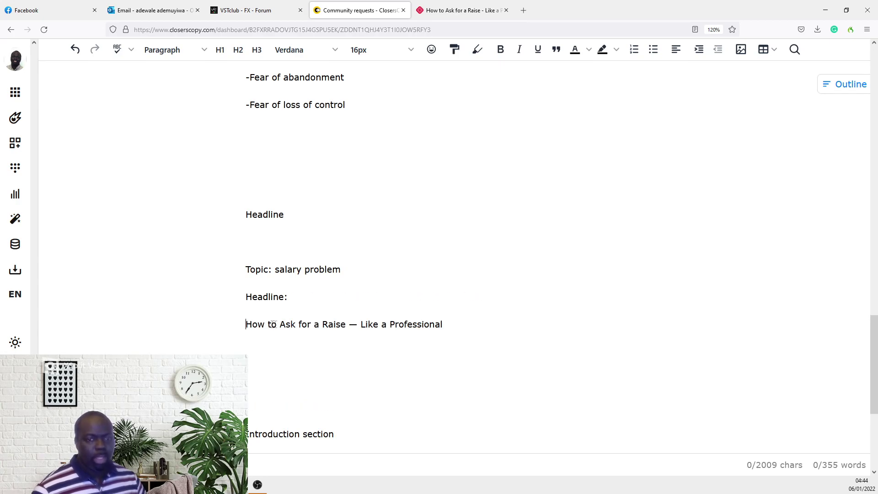
key(Return)
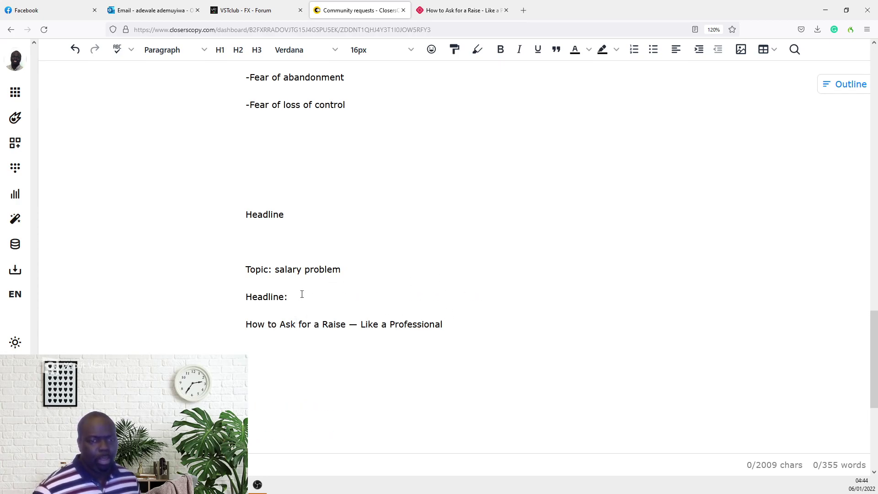
Step: Duplicate the "Topic: salary problem" and "Headline:" lines below the article title, and put a "###" separator line before the copy
drag(288, 296, 238, 268)
key(ctrl+c)
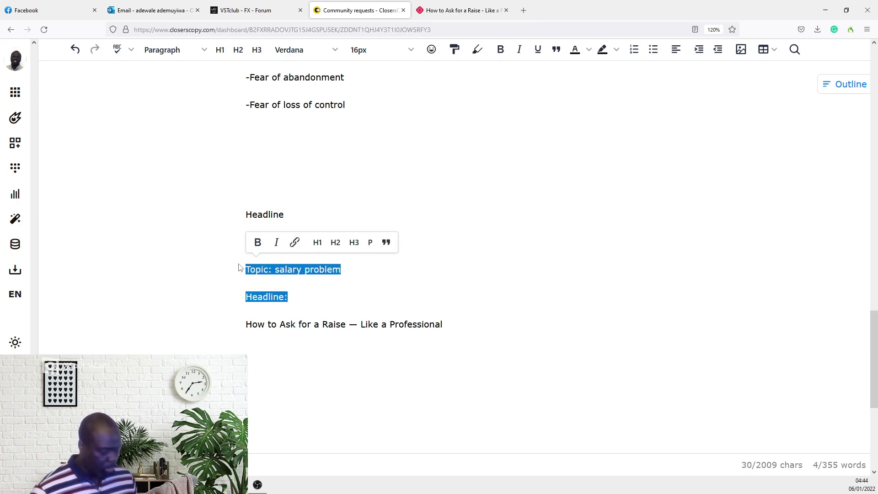
click(274, 349)
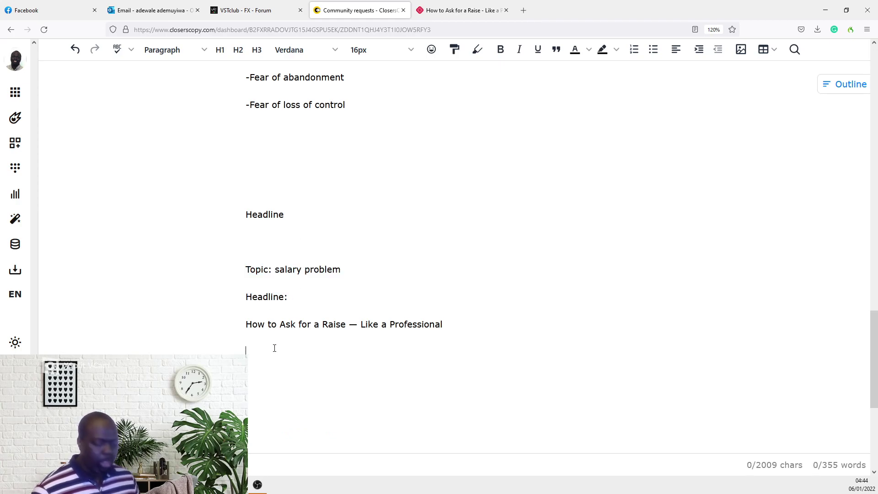
key(ctrl+v)
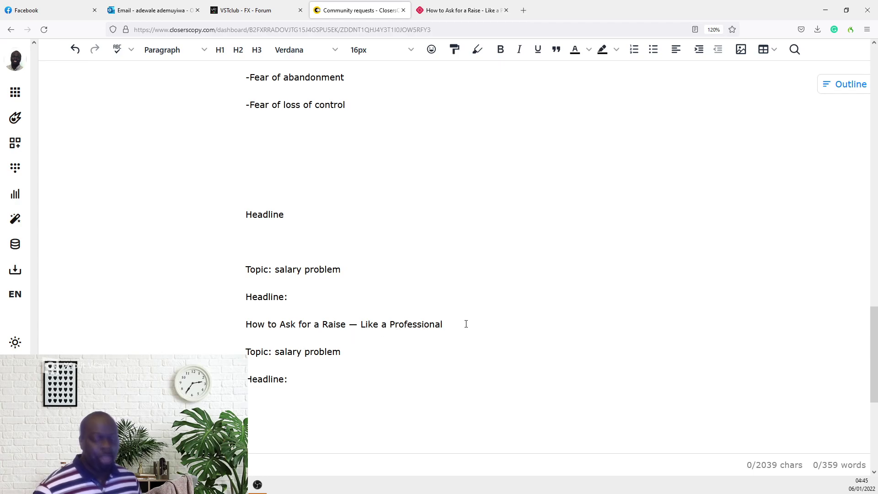
key(Return)
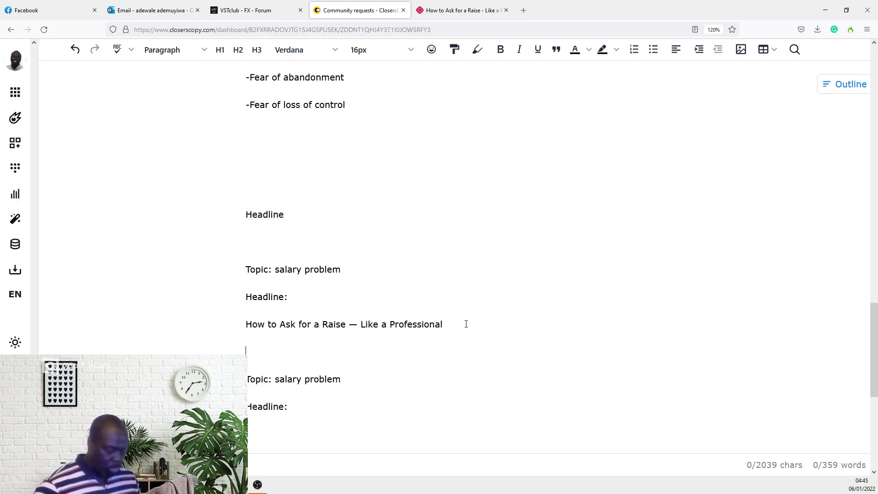
text(###)
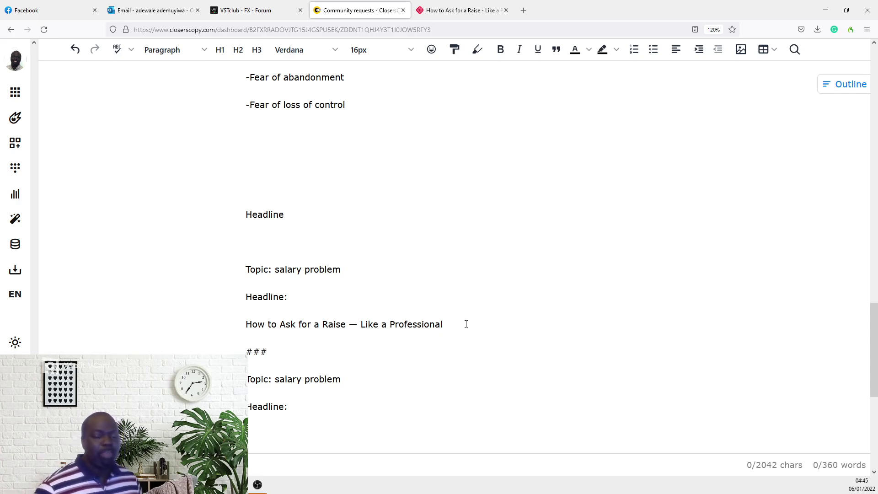
Step: Return to the Celarity article and open the site's Blog page in a new tab
scroll(475, 315, down, 2)
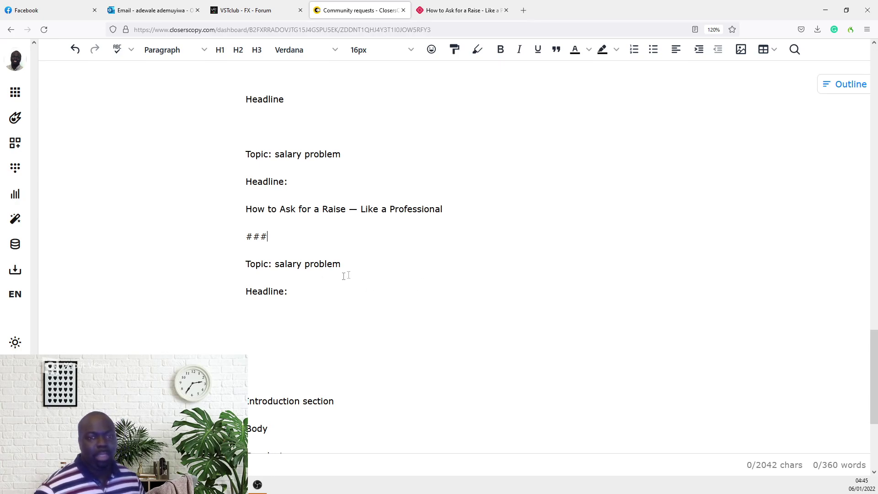
click(460, 10)
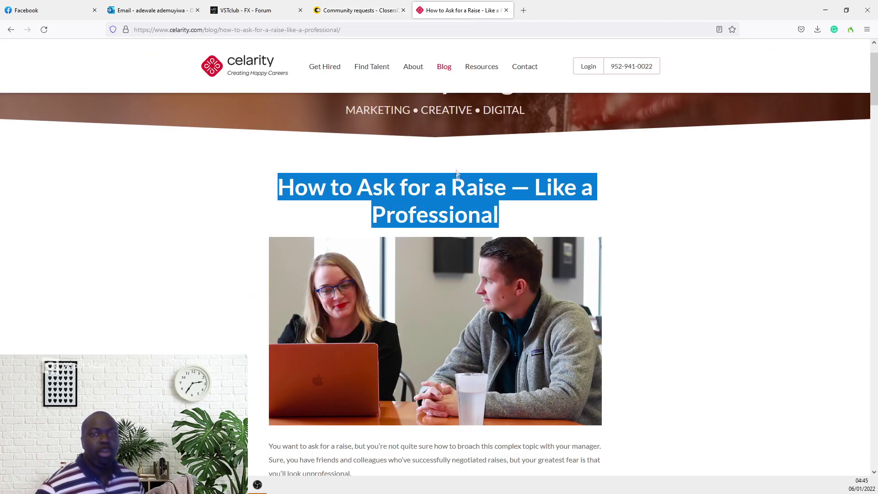
scroll(454, 175, down, 2)
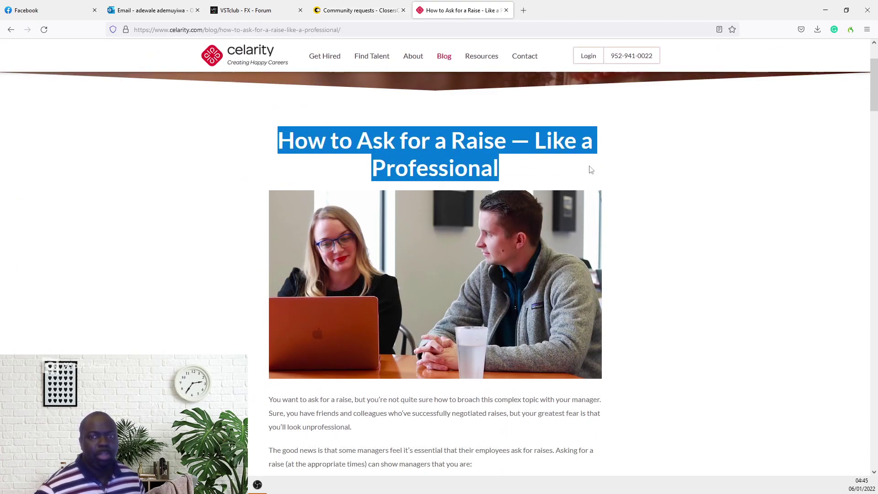
click(589, 175)
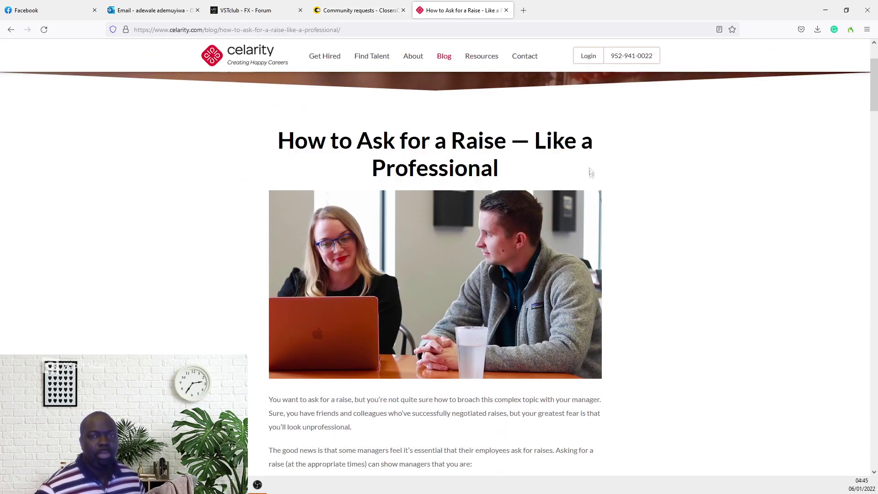
right_click(451, 59)
click(482, 69)
click(562, 10)
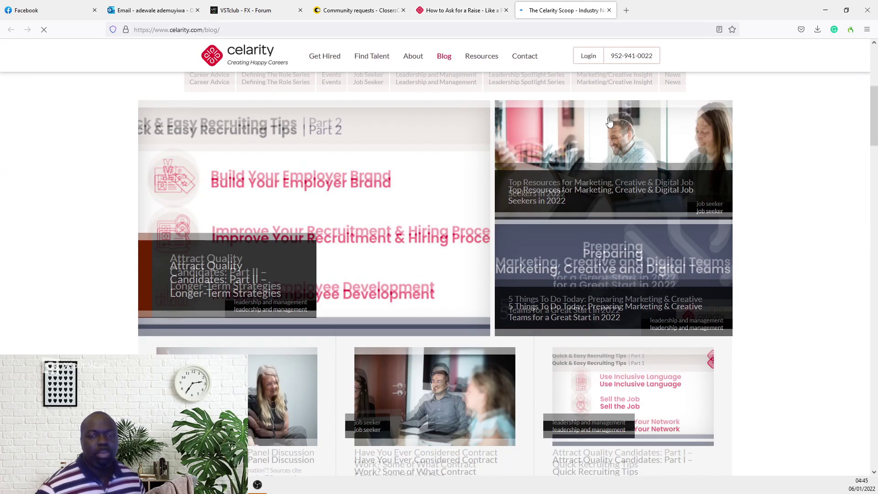
Step: Open the "The Great Resignation Panel Discussion" and "Have You Ever Considered Contract Work?" blog posts in new tabs
scroll(272, 393, down, 2)
right_click(272, 393)
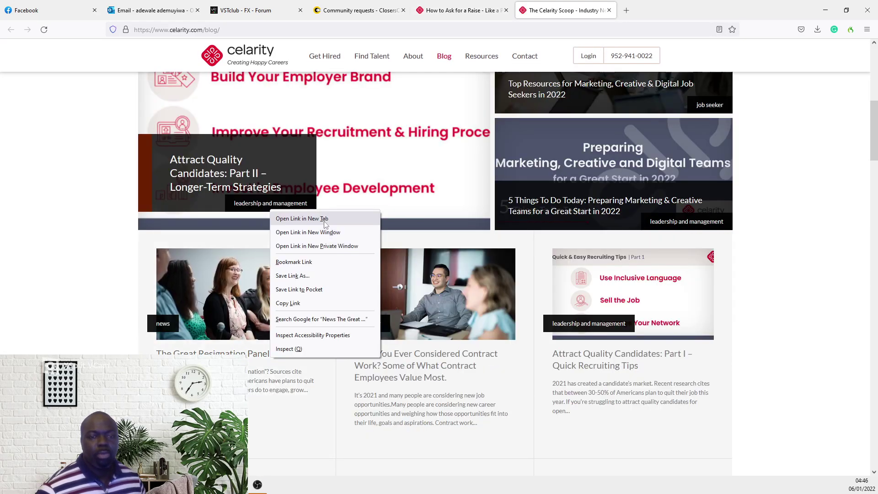
click(295, 218)
right_click(429, 365)
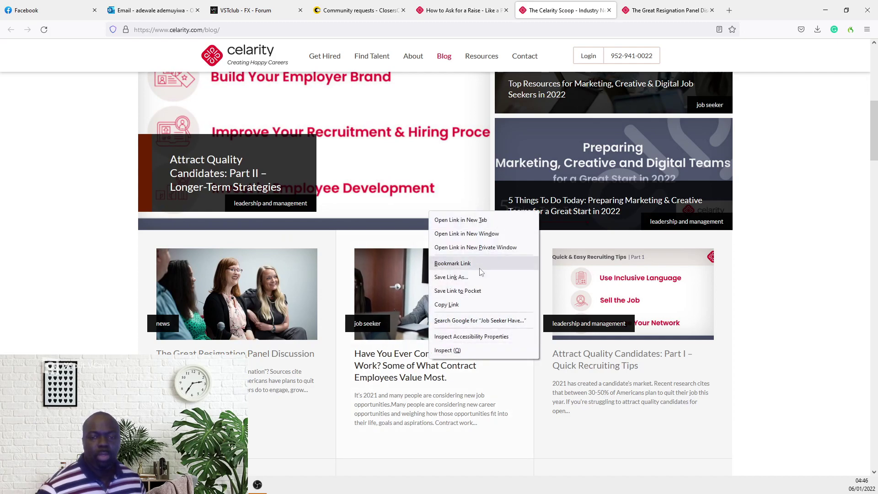
click(476, 220)
Step: Close the "The Great Resignation Panel Discussion" post and select the title of the contract work article
click(617, 4)
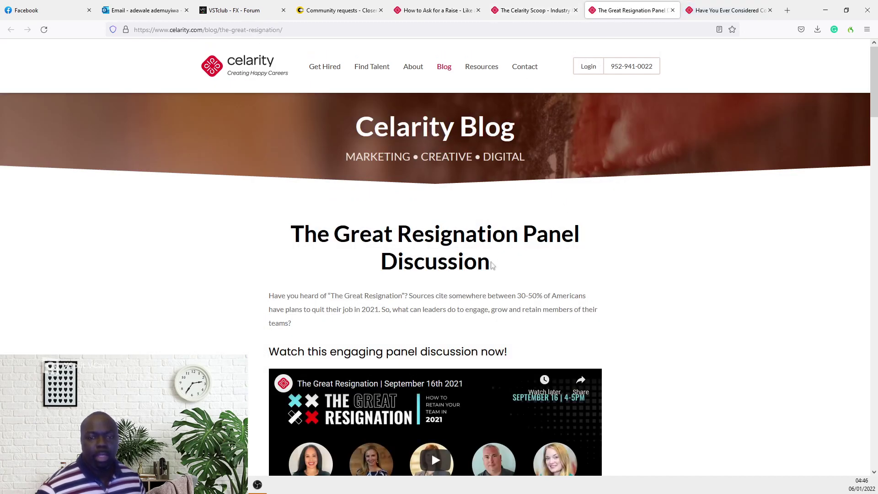
key(ctrl+w)
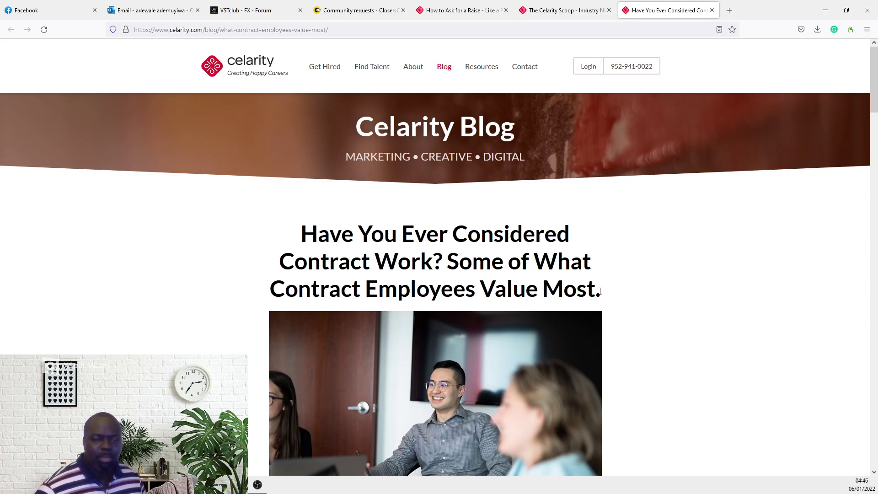
drag(600, 291, 626, 303)
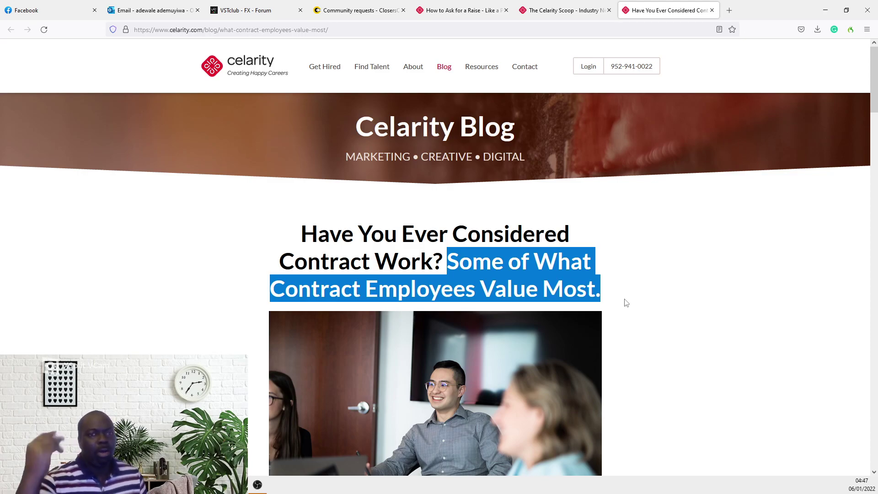
drag(626, 303, 295, 245)
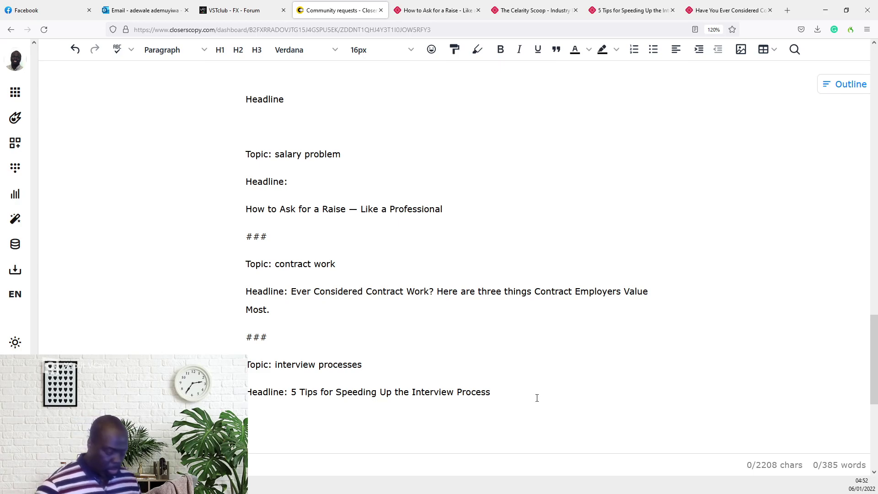
Step: Add a "###" separator below the interview process headline and a "Topic: job search" line beneath it
text(###)
triple_click(277, 365)
key(ctrl+c)
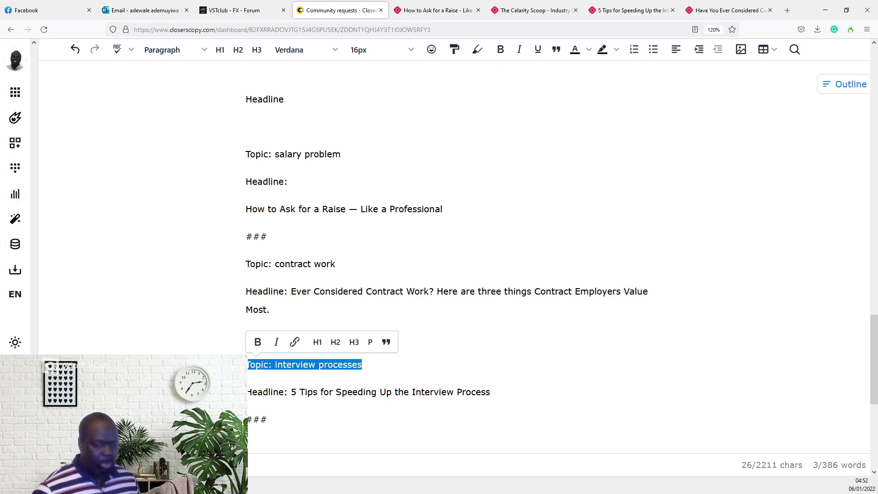
click(283, 412)
key(ctrl+v)
drag(363, 272, 275, 271)
text(job search)
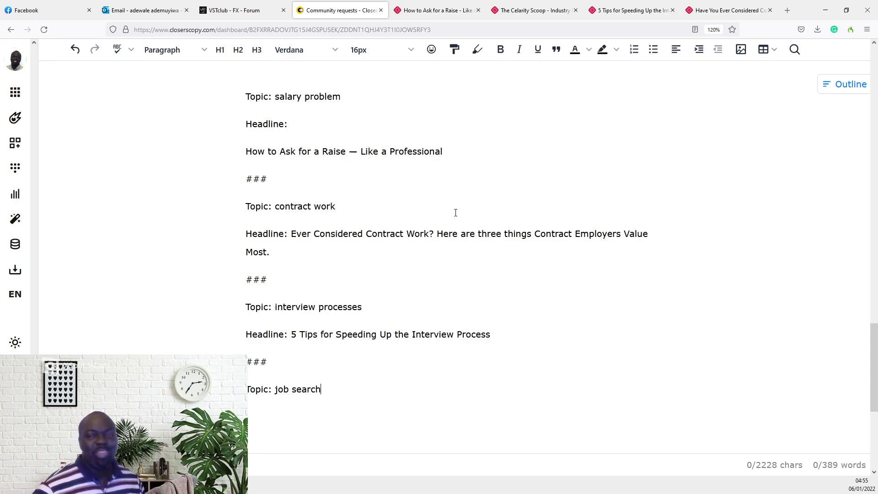
Step: Select the examples from "Topic: salary problem" through "Topic: job search" and start a new framework
drag(355, 391, 237, 99)
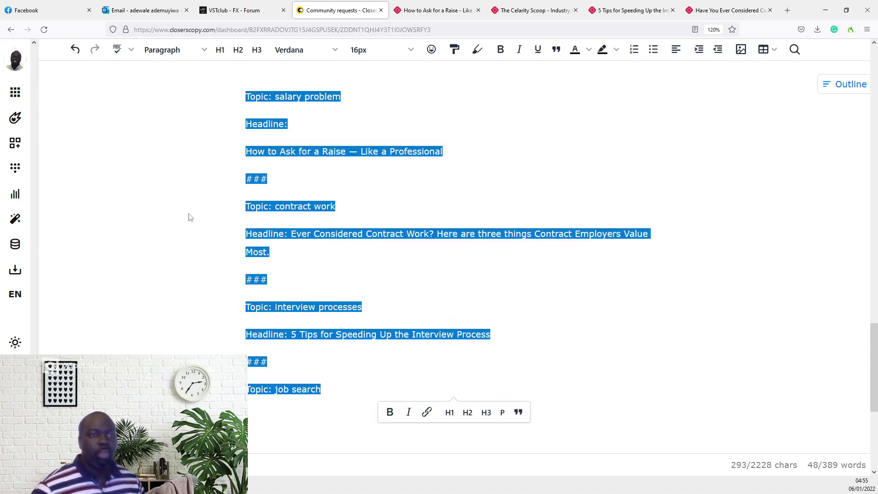
click(14, 147)
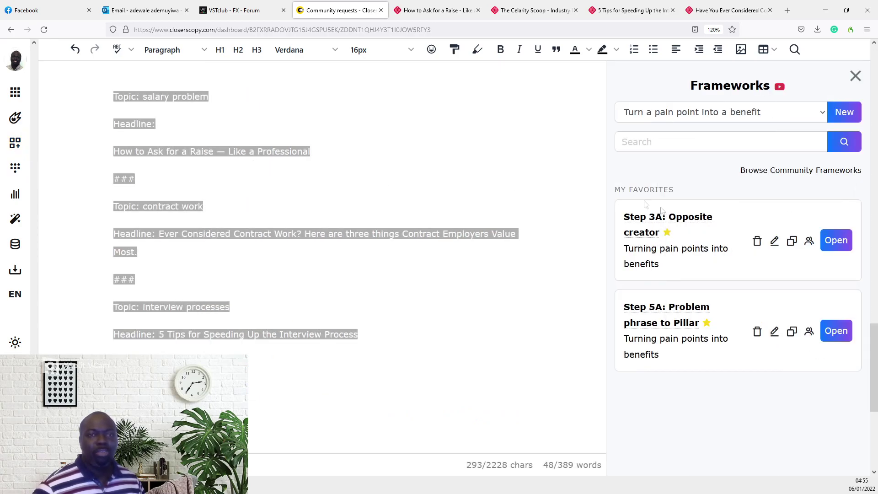
scroll(445, 160, up, 1)
scroll(445, 160, up, 15)
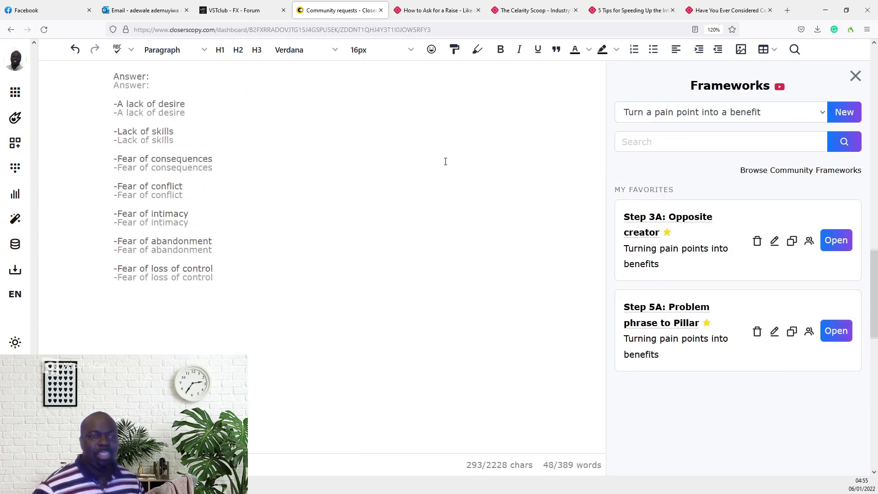
scroll(445, 160, down, 10)
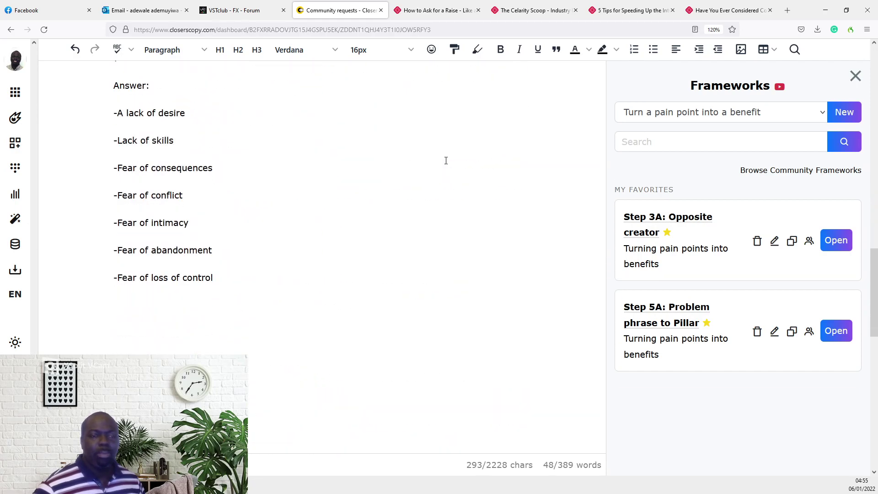
scroll(446, 160, down, 2)
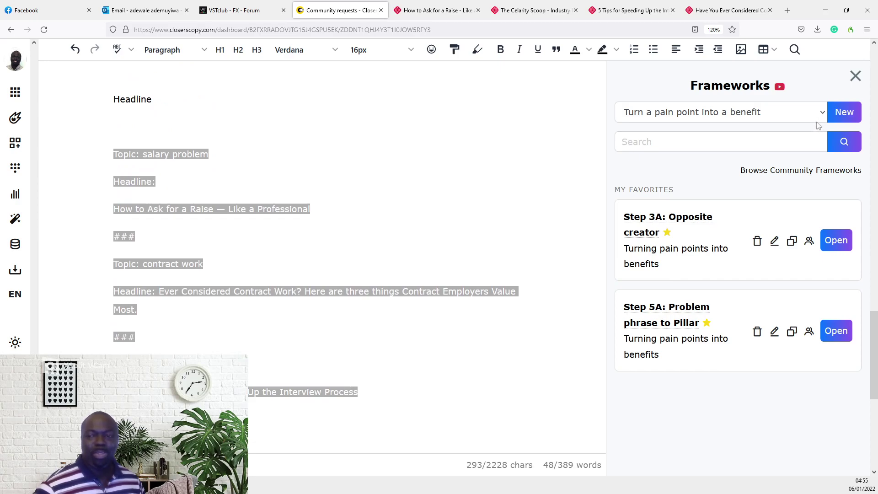
click(845, 117)
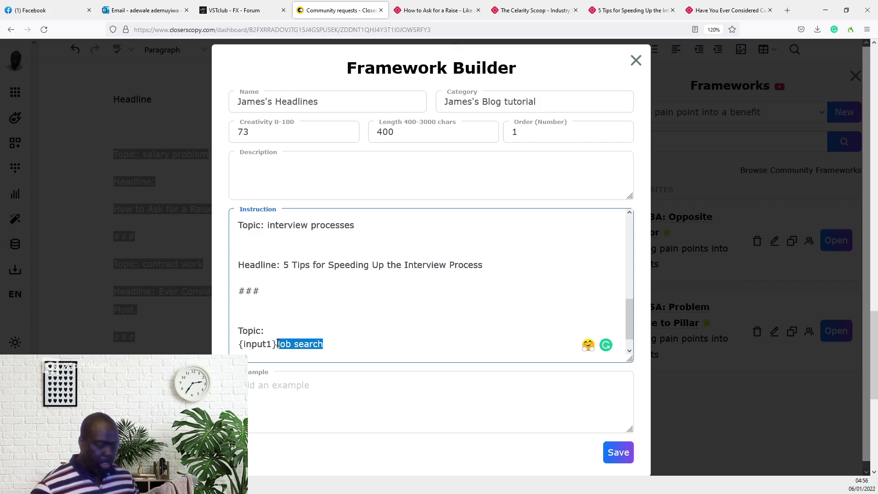
Step: Move the text "job search" from the end of the framework's instruction into its Example field
key(BackSpace)
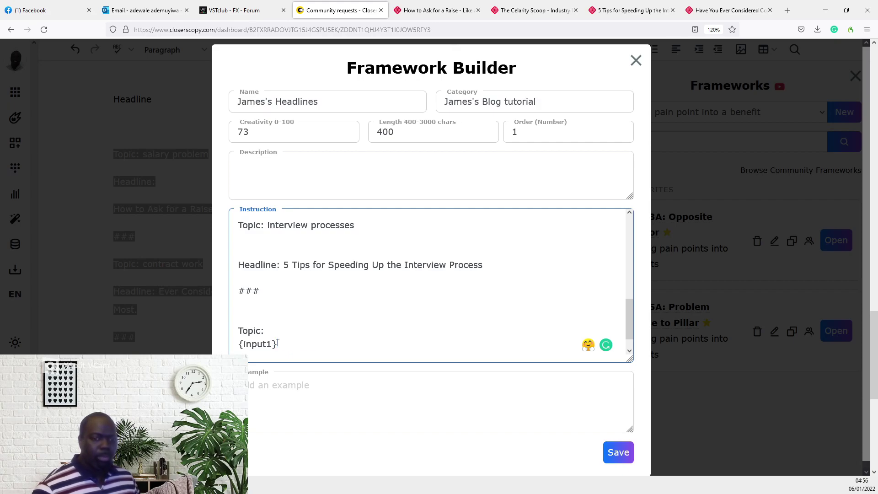
click(290, 389)
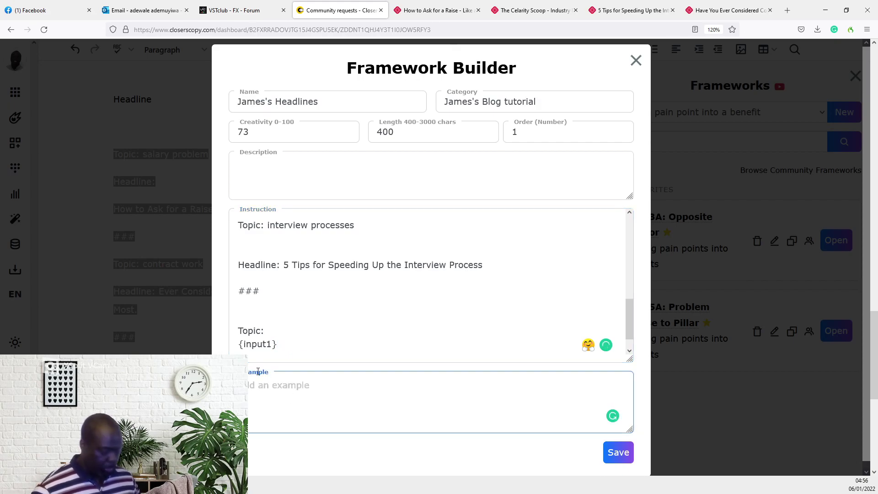
key(ctrl+v)
Step: Bring {input1} up onto the last "Topic:" line of the instruction and prefix the example text with "{input1}:"
click(240, 343)
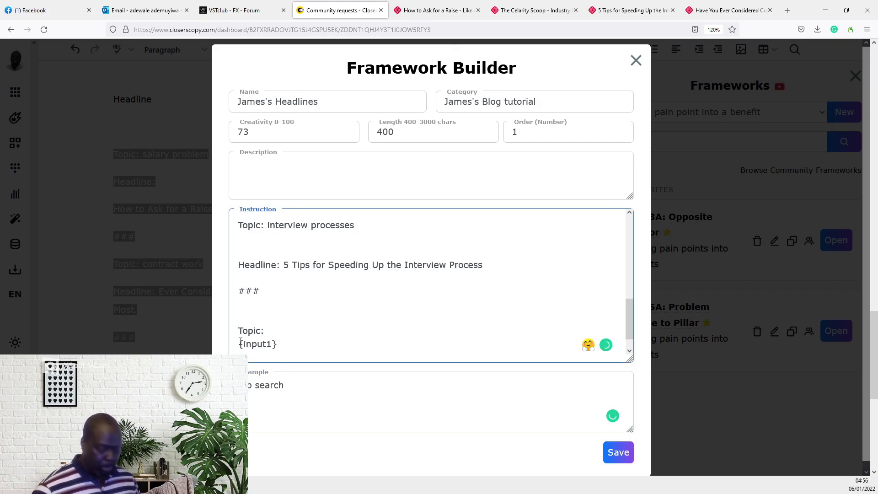
key(BackSpace)
drag(293, 356, 231, 353)
key(ctrl+c)
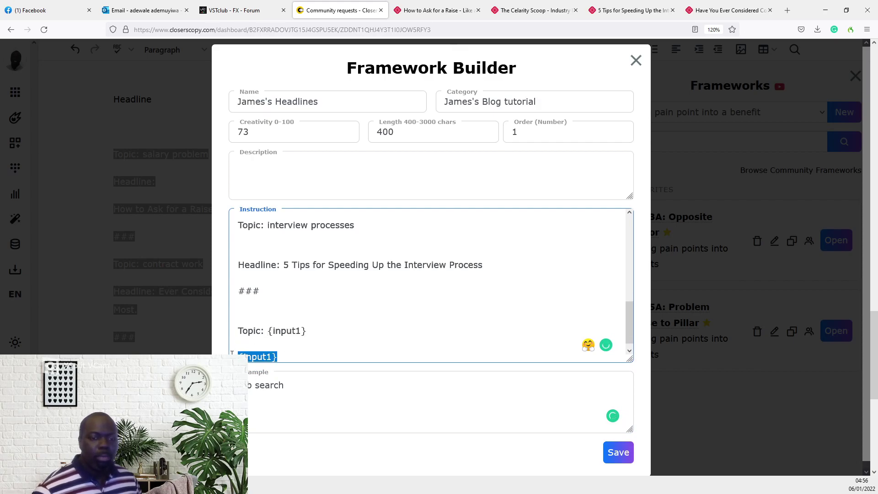
key(Tab)
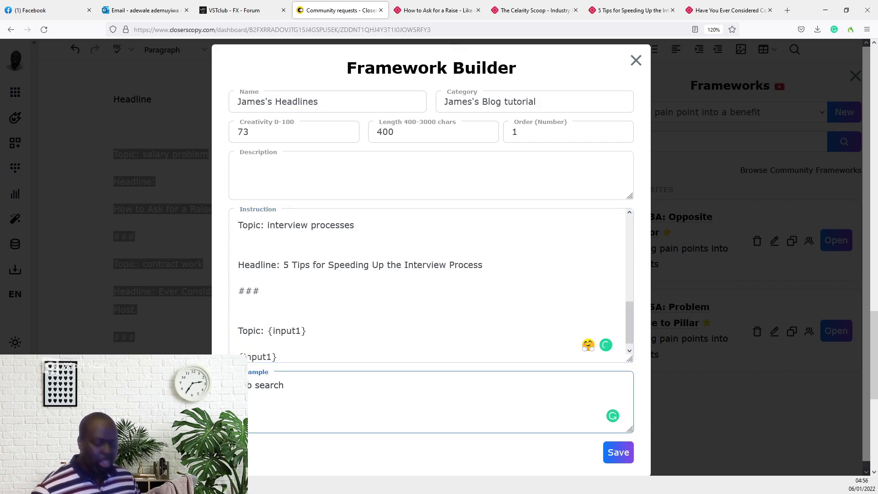
key(ctrl+v)
text(:)
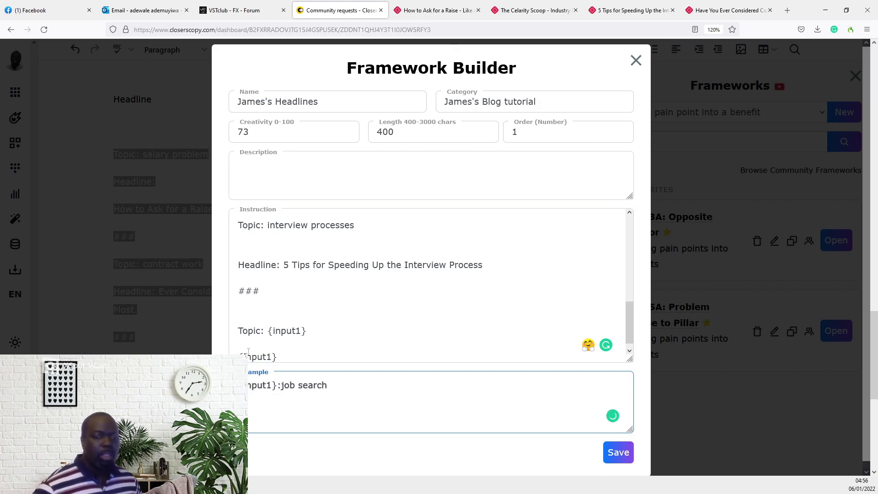
Step: Delete the leftover {input1} line below "Topic: {input1}" at the end of the instruction
drag(288, 357, 227, 352)
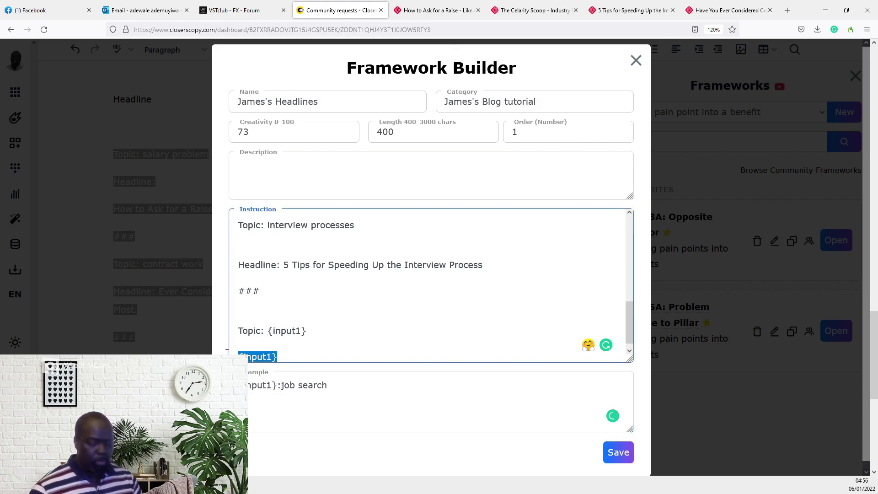
key(BackSpace)
key(BackSpace)
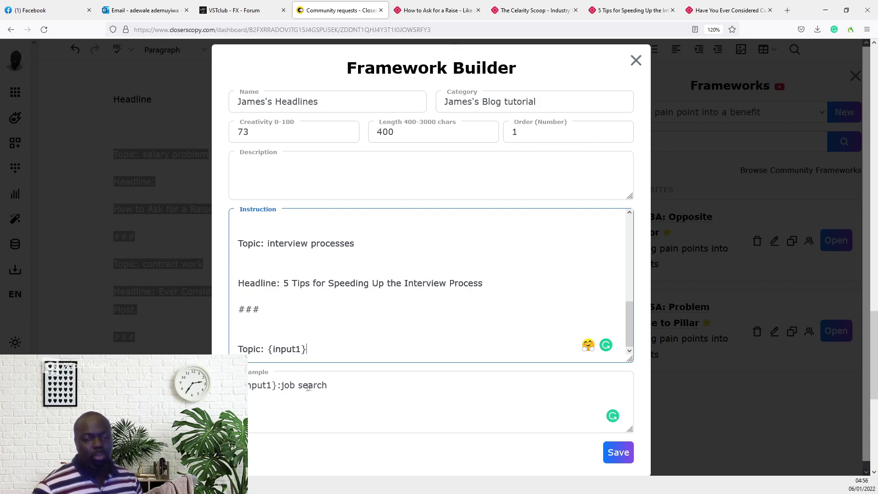
click(279, 387)
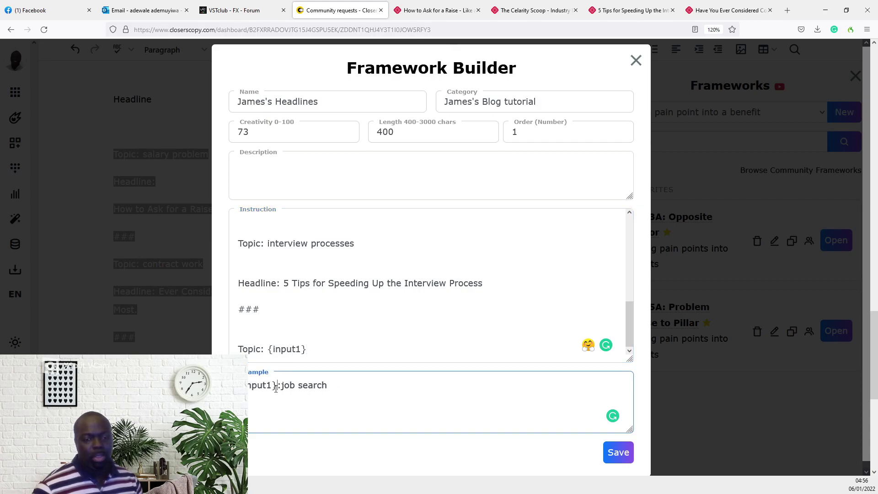
drag(238, 387, 283, 389)
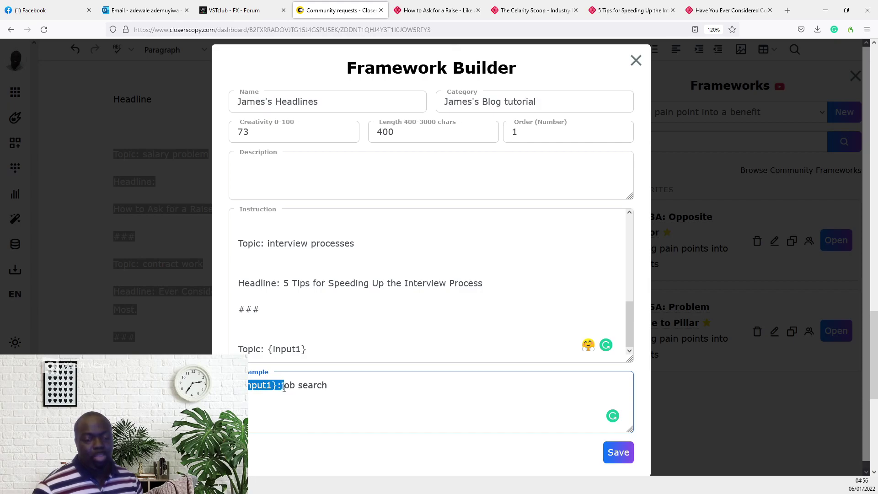
click(340, 389)
Step: Set the framework's description to "Put in a topic to get a headline" and save the framework
scroll(345, 352, up, 10)
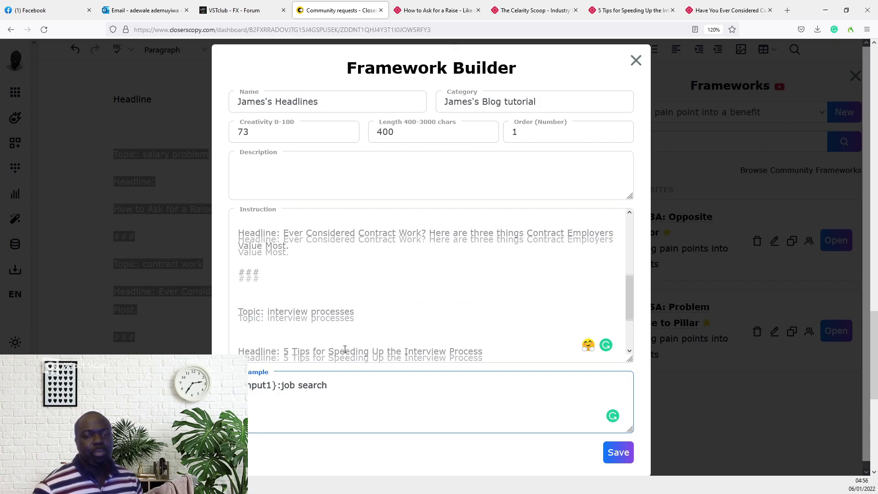
scroll(345, 265, down, 5)
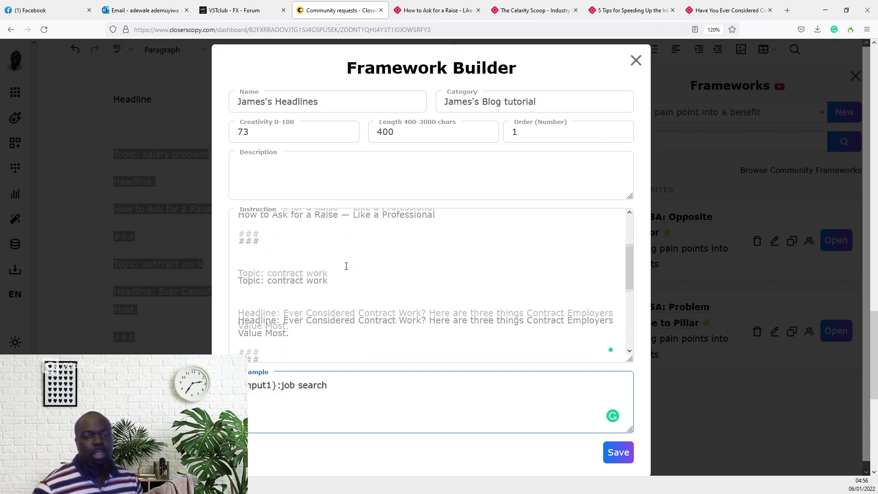
scroll(345, 265, up, 5)
click(288, 182)
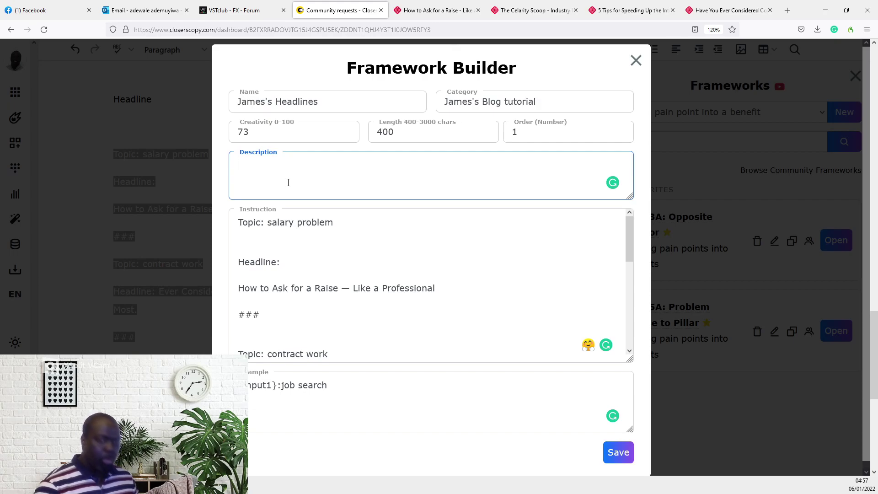
text(Put in)
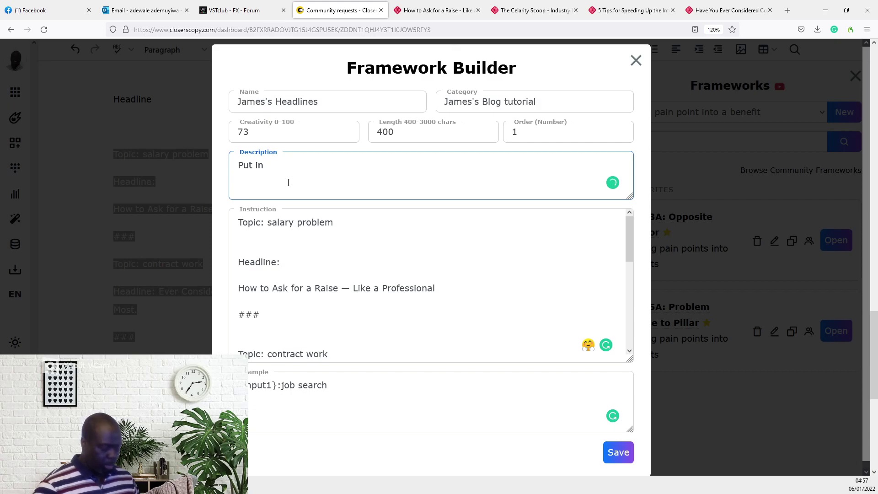
text( a topic to get )
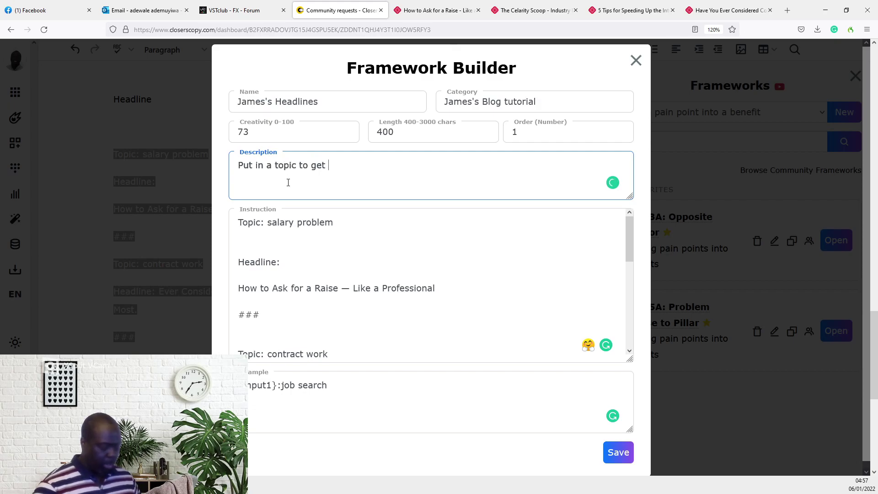
text(a headline)
click(619, 453)
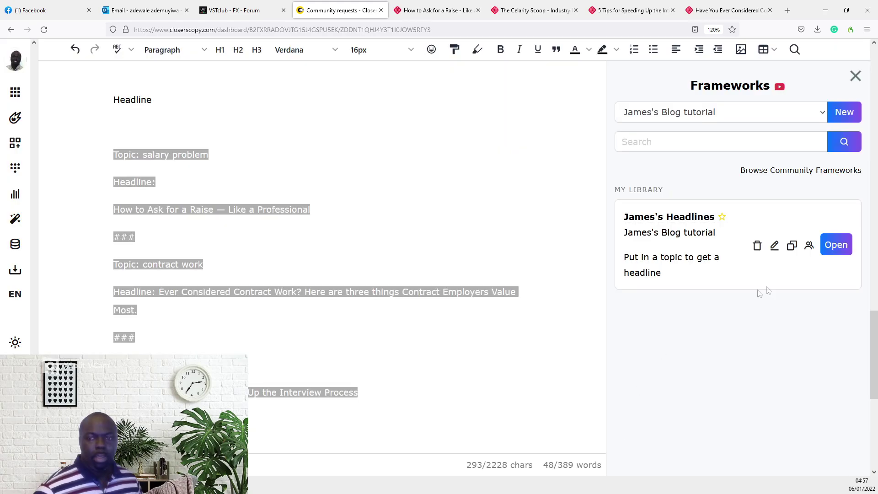
Step: Open the saved headlines framework, fill its topic with the example "job search" and generate headlines
click(841, 247)
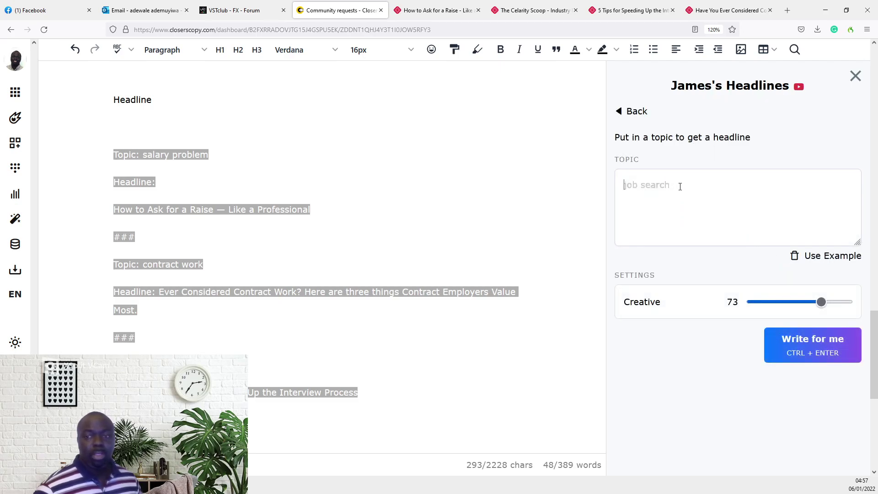
click(678, 187)
click(840, 259)
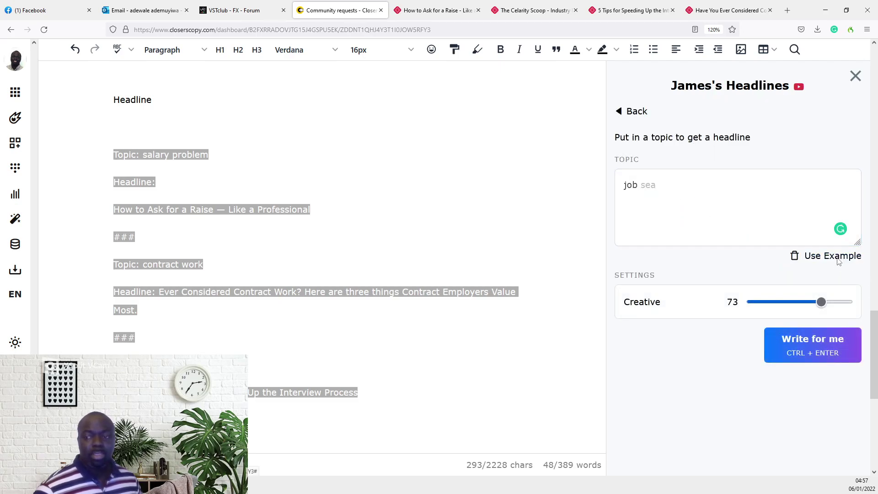
click(817, 341)
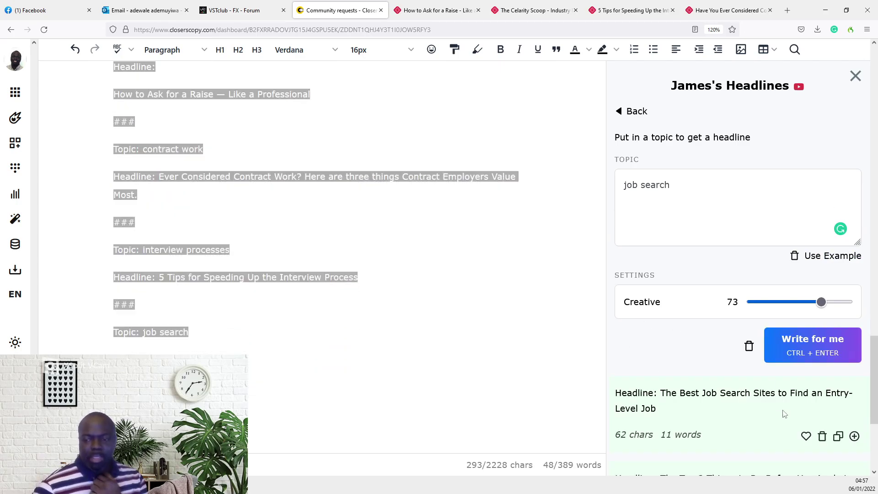
scroll(771, 395, down, 2)
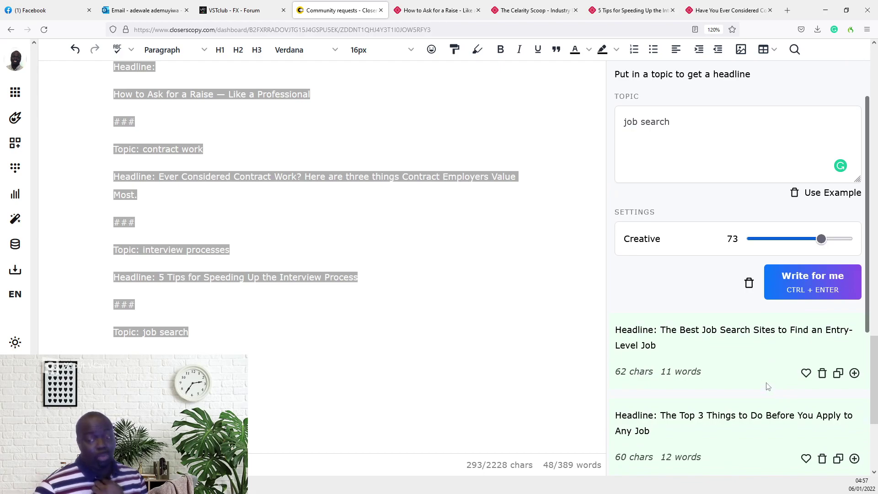
scroll(768, 388, down, 4)
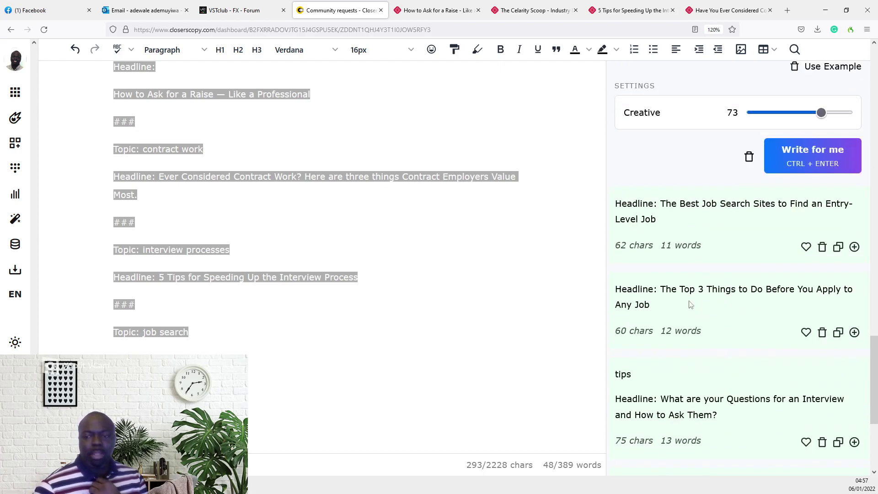
Step: Review all the headlines generated for the "job search" topic
scroll(691, 304, down, 4)
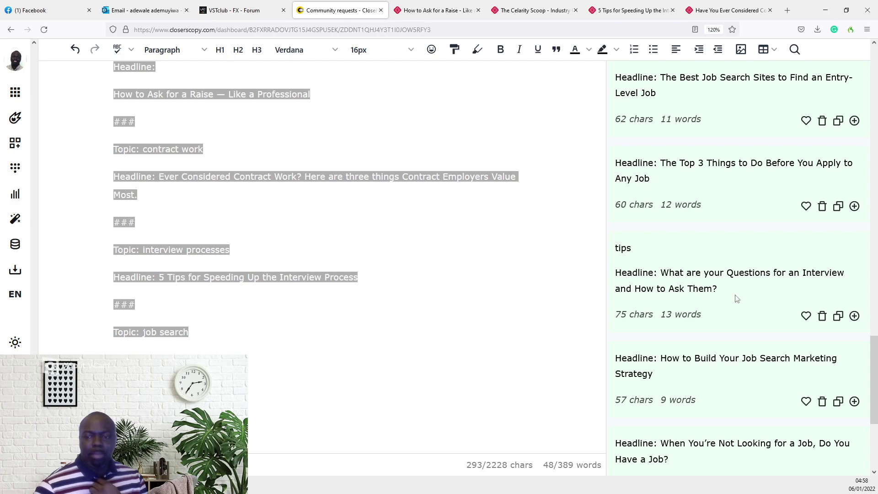
scroll(736, 298, down, 2)
scroll(736, 297, down, 1)
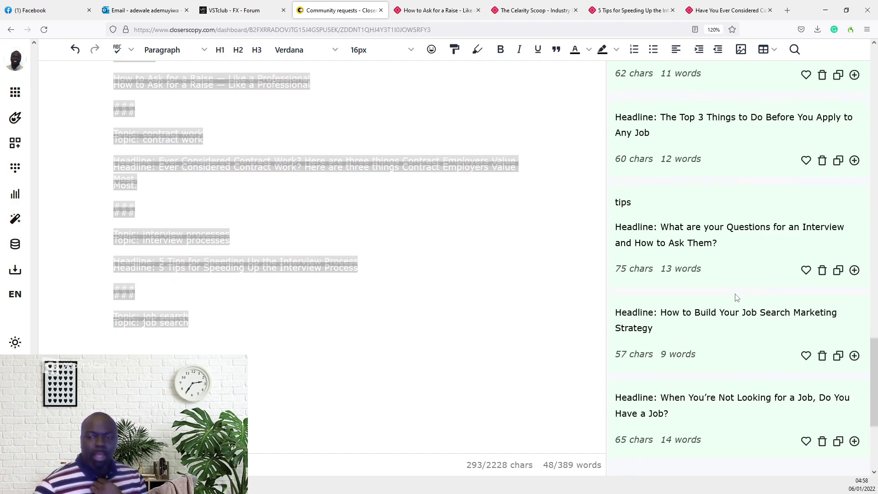
scroll(737, 297, down, 2)
scroll(735, 293, up, 6)
scroll(800, 274, up, 4)
scroll(872, 257, up, 3)
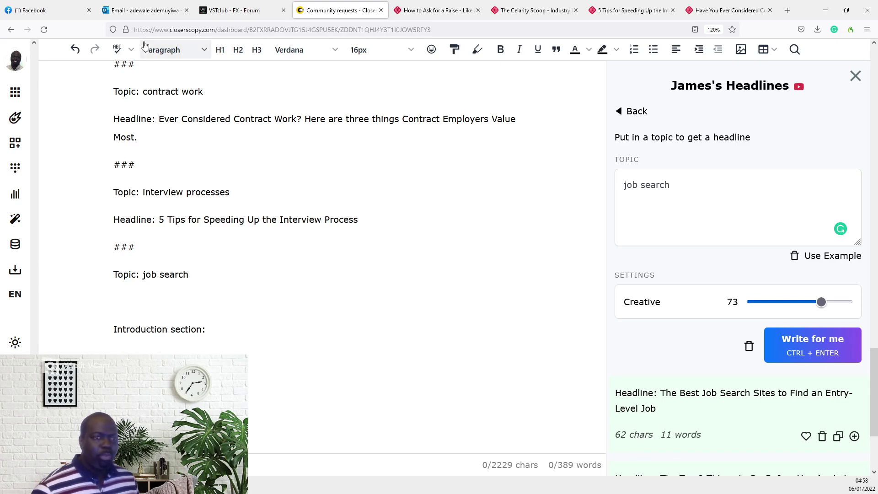
Step: Paste the introduction of the asking-for-a-raise blog post under "Introduction section:", with "Topic: salary problem" above it
scroll(183, 192, up, 2)
scroll(182, 188, down, 3)
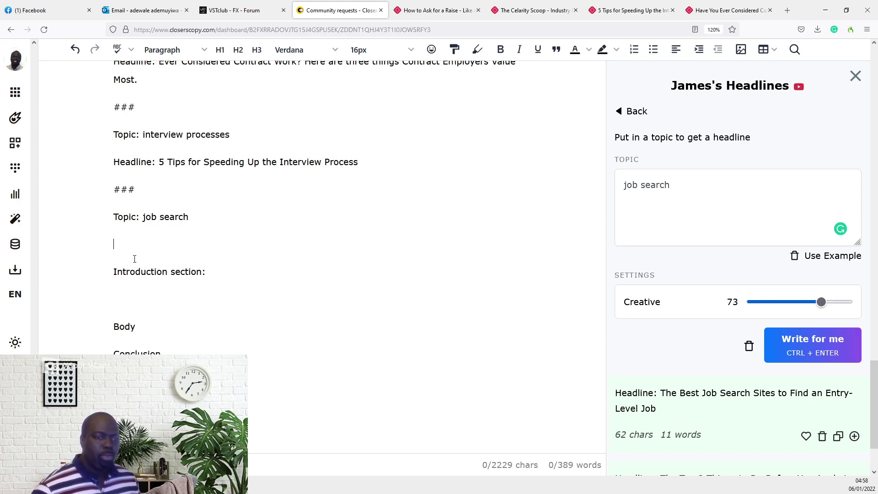
scroll(151, 254, up, 5)
scroll(173, 249, up, 3)
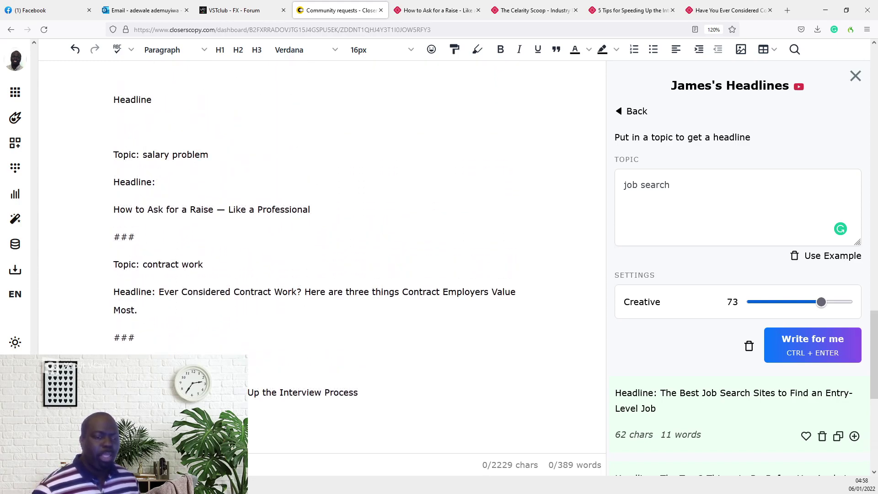
scroll(158, 178, down, 4)
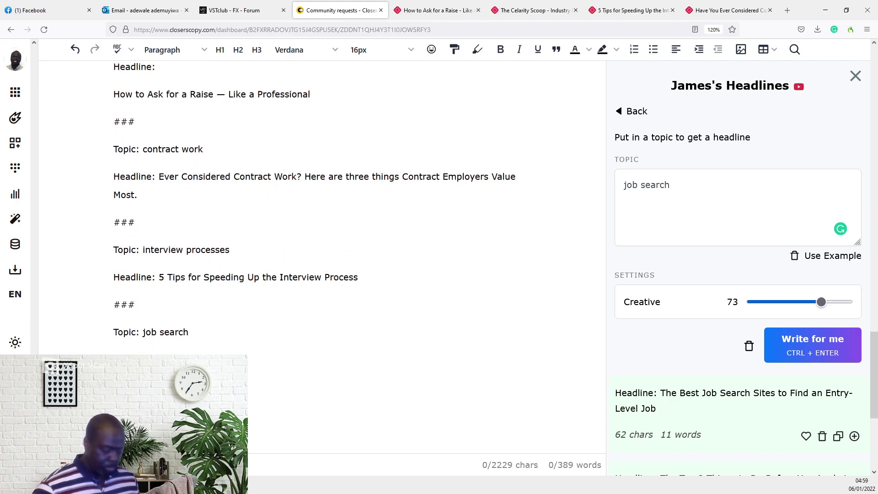
text(H)
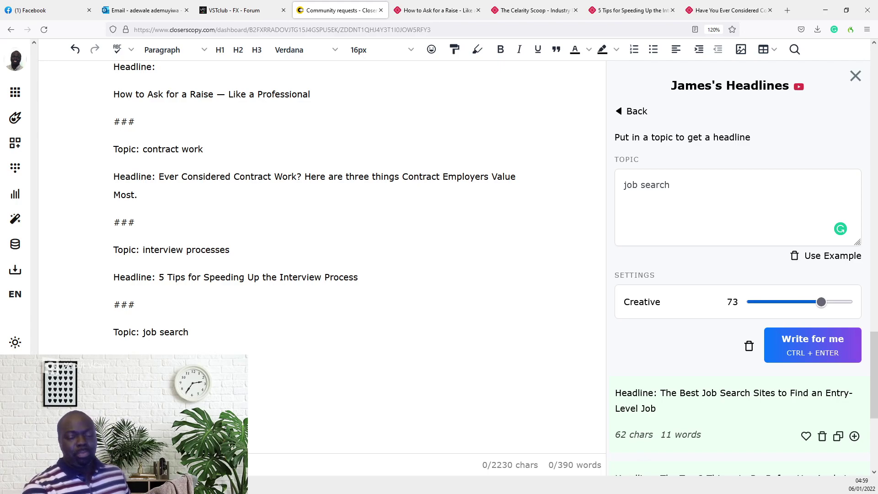
key(ctrl+v)
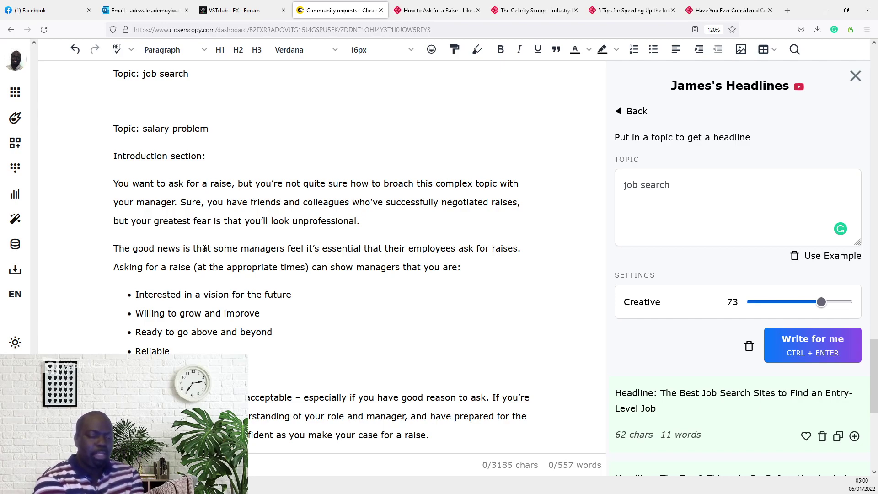
Step: Replace "Topic: salary problem" above the introduction example with the copied line "Headline: How to Ask for a Raise — Like a Professional"
scroll(301, 267, up, 10)
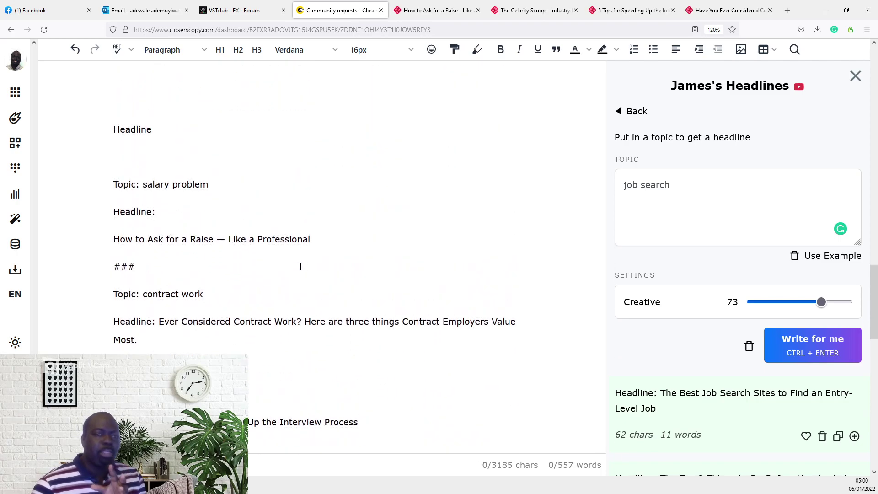
drag(323, 239, 91, 229)
key(ctrl+c)
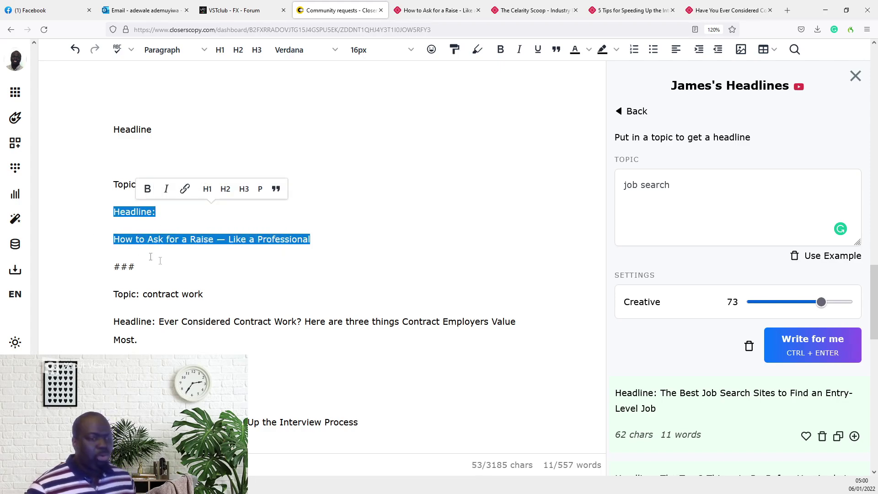
scroll(237, 270, down, 6)
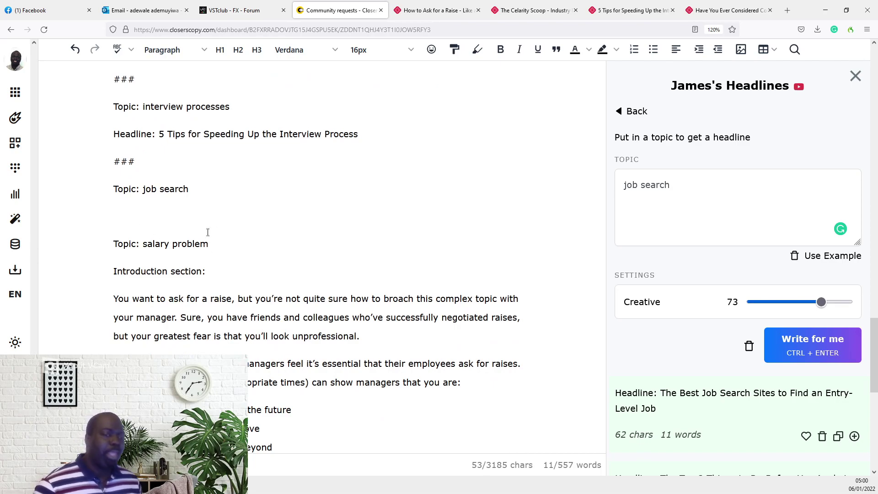
drag(227, 241, 143, 236)
key(ctrl+v)
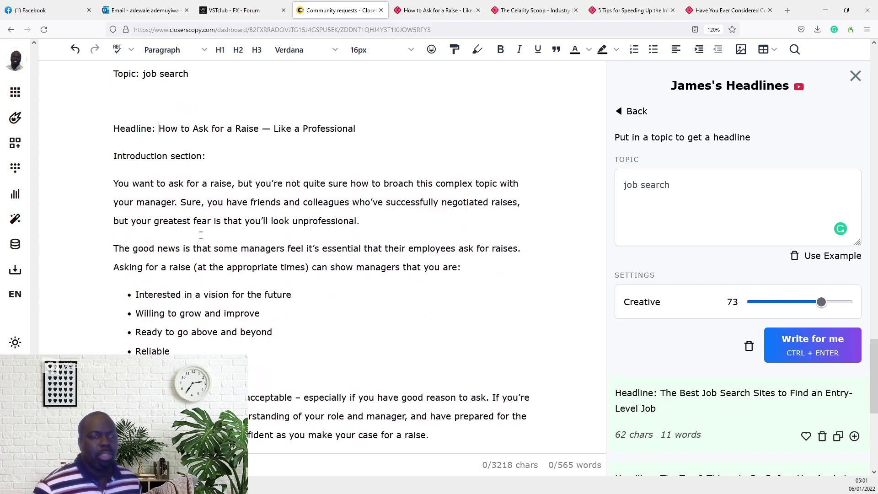
Step: Add a "###" separator and a new line below the end of the raise introduction example
scroll(201, 235, down, 4)
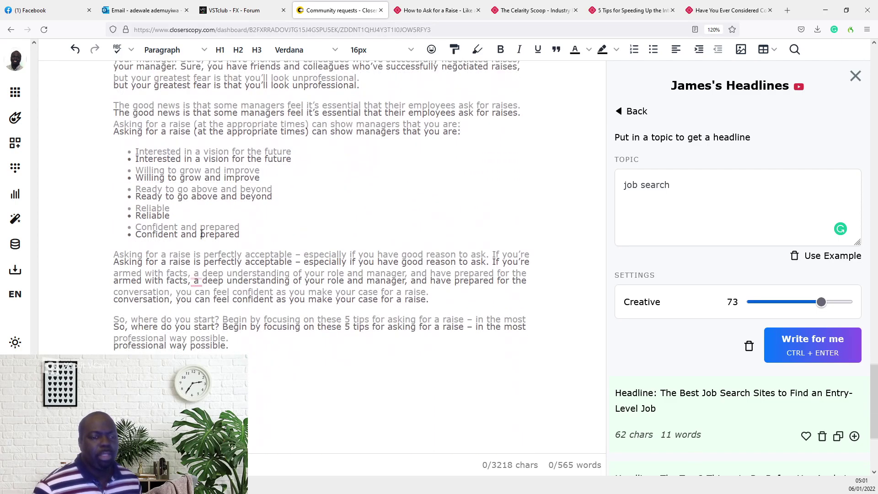
scroll(206, 231, up, 5)
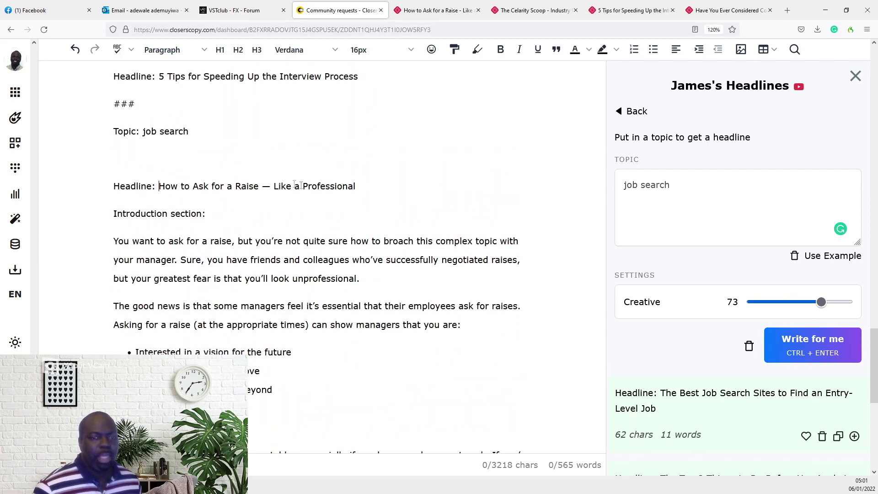
click(133, 164)
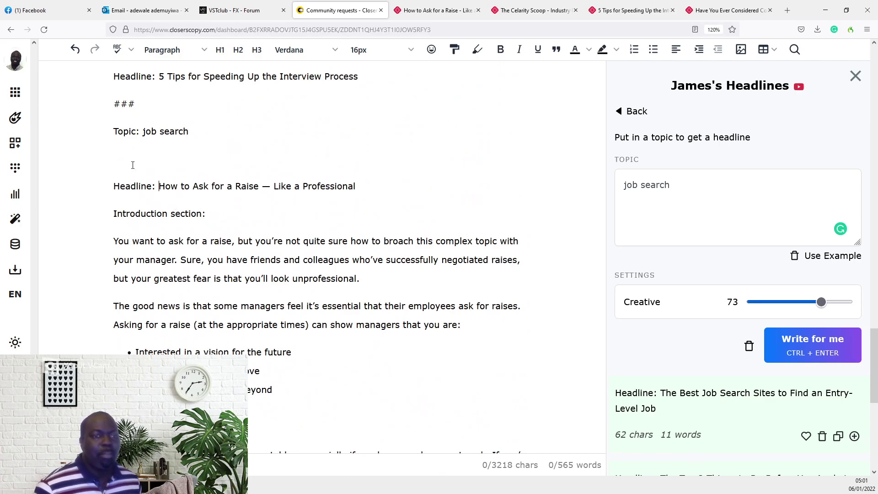
scroll(151, 179, down, 6)
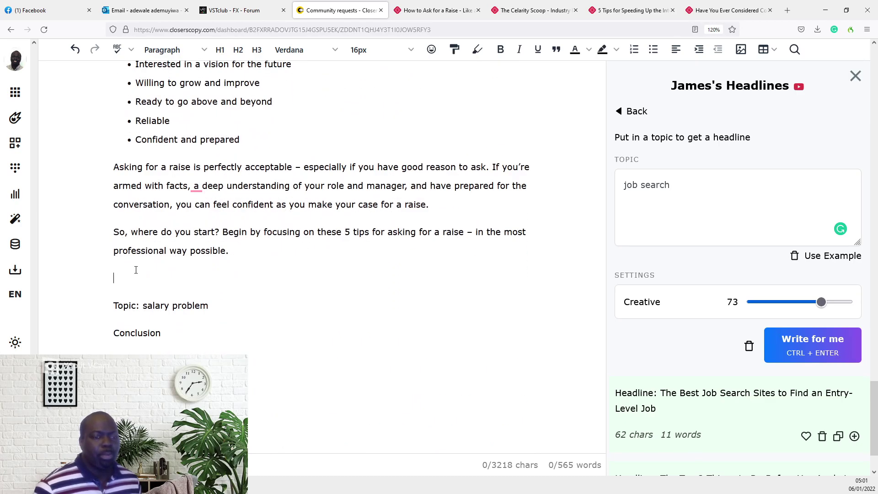
text(##)
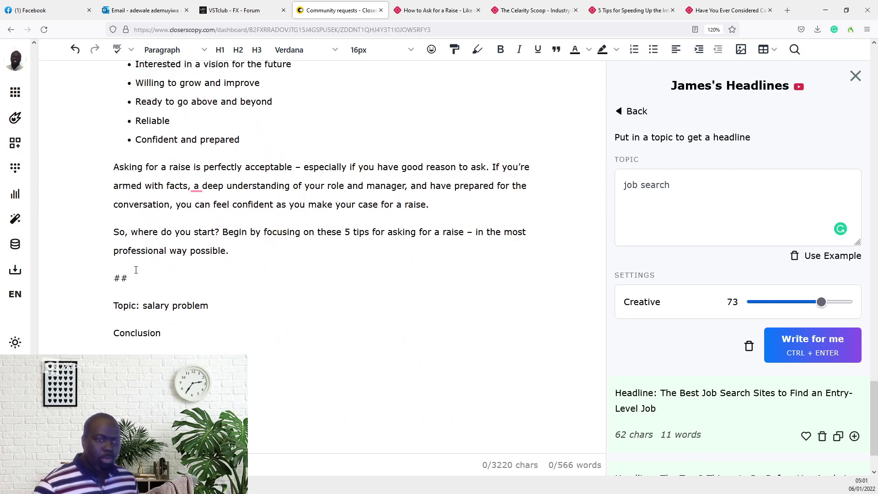
text(#)
key(Return)
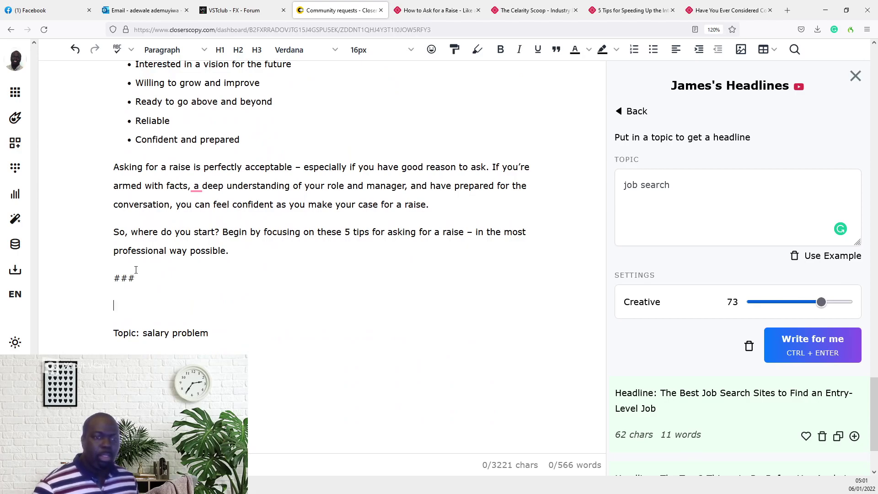
Step: Copy the raise example's "Headline:" and "Introduction section:" lines below the "###" separator as the start of the next example
scroll(136, 270, up, 5)
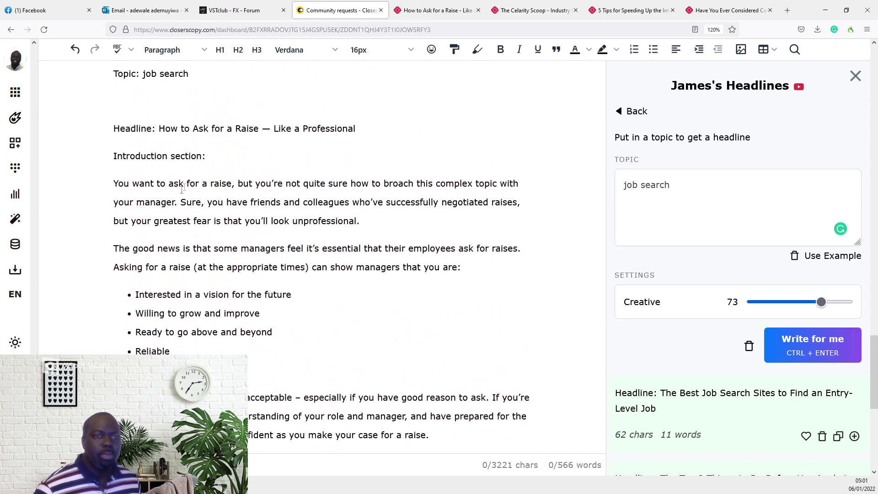
drag(206, 155, 114, 129)
key(ctrl+c)
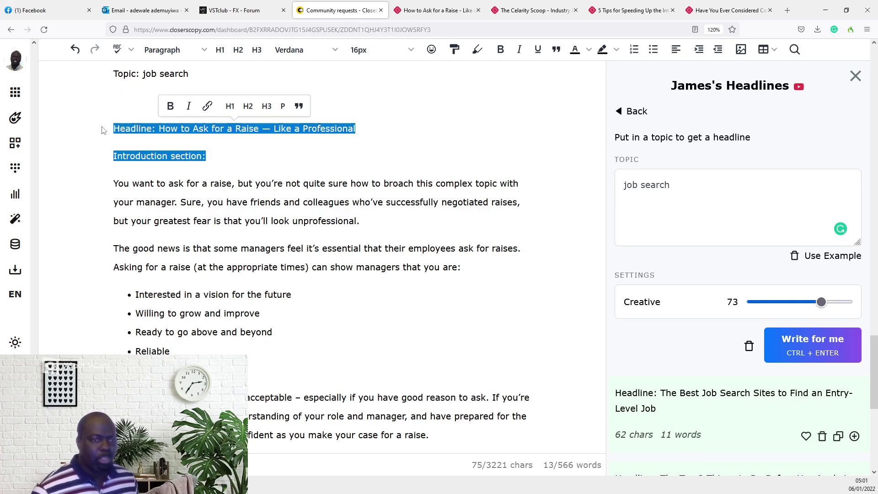
scroll(108, 133, down, 7)
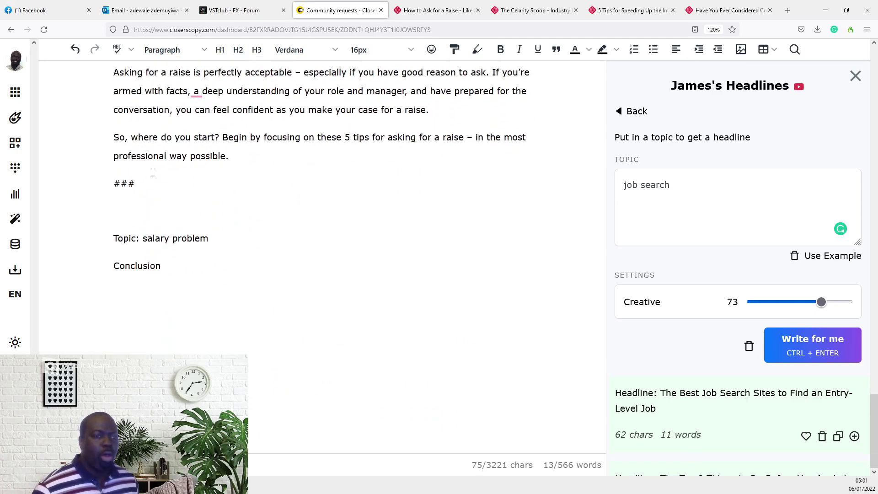
click(143, 199)
key(ctrl+v)
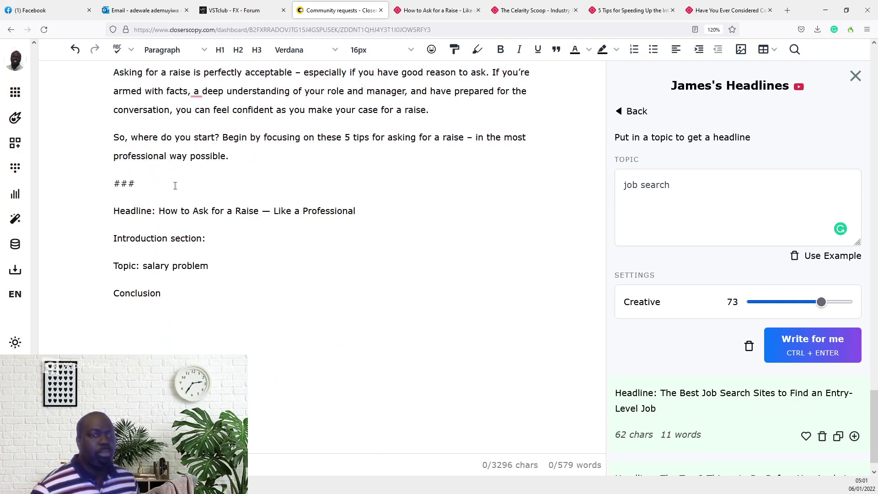
key(Return)
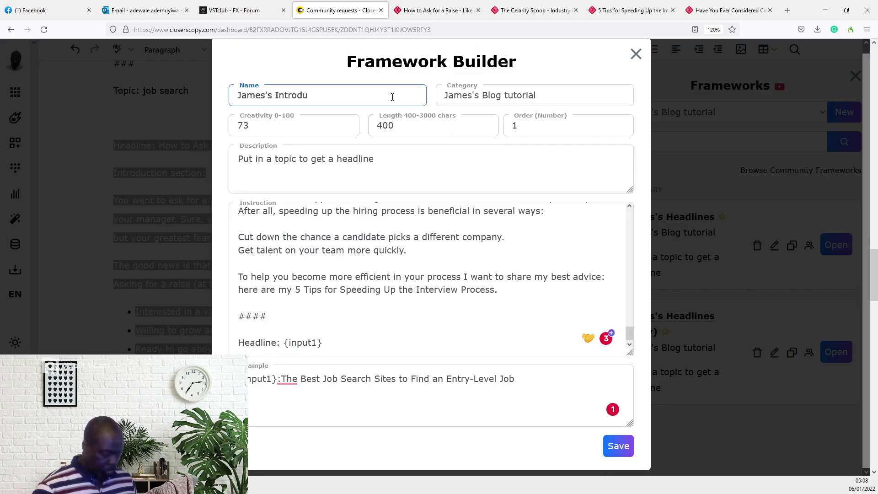
Step: Finish the new framework's name with "Introduction" and set its order number to 2
text(ction)
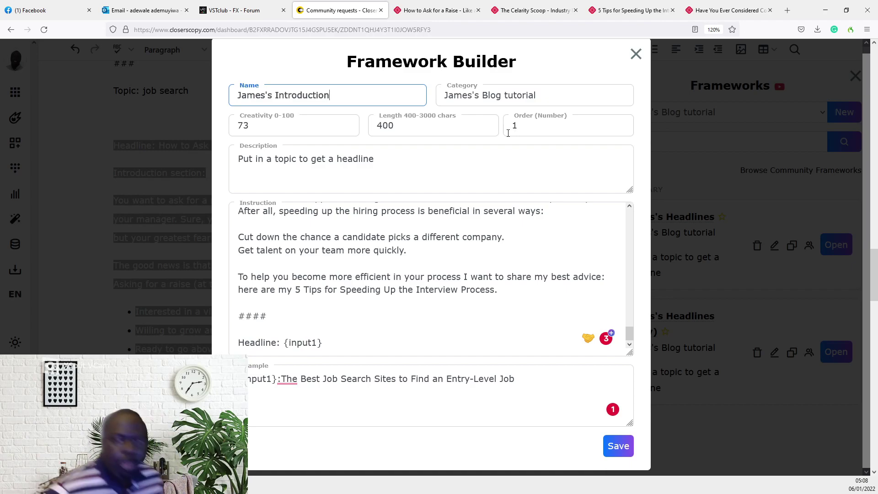
double_click(516, 126)
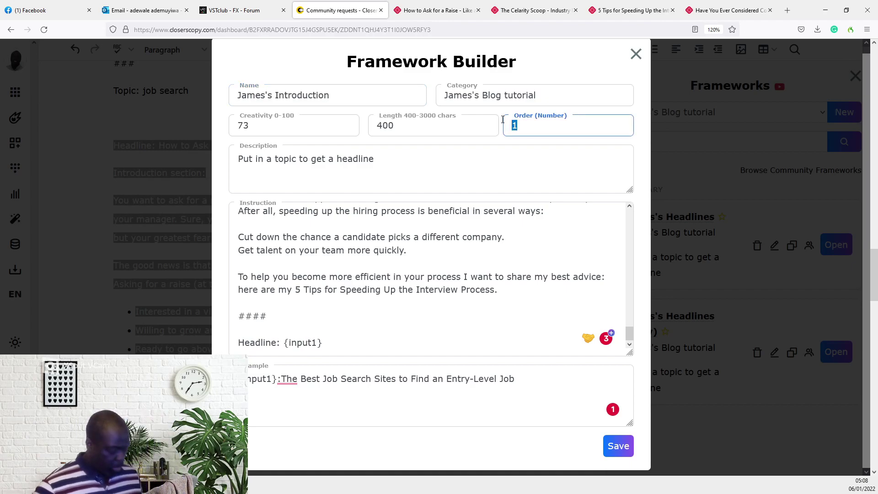
text(2)
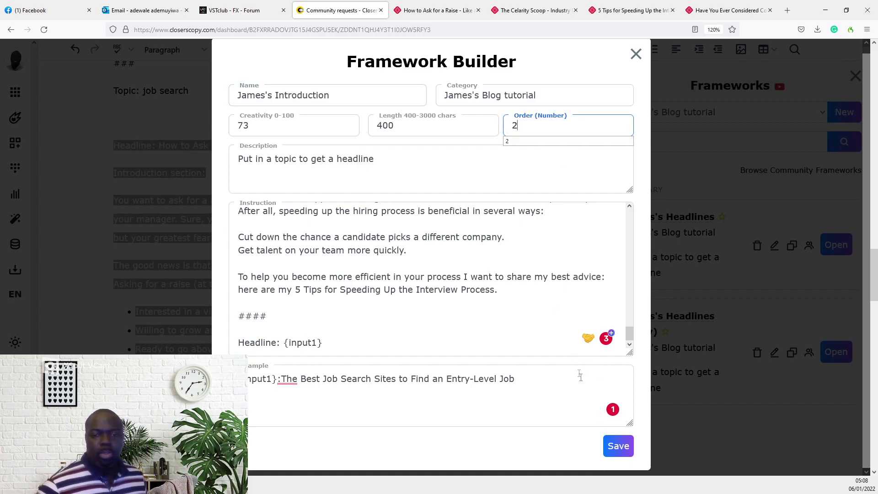
Step: Correct the example text to "{input1}: The Best Job Search Sites to Find an Entry-Level Job" and save the introduction framework
scroll(492, 254, up, 10)
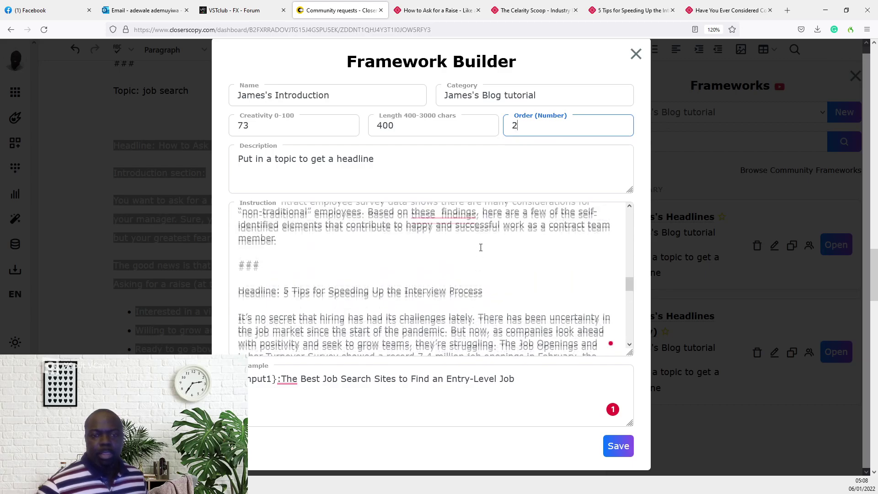
scroll(480, 247, down, 5)
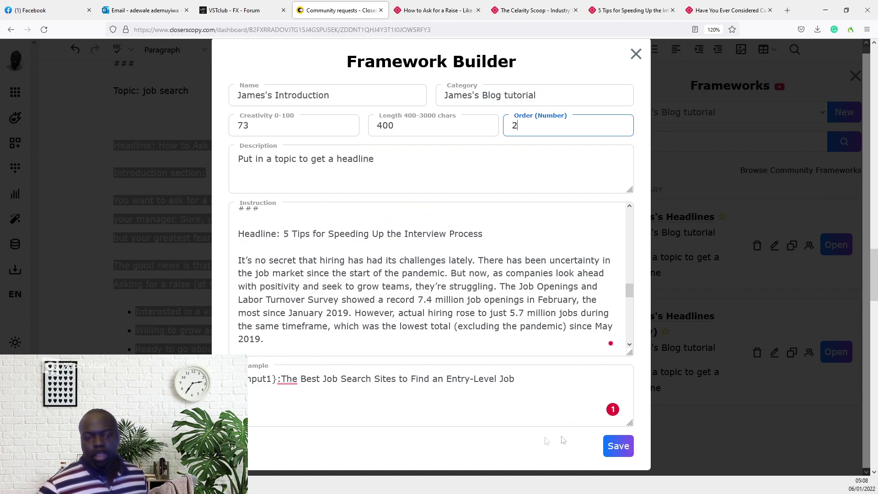
click(282, 382)
scroll(429, 245, down, 5)
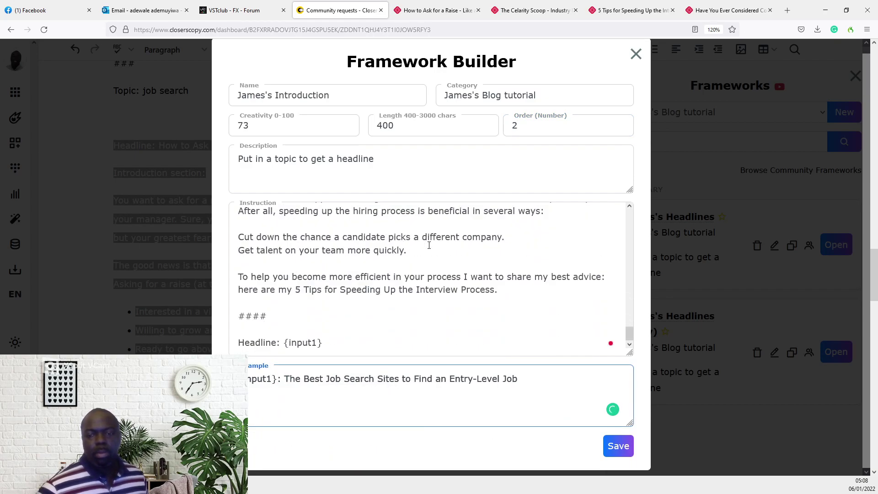
click(619, 447)
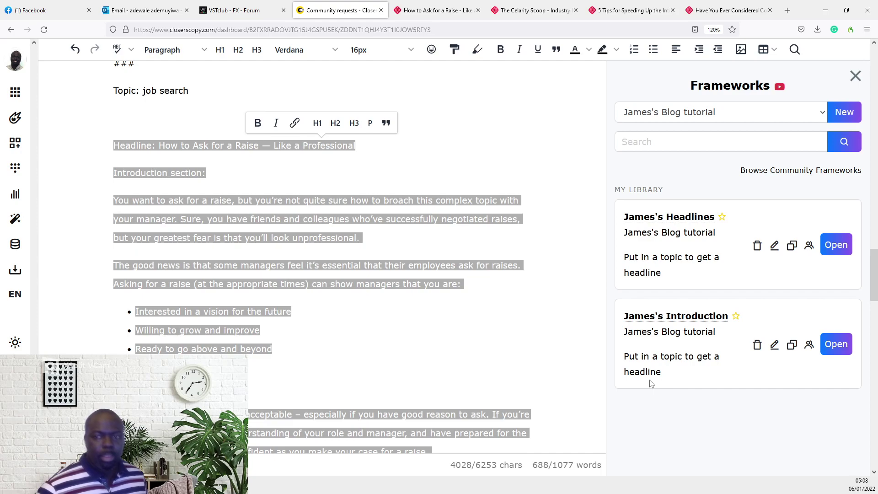
Step: Switch to the "How to Ask for a Raise" post and examine its introduction and the first body section that follows
scroll(577, 361, down, 2)
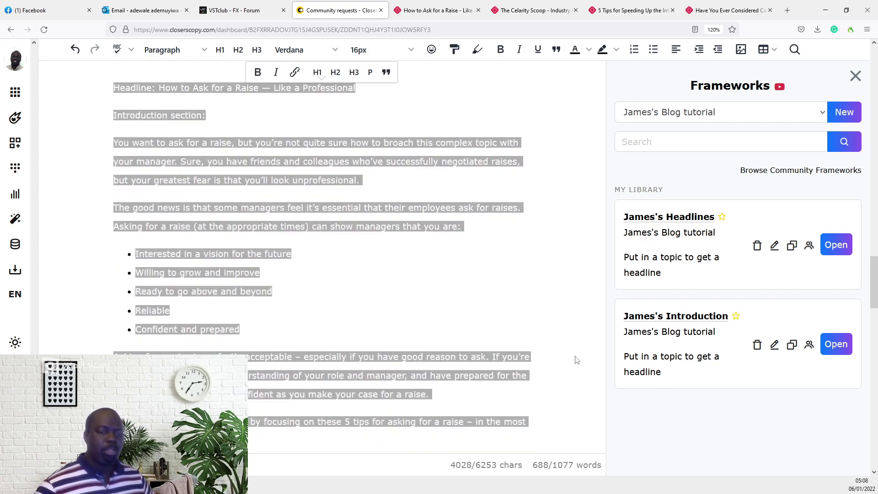
click(423, 12)
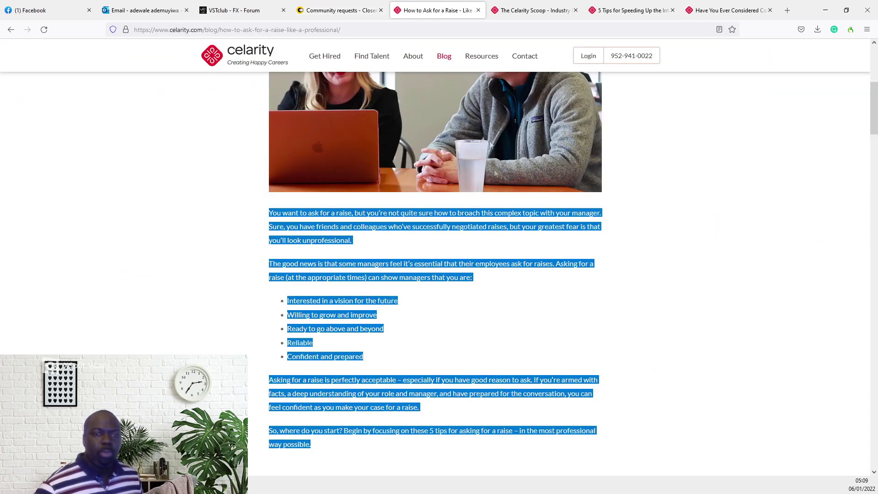
click(544, 308)
scroll(538, 300, down, 3)
scroll(538, 300, down, 3)
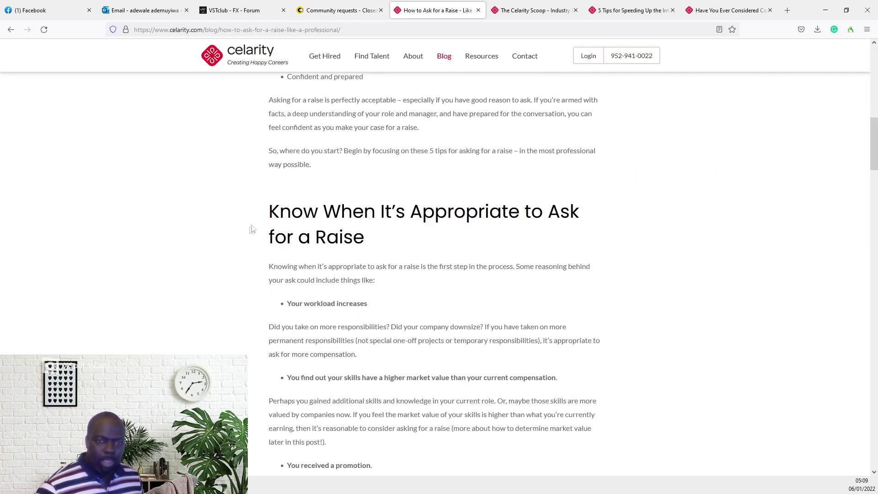
scroll(346, 319, down, 3)
scroll(359, 255, up, 2)
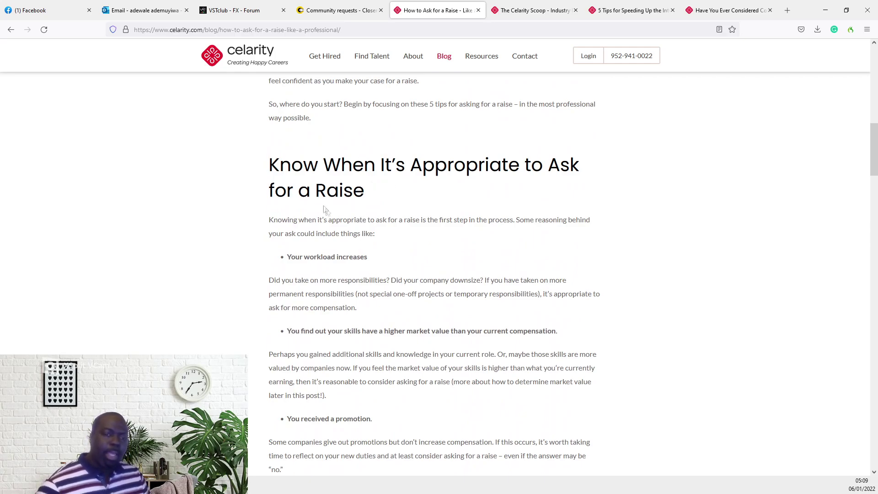
scroll(319, 201, down, 1)
scroll(521, 180, up, 1)
scroll(517, 196, up, 5)
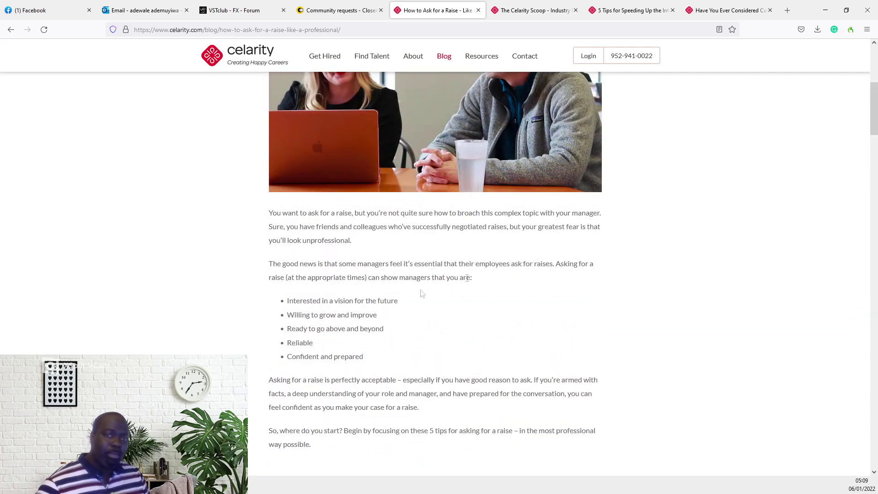
Step: Copy the raise post's "Know When It's Appropriate to Ask for a Raise" section into the CloserScopy document, labelling its heading "Subheading:"
scroll(422, 293, down, 2)
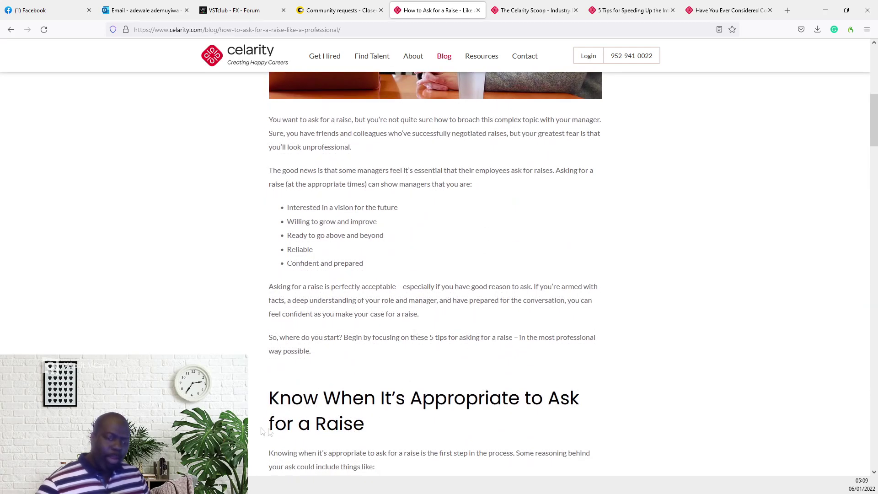
scroll(375, 403, down, 3)
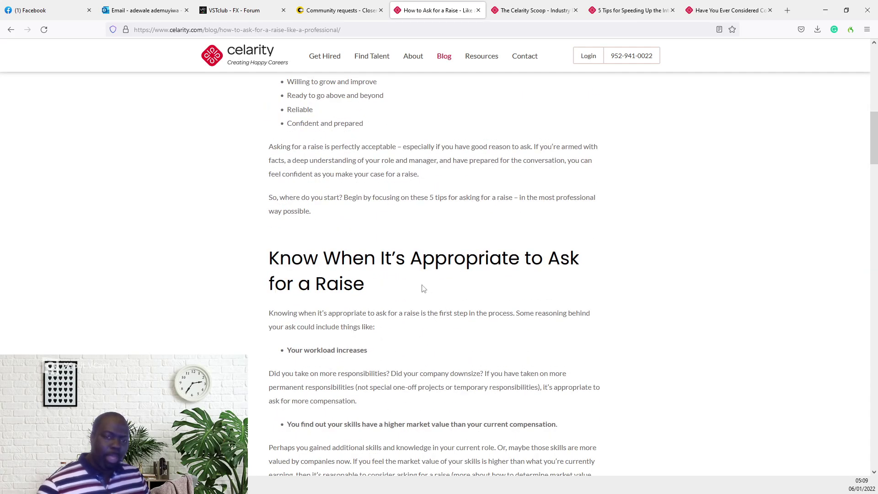
scroll(421, 288, down, 4)
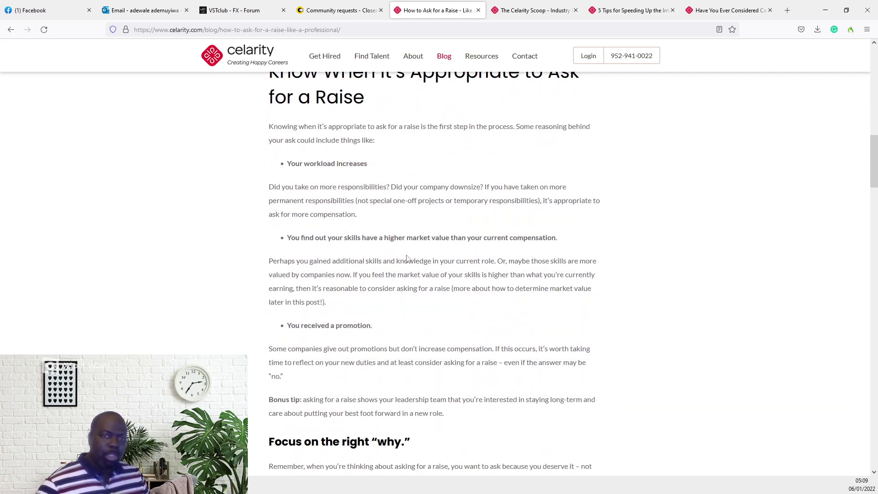
scroll(377, 255, up, 2)
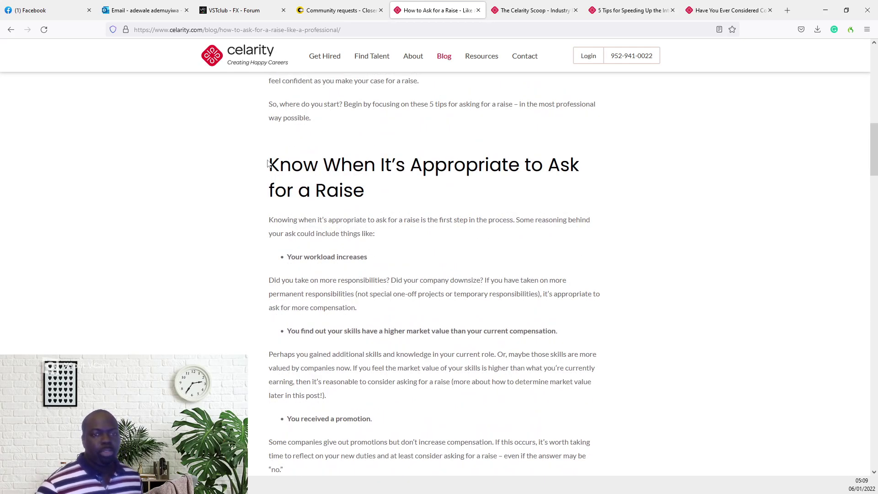
drag(270, 167, 318, 231)
scroll(366, 279, down, 4)
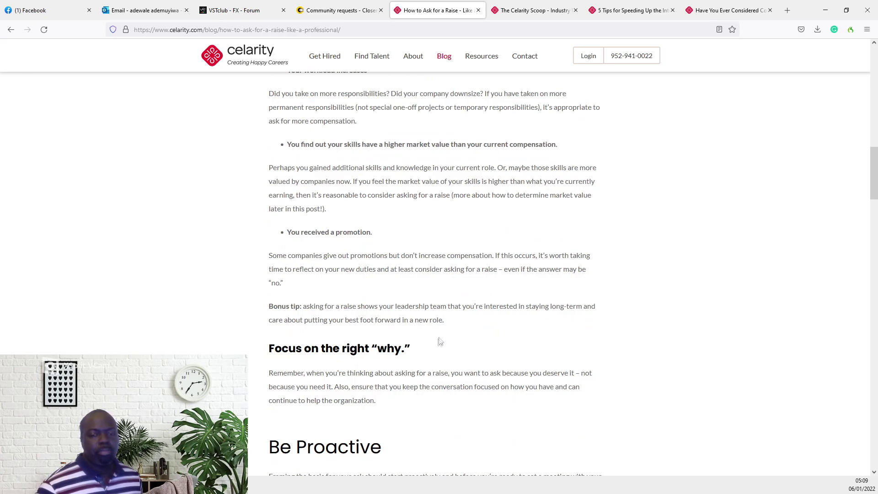
key(ctrl+Page_Up)
Step: Add a "Body content:" label under the subheading and "Headline: How to Ask for a Raise — Like a Professional" above it
drag(378, 128, 99, 128)
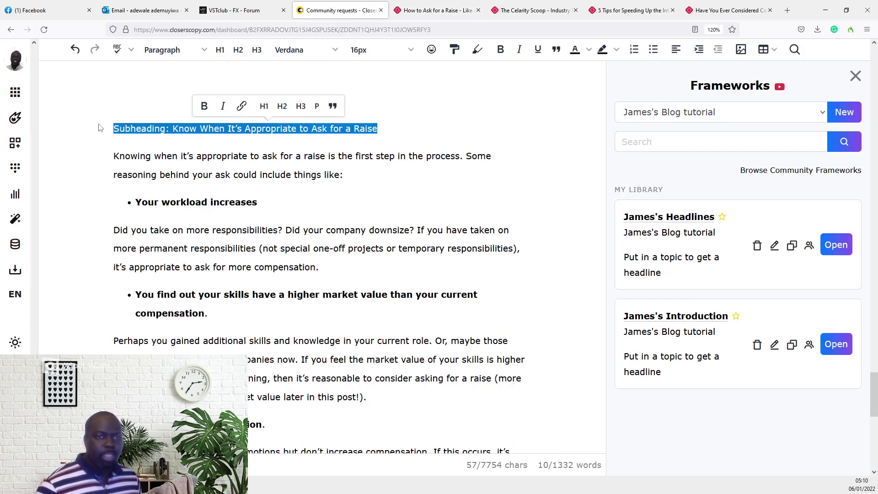
click(122, 158)
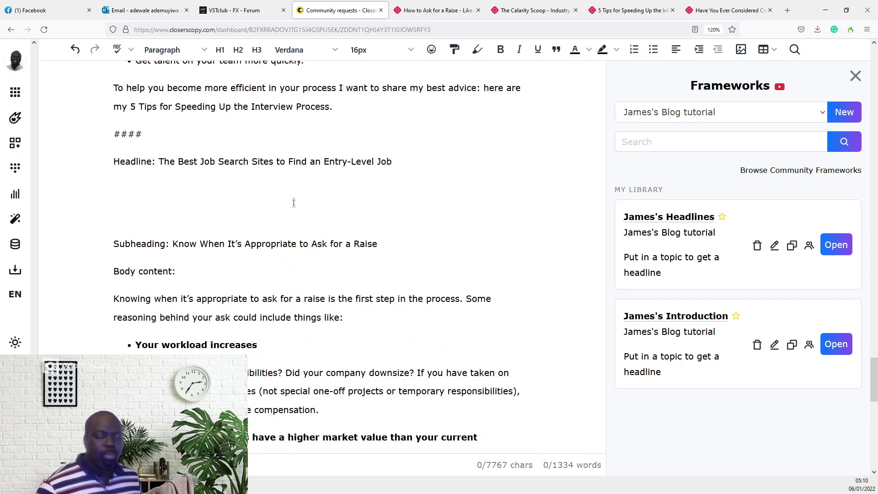
scroll(291, 197, up, 6)
scroll(288, 192, up, 7)
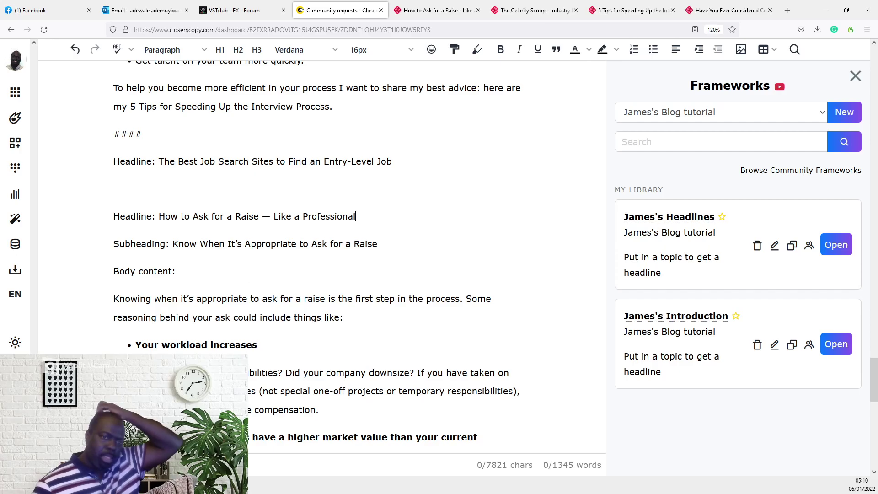
scroll(231, 306, down, 9)
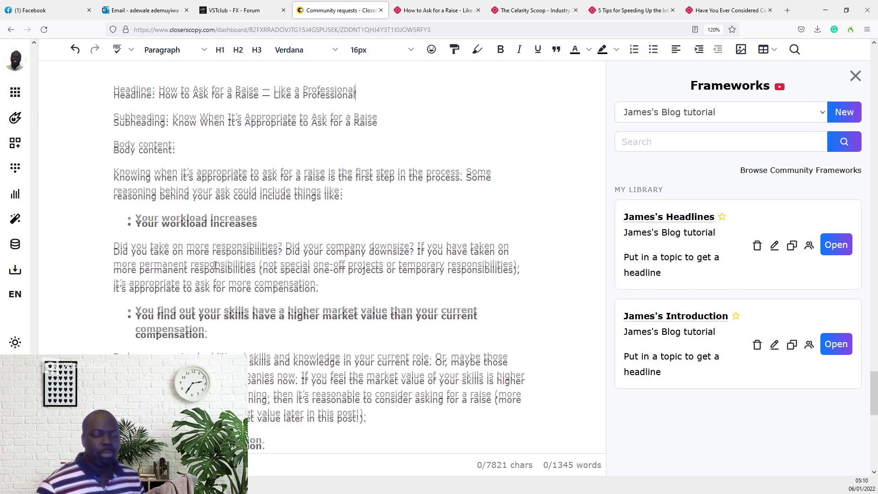
scroll(238, 292, down, 1)
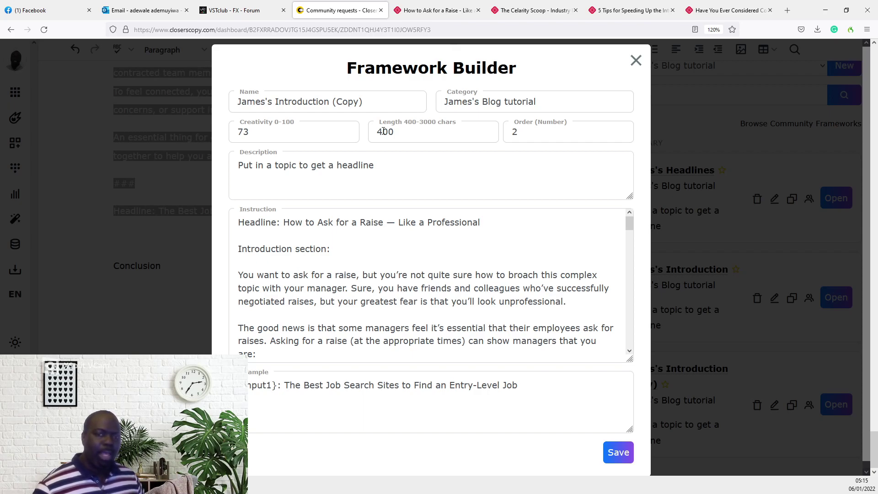
Step: Turn the copied introduction framework into the "Body content" one, with length 1000, order 3 and the body-section examples as its instruction
drag(384, 132, 372, 129)
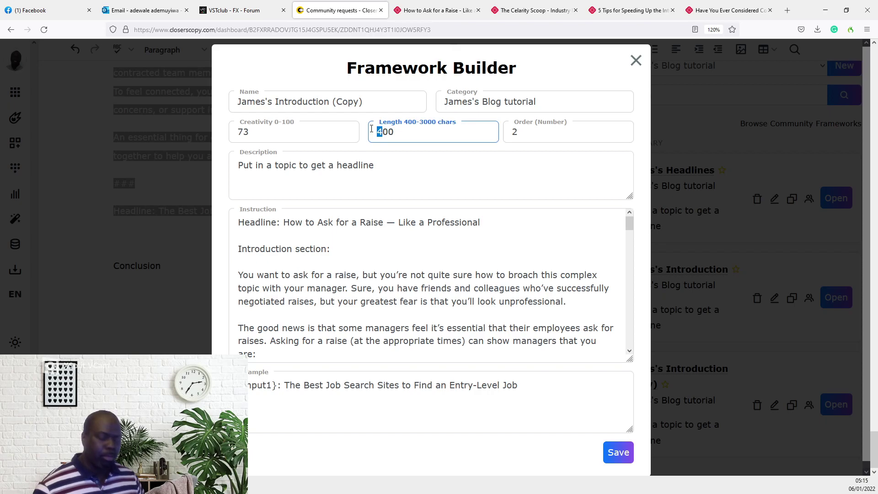
text(10)
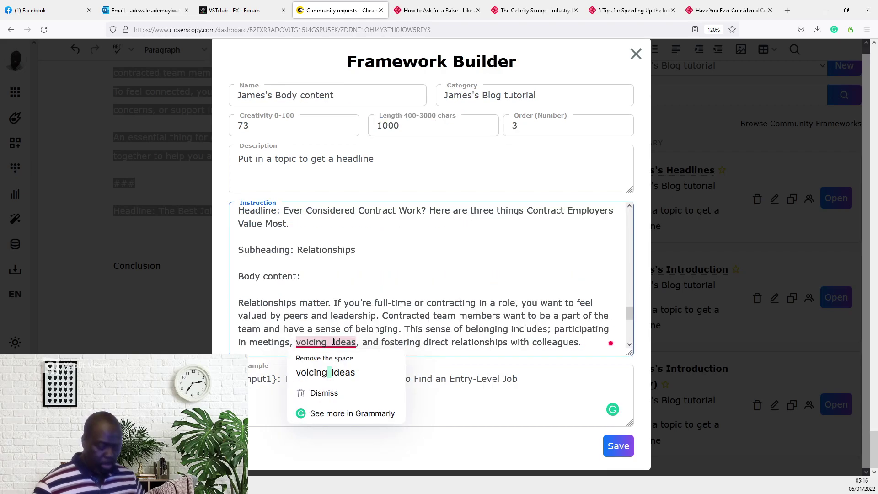
key(BackSpace)
Step: Review the three body examples through to the closing "Headline:{input1}" line and save the body content framework
scroll(350, 331, down, 5)
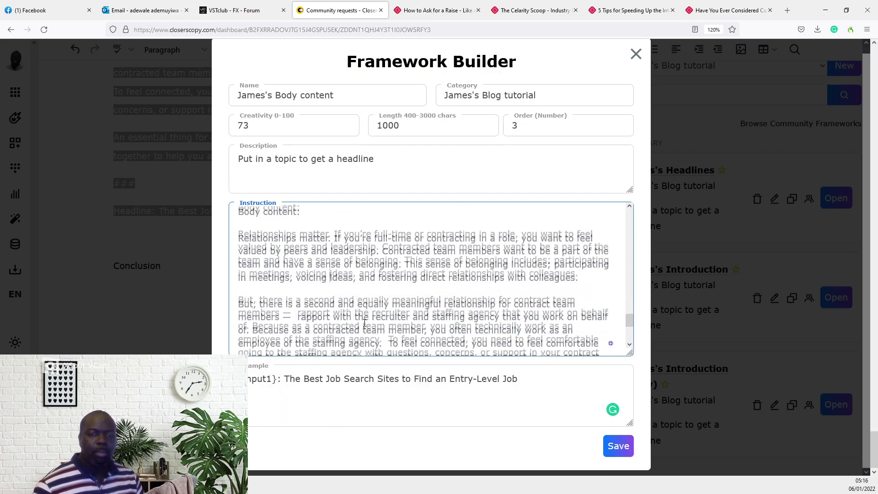
scroll(457, 313, up, 4)
scroll(483, 314, up, 10)
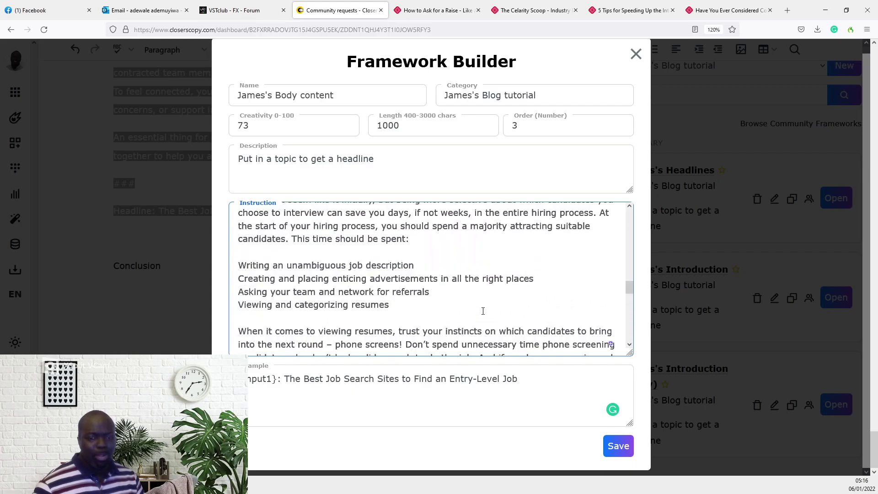
scroll(484, 310, up, 10)
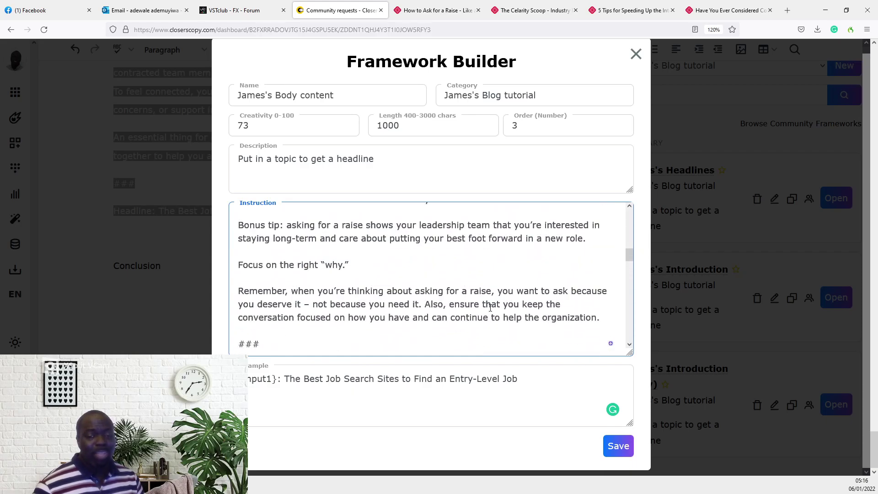
scroll(493, 306, up, 5)
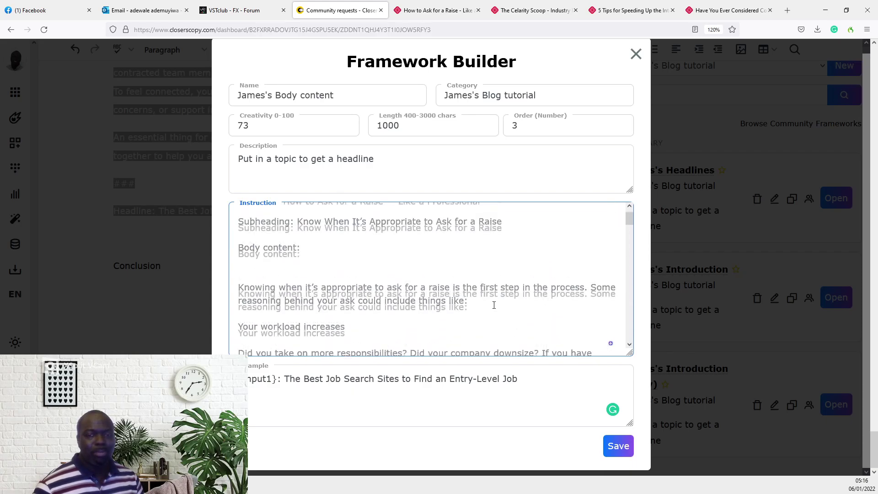
scroll(494, 305, down, 15)
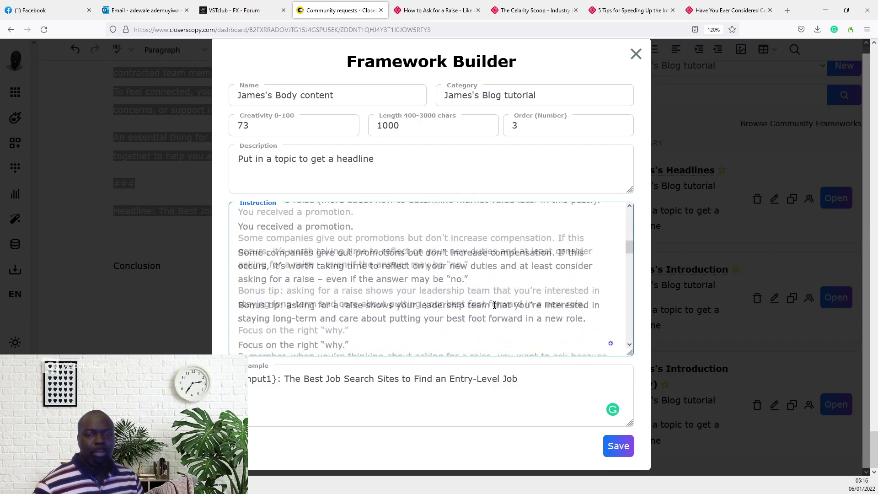
scroll(495, 305, down, 10)
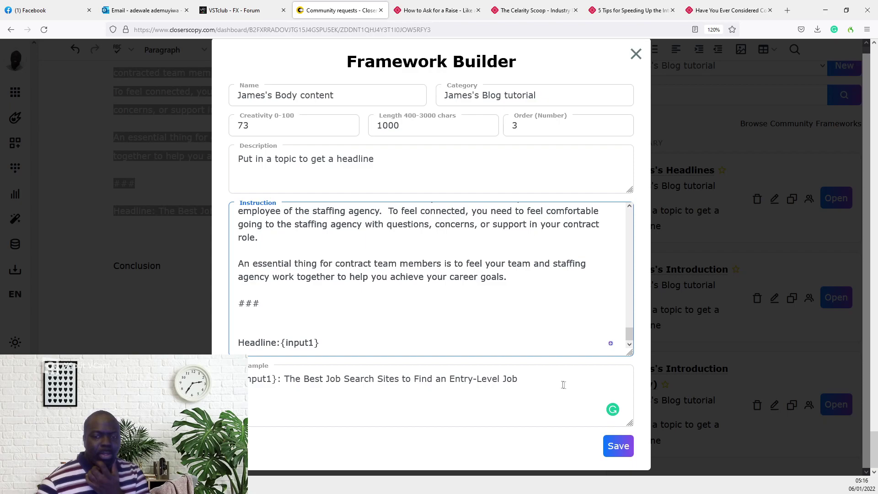
click(618, 446)
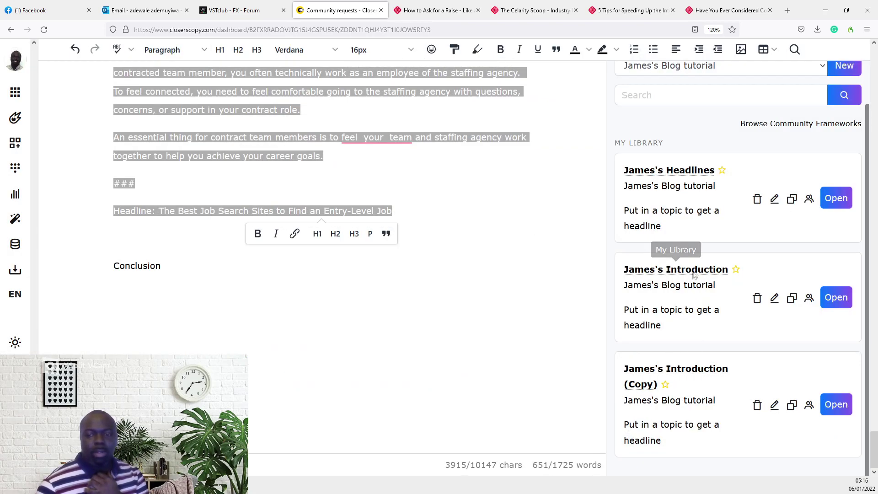
Step: Copy the "Don't wait to make an offer." section of the "5 Tips" post into the document under "Headline:", "subhead:" and "Conclusion:" labels
click(192, 263)
key(ctrl+Tab)
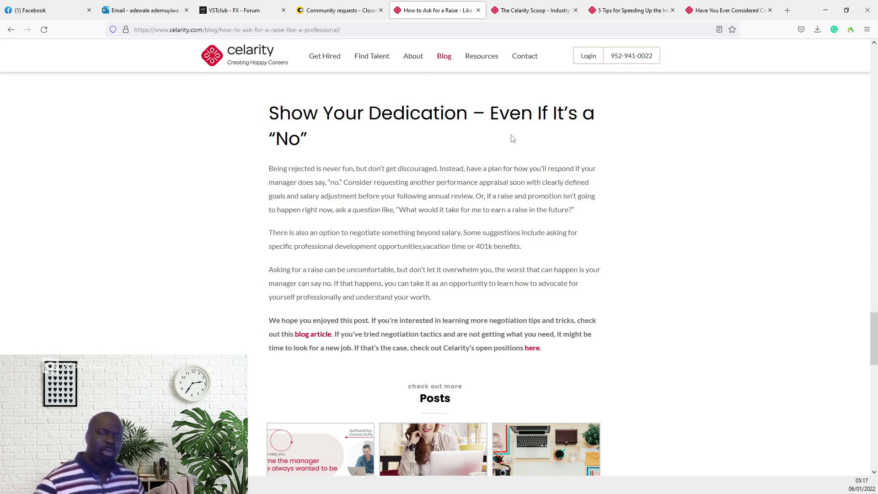
key(ctrl+Tab)
key(ctrl+Tab)
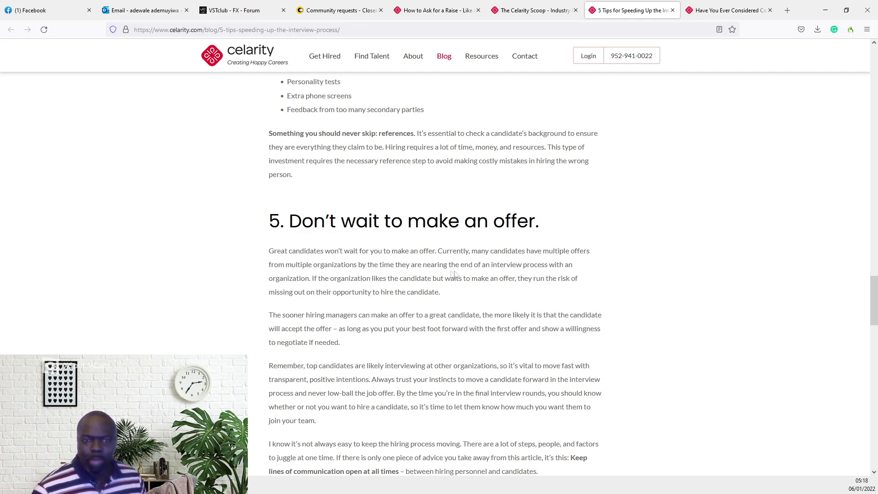
scroll(454, 275, down, 2)
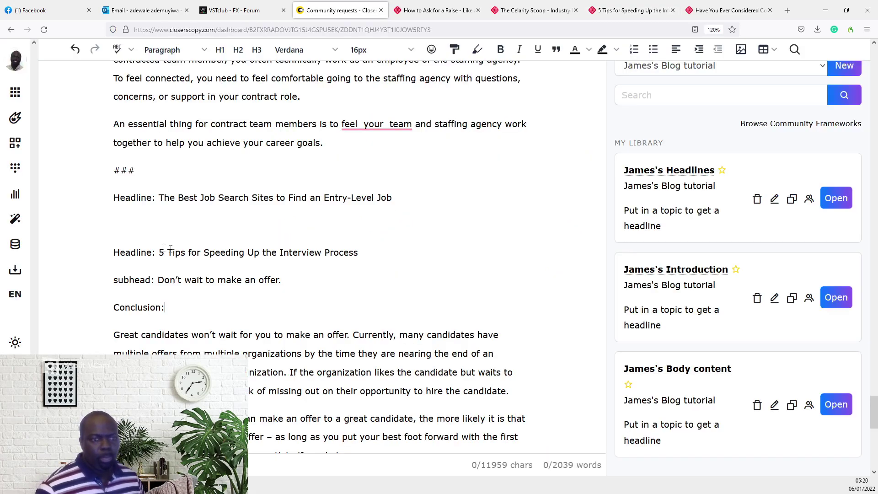
Step: Add the remote teams post's "The Key Takeaway" section below "###", headed "Headline: The Playbook for Engaging Remote Teams"
scroll(142, 223, down, 9)
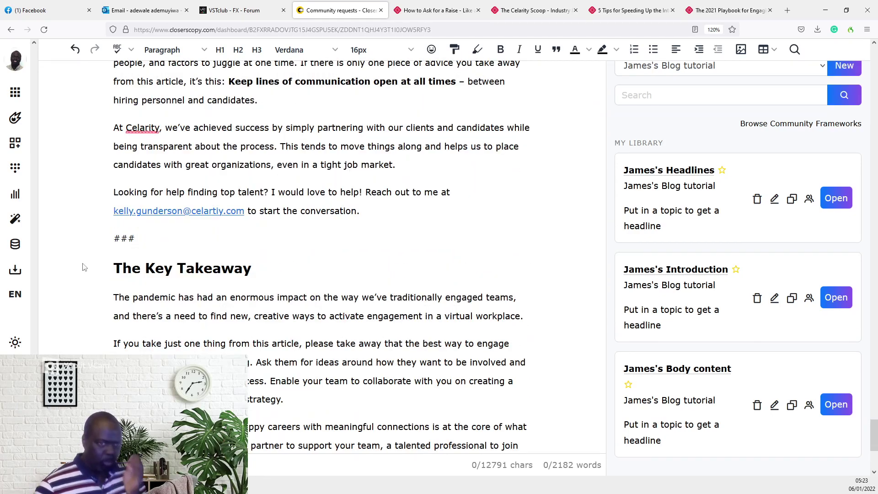
drag(287, 273, 111, 270)
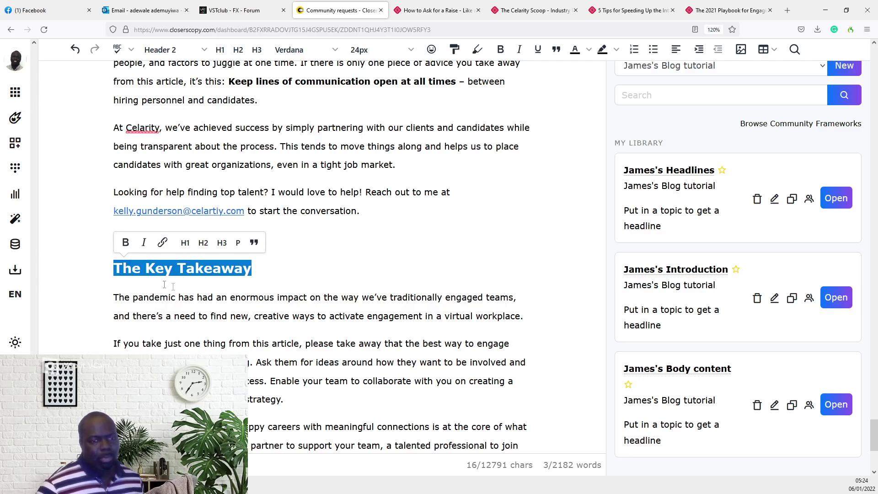
scroll(277, 354, up, 15)
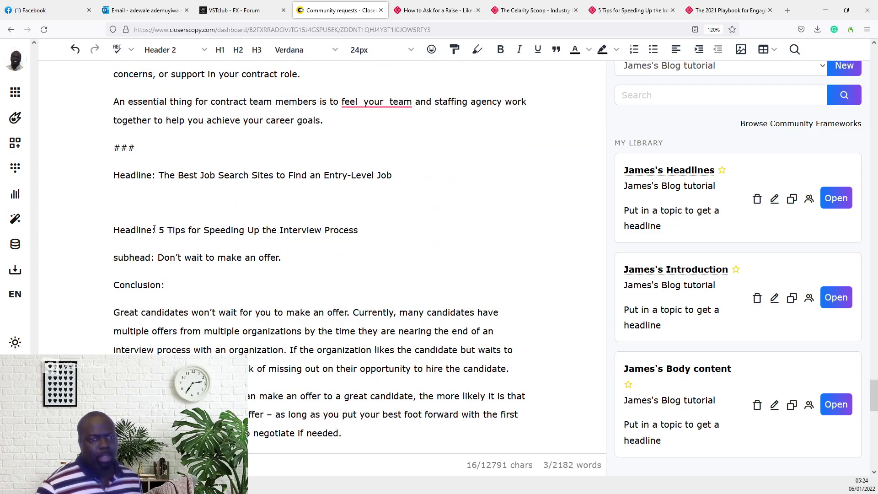
drag(156, 230, 42, 231)
scroll(458, 158, down, 3)
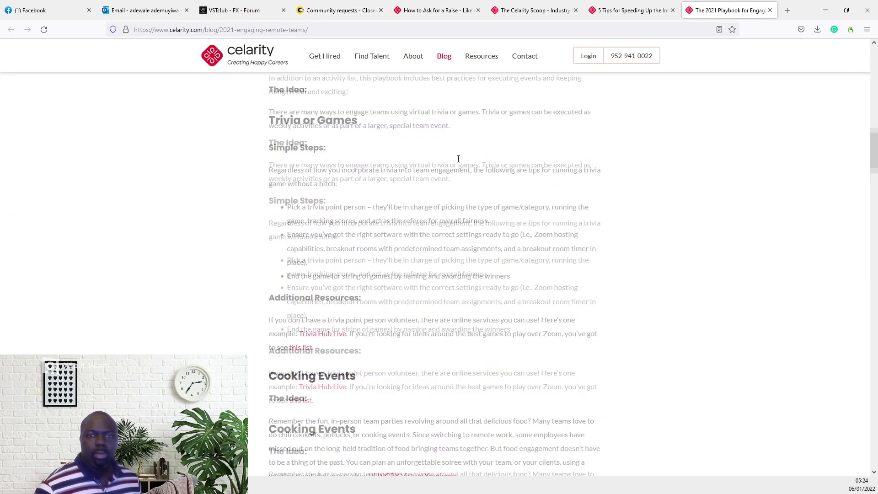
scroll(458, 158, up, 8)
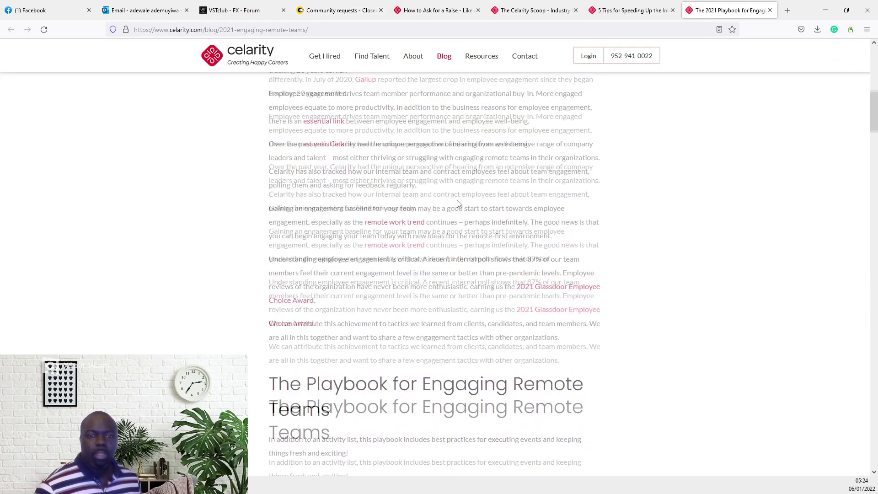
scroll(456, 200, down, 5)
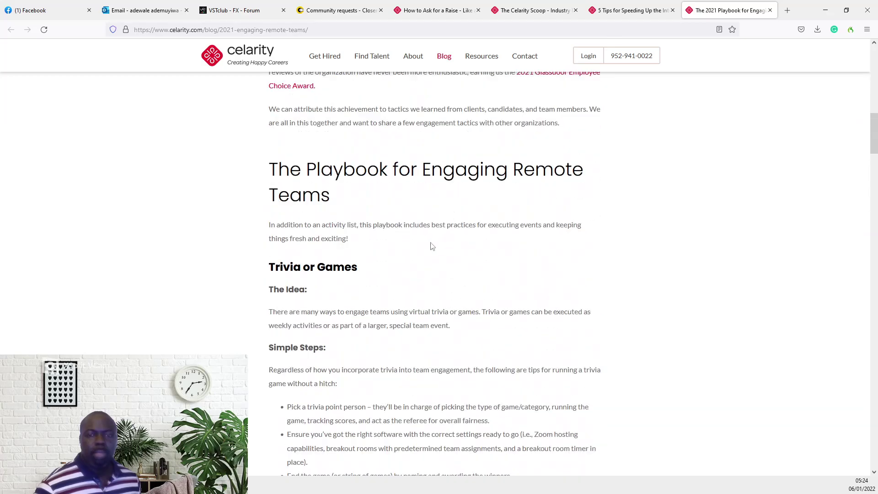
drag(339, 194, 271, 169)
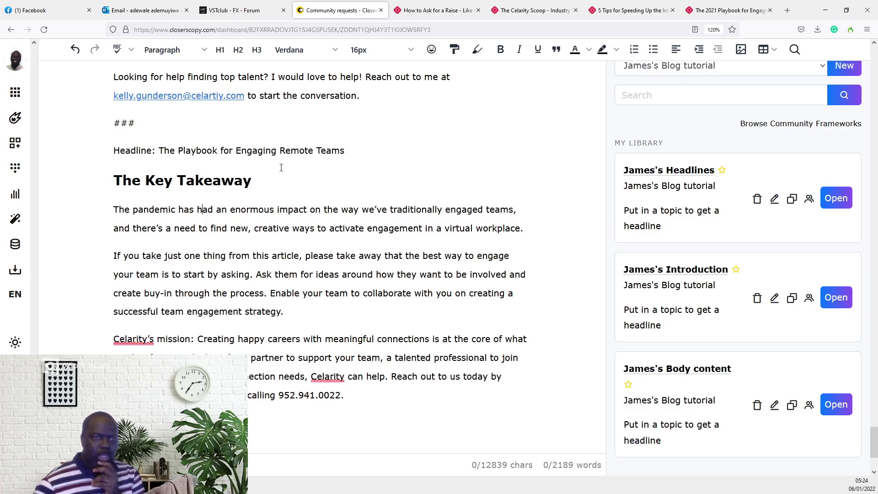
Step: Generate copy for "The Playbook for Engaging Remote Teams" with the "D) Inspirational conclusion" framework from the Intros & Conclusions category
drag(345, 151, 158, 151)
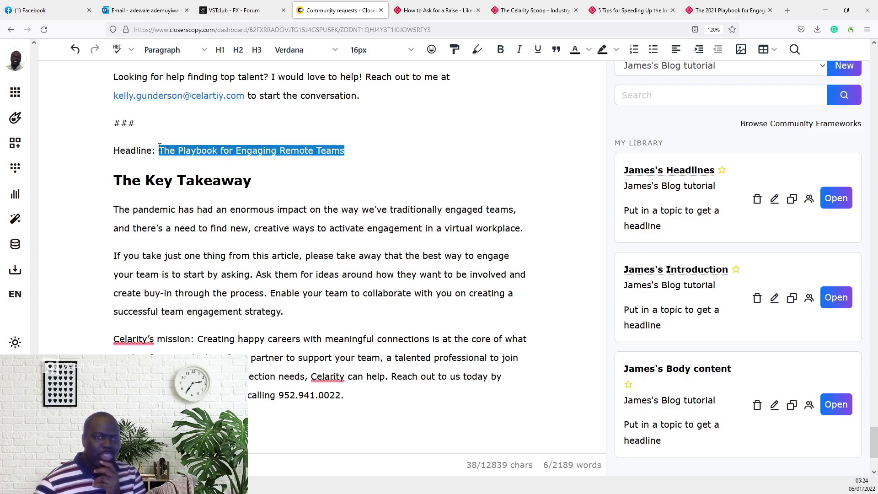
click(737, 112)
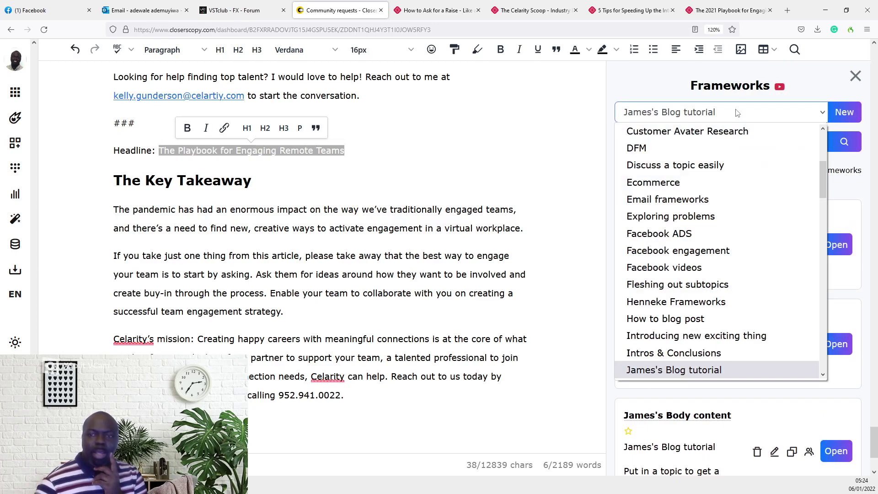
click(674, 355)
scroll(750, 247, down, 4)
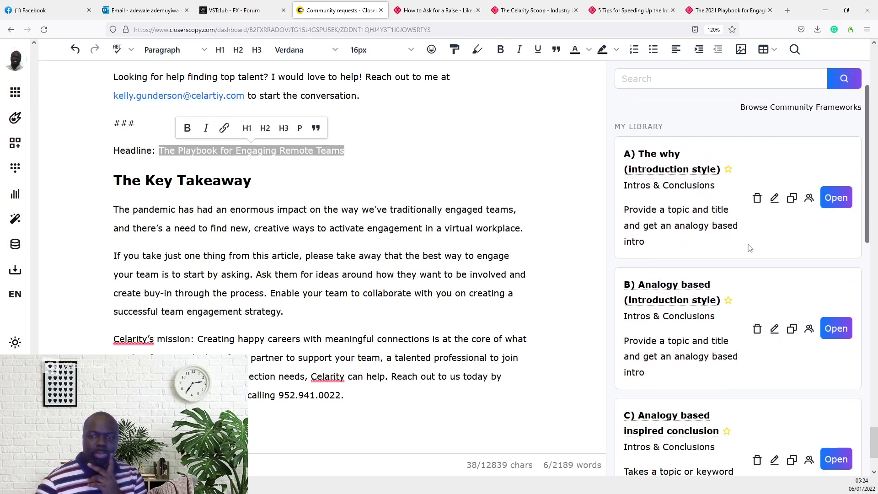
scroll(754, 247, down, 5)
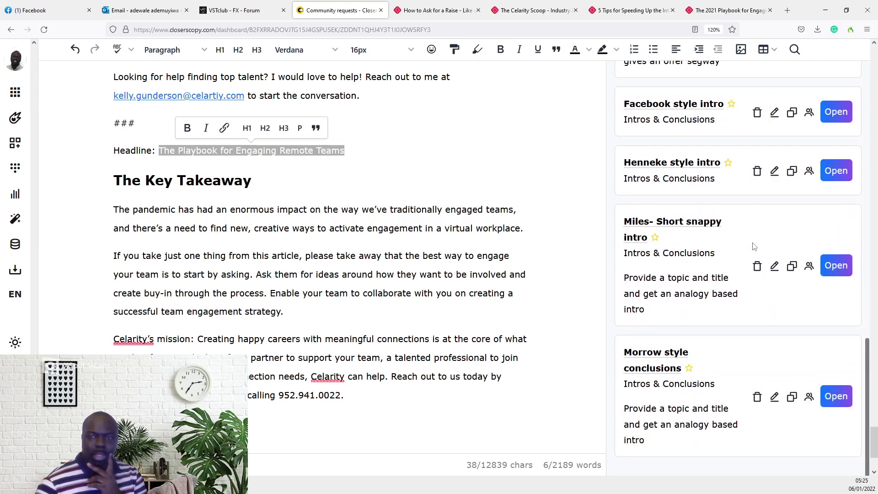
scroll(777, 238, up, 6)
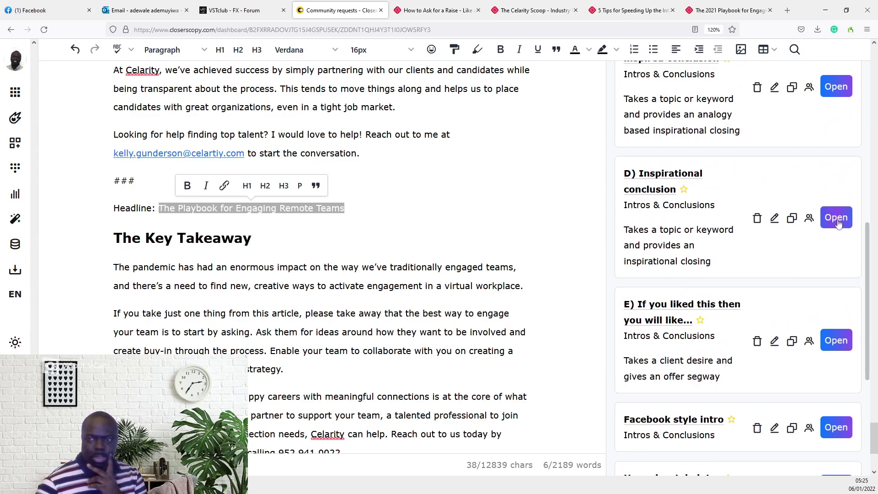
click(837, 219)
click(769, 199)
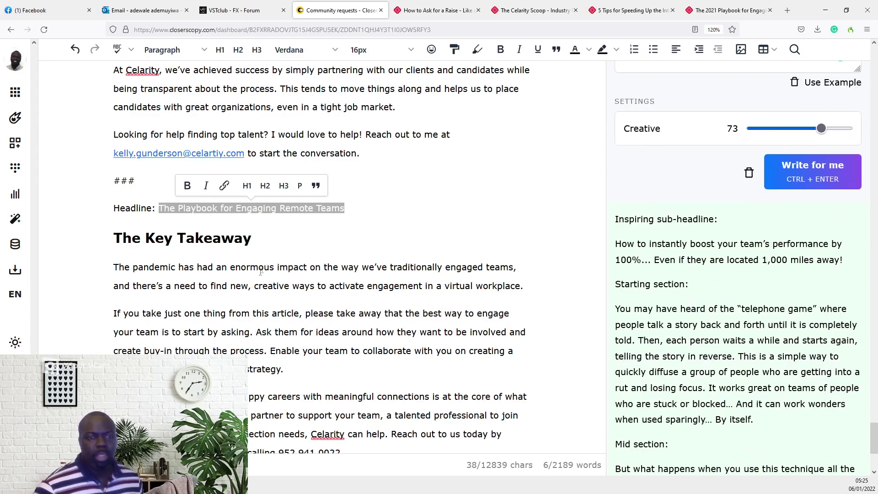
Step: Replace "The Key Takeaway" heading with paragraph-style "Subhead: How to instantly boost your team's performance by 100%... Even if they are located 1,000 miles away!"
click(289, 266)
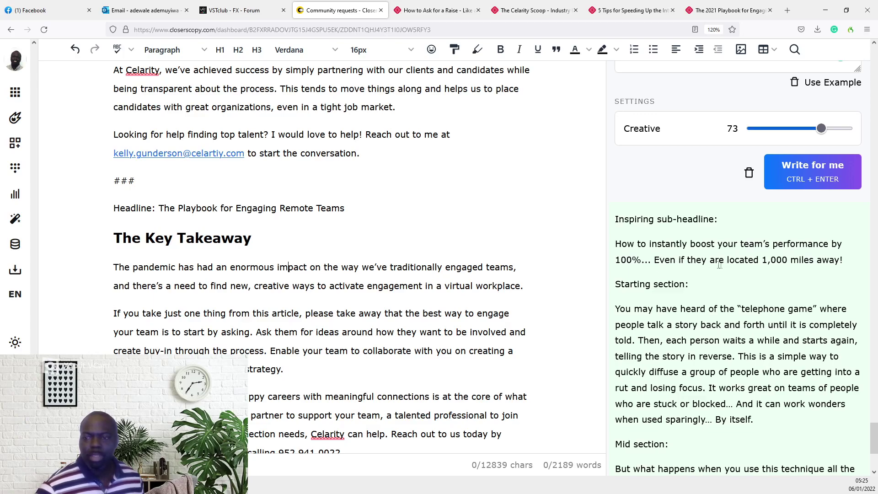
drag(849, 265, 614, 244)
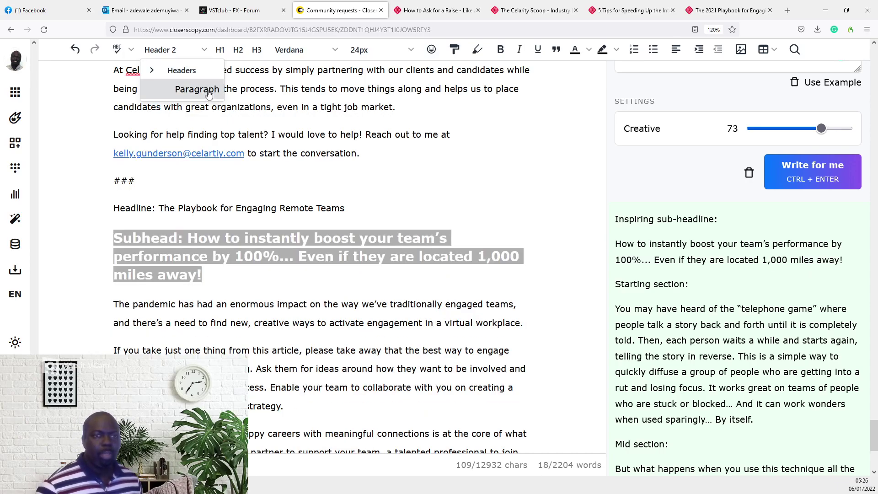
click(209, 90)
key(Right)
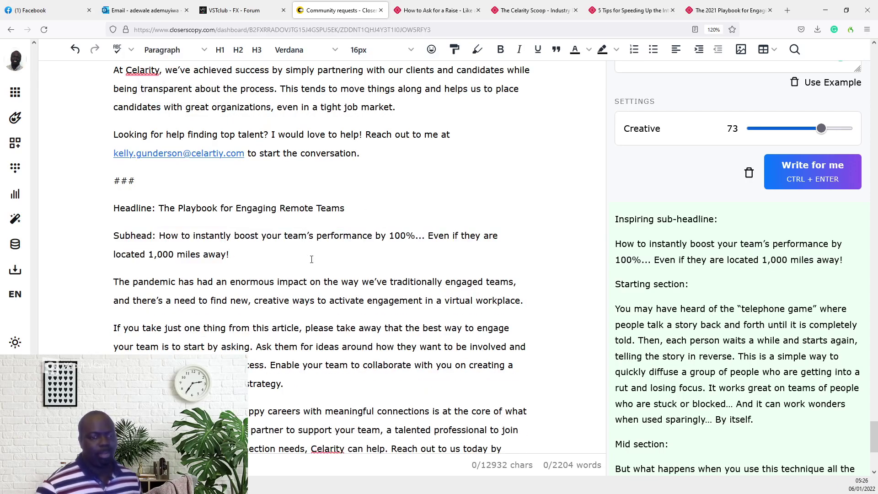
scroll(311, 257, down, 3)
scroll(311, 257, up, 3)
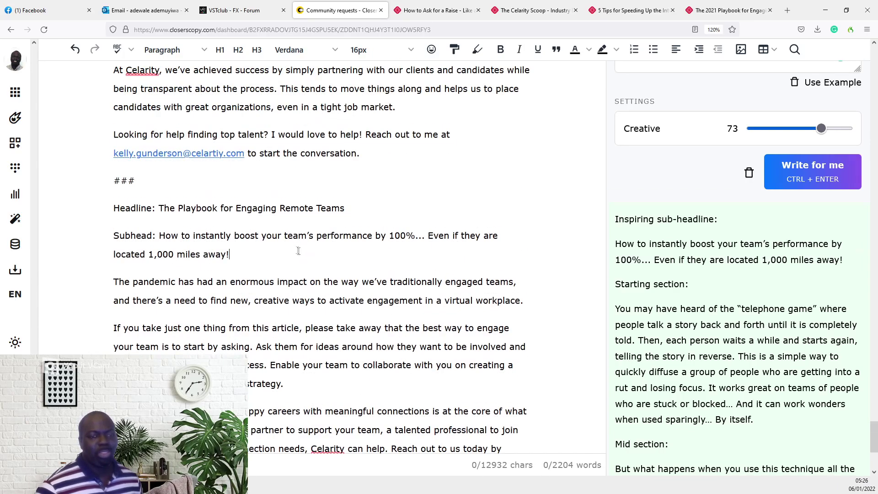
Step: Replace the "5 Tips" subhead with "How to make job interviews a snap... even if you are running around like a chicken with its head cut off!"
scroll(296, 248, up, 10)
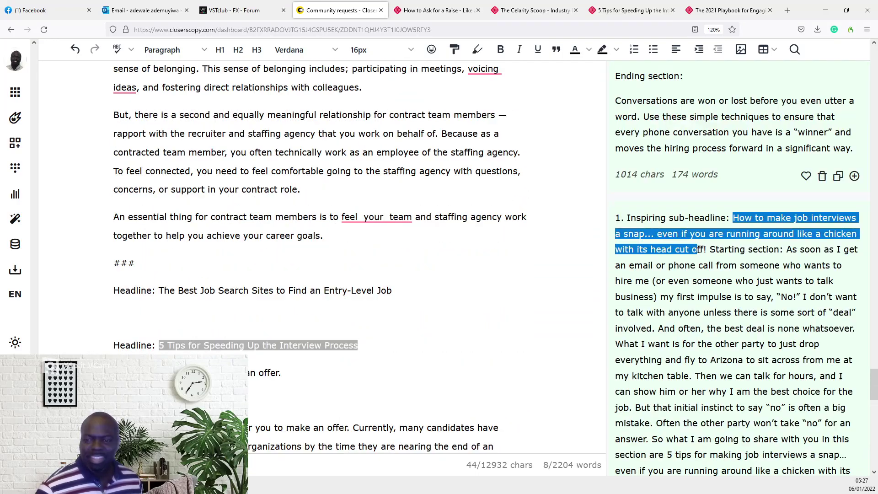
drag(699, 250, 709, 245)
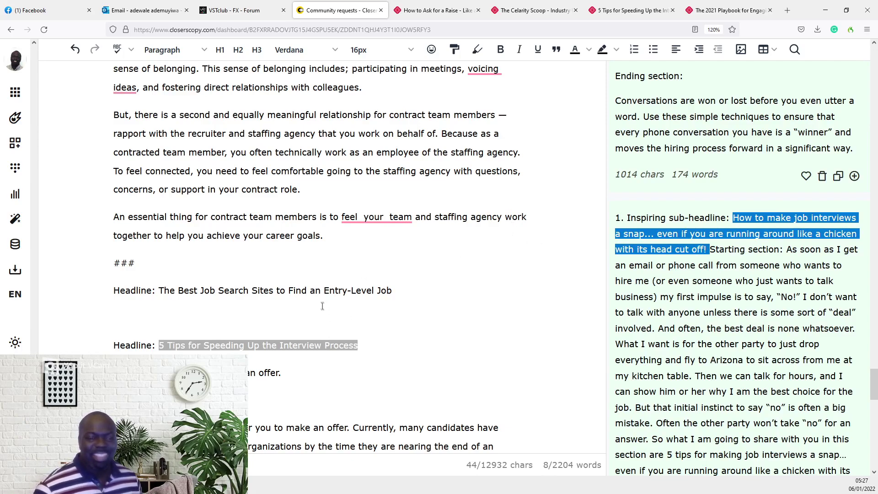
click(301, 311)
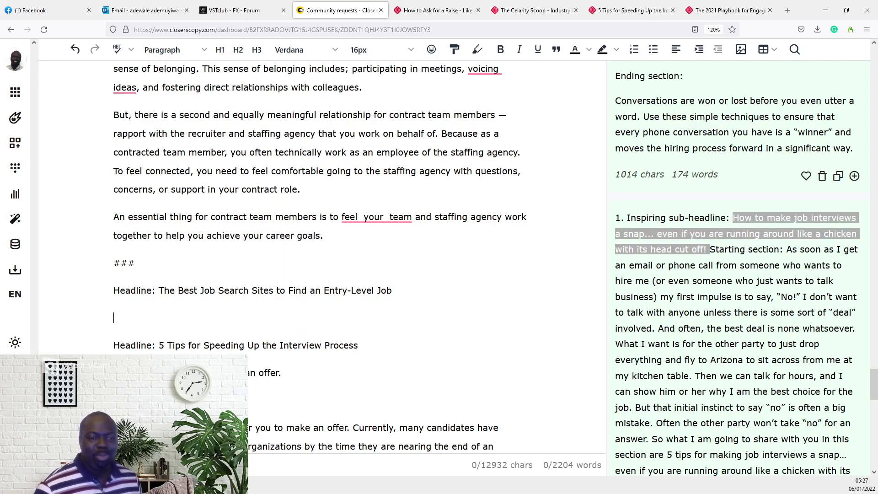
drag(292, 371, 155, 372)
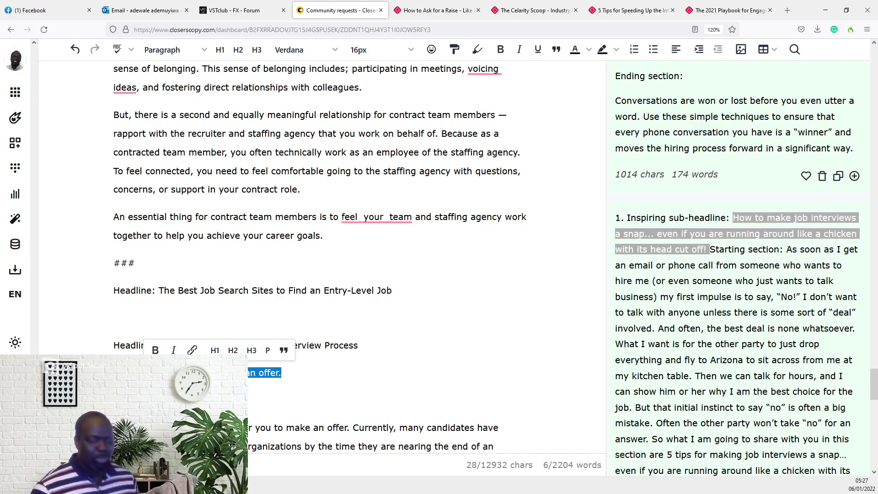
text(How to make job interviews a snap... even if you are running around like a chicken with its head cut off!)
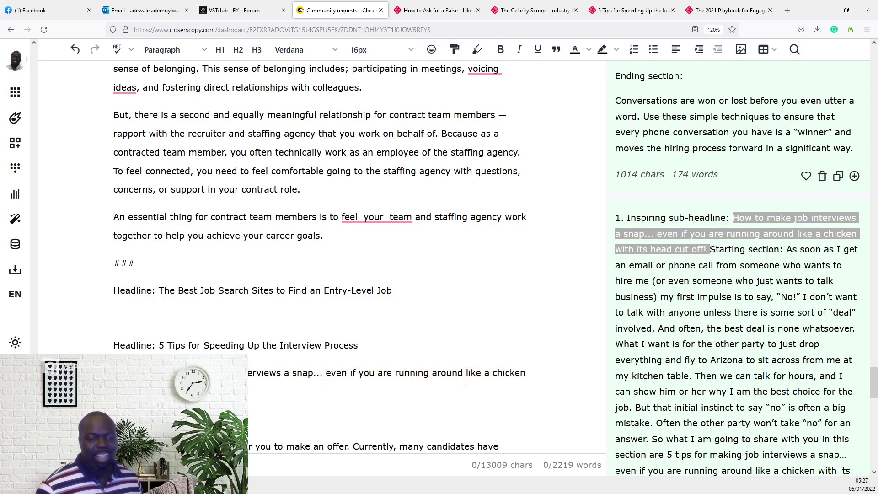
Step: Clear all the example text from the document
scroll(361, 387, down, 3)
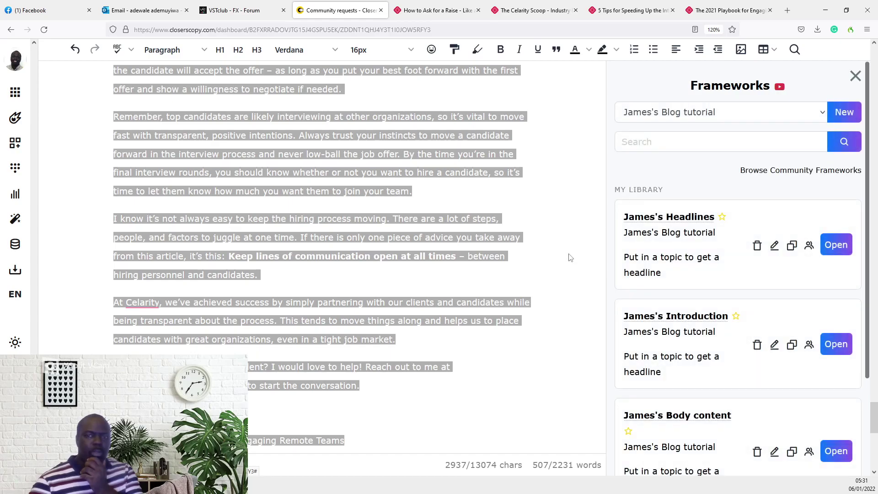
scroll(490, 278, down, 1)
scroll(490, 278, down, 8)
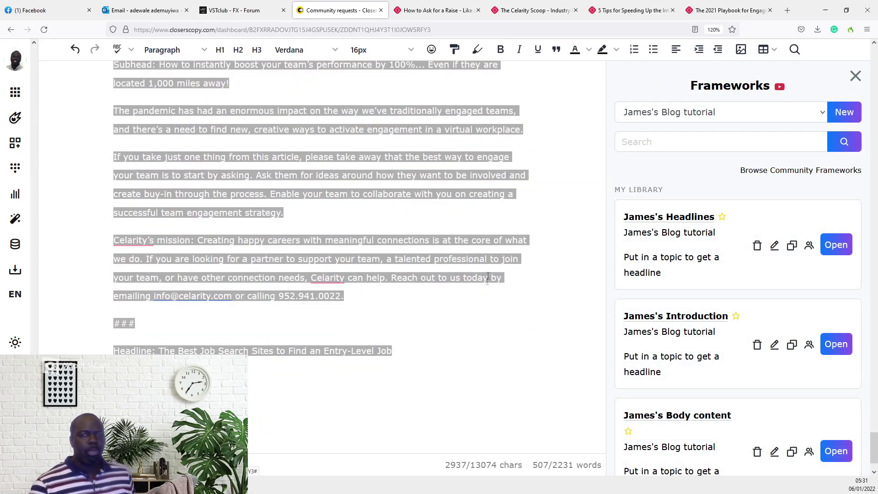
click(427, 340)
key(ctrl+a)
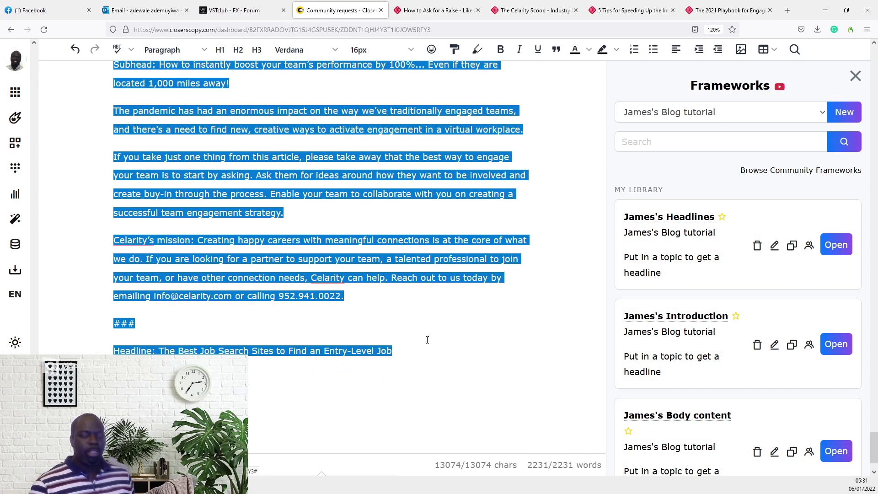
key(Delete)
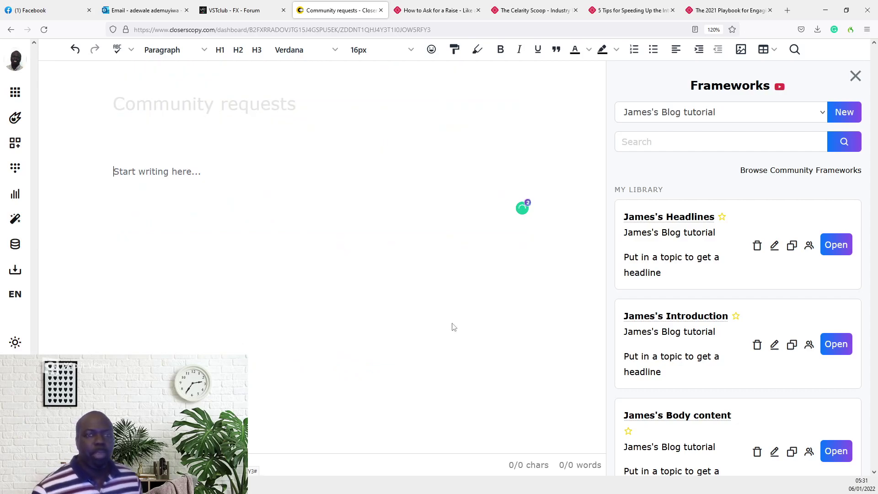
Step: Generate headlines for the example topic "job search" with the Headlines framework in the Blog tutorial category
scroll(732, 286, down, 3)
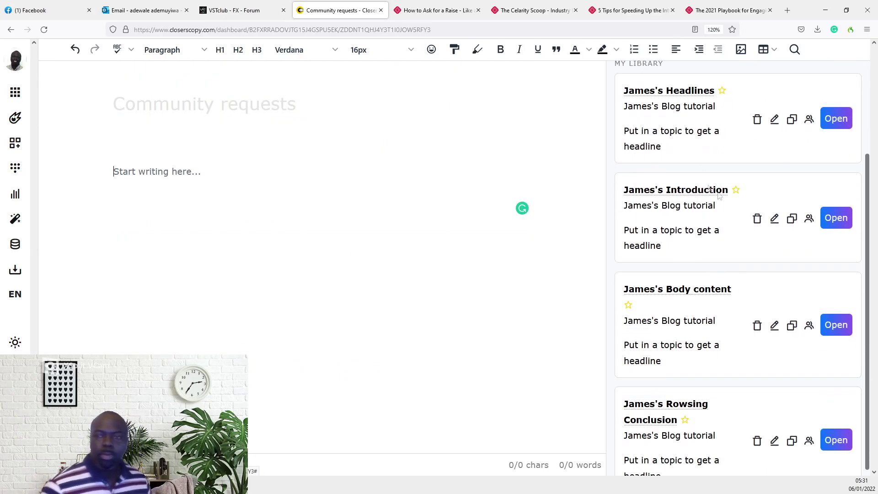
scroll(707, 176, up, 2)
scroll(675, 171, down, 2)
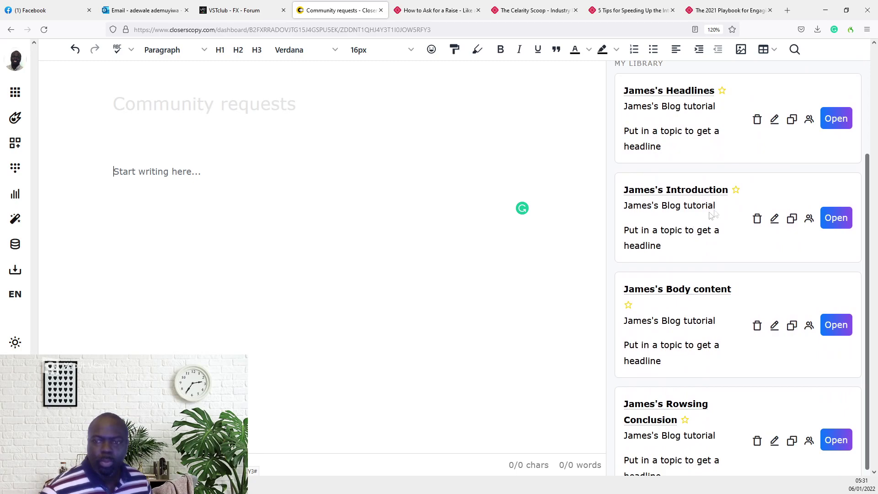
scroll(732, 234, down, 1)
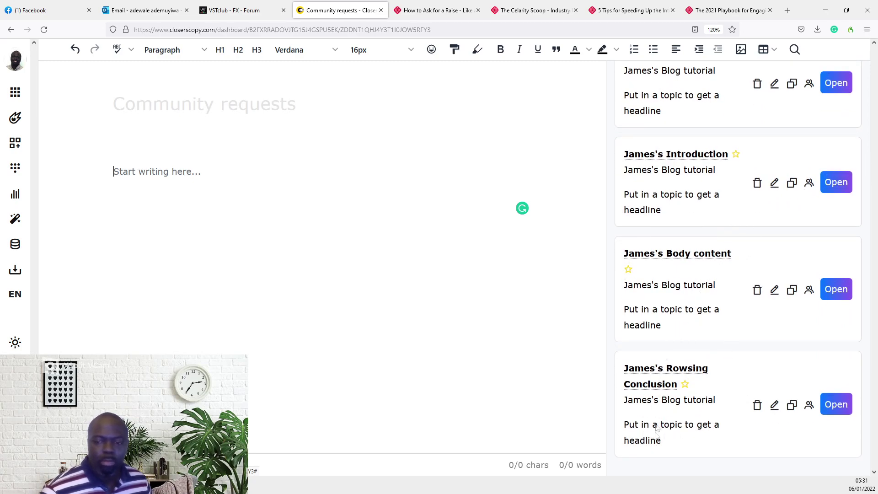
scroll(681, 409, up, 5)
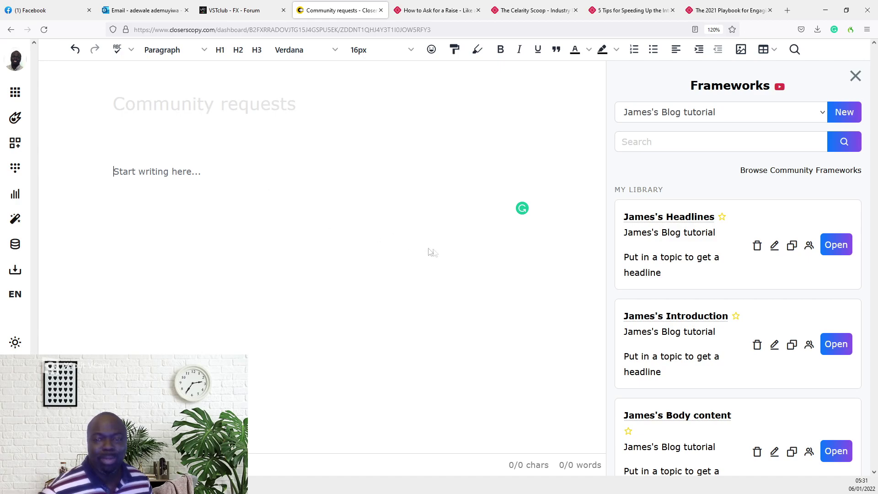
click(836, 246)
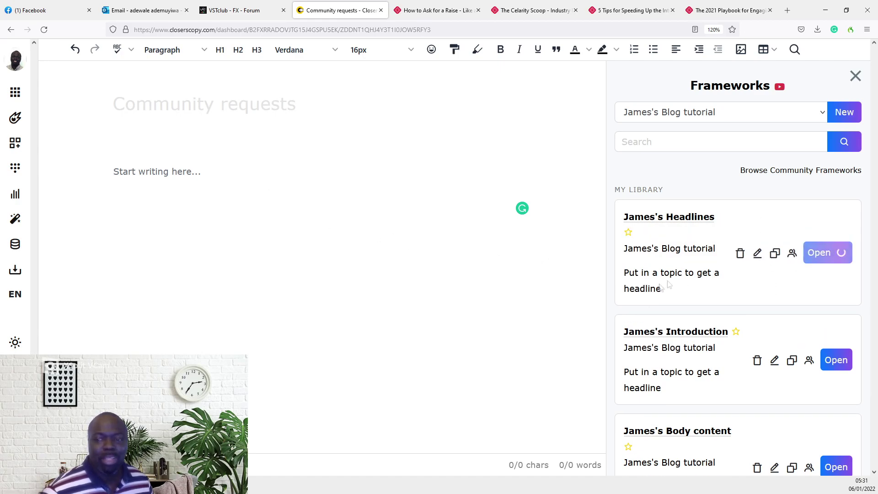
click(722, 210)
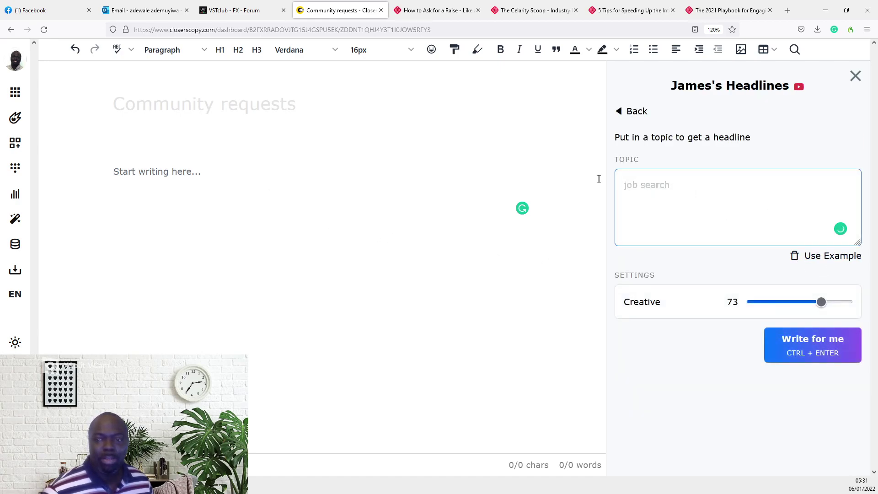
click(806, 345)
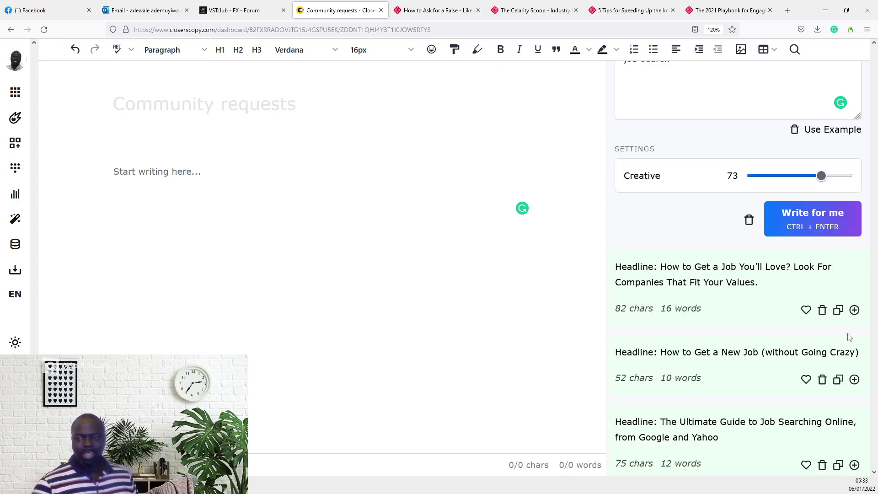
Step: Insert the generated headline "How to Get a New Job (without Going Crazy)" into the empty document
drag(859, 351, 667, 352)
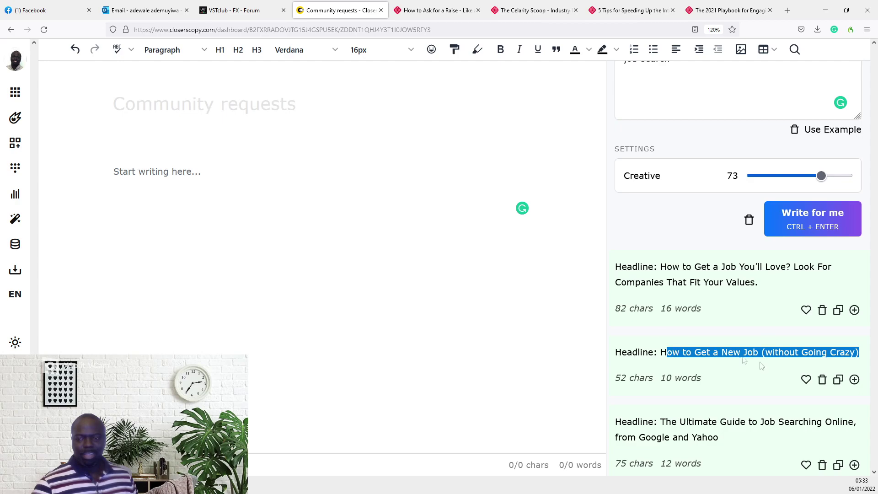
click(346, 207)
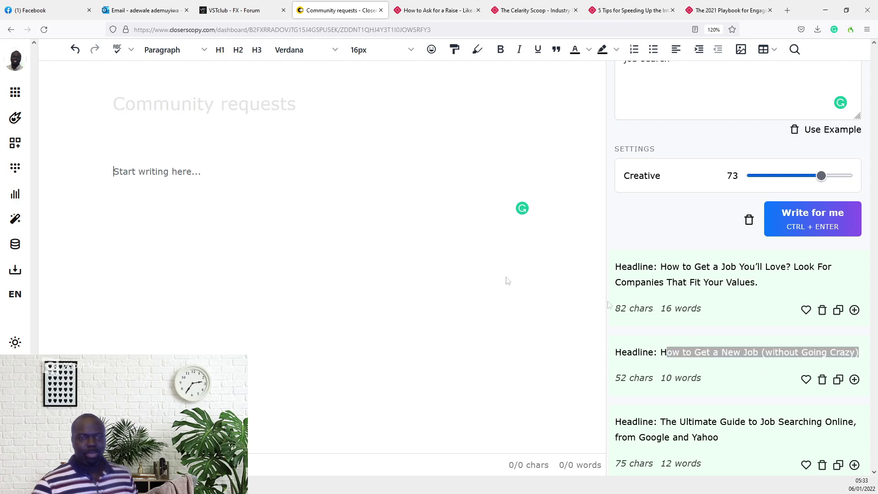
click(842, 386)
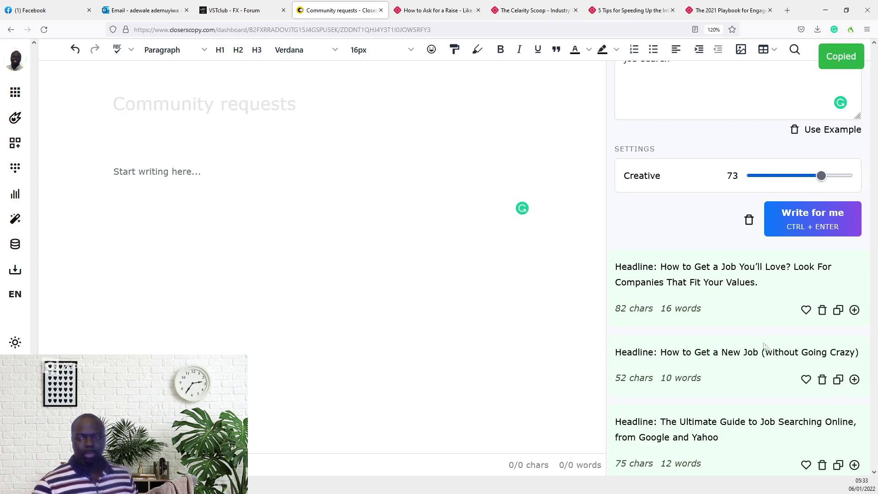
click(854, 380)
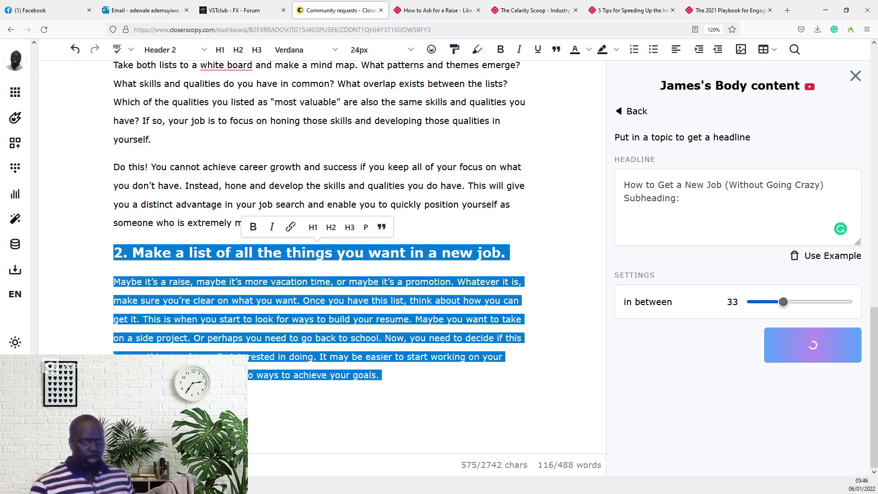
Step: Move the "Make a list of all the things you want in a new job." section directly below the introduction and renumber it 1
scroll(392, 278, up, 15)
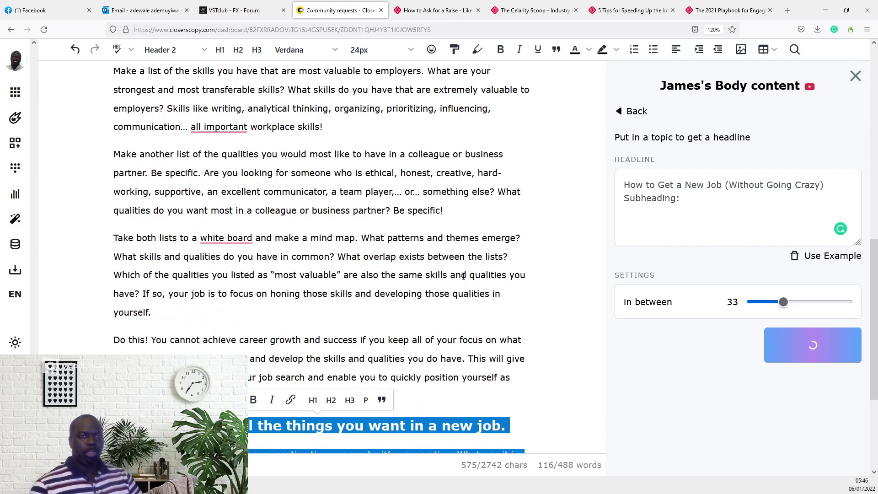
key(ctrl+x)
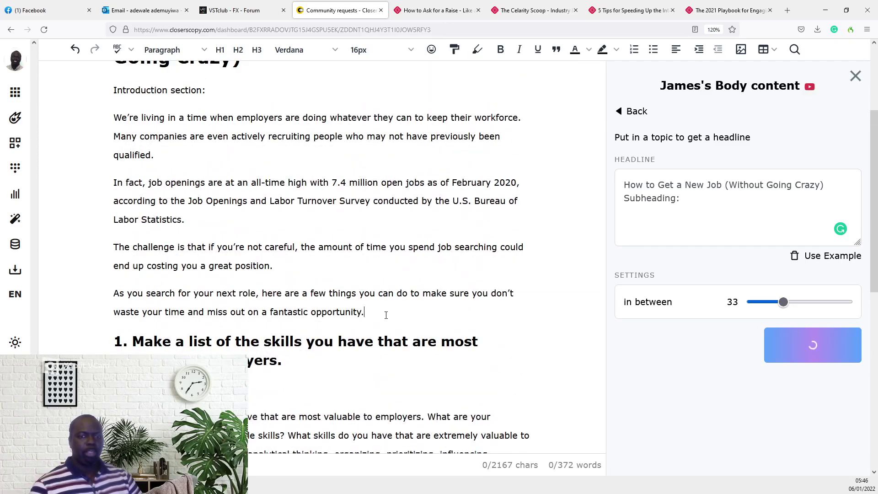
key(Return)
key(ctrl+v)
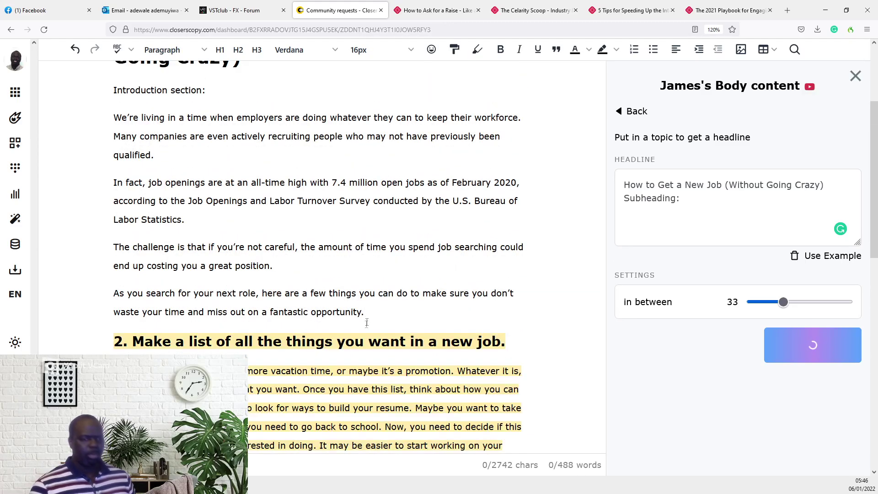
drag(124, 344, 112, 344)
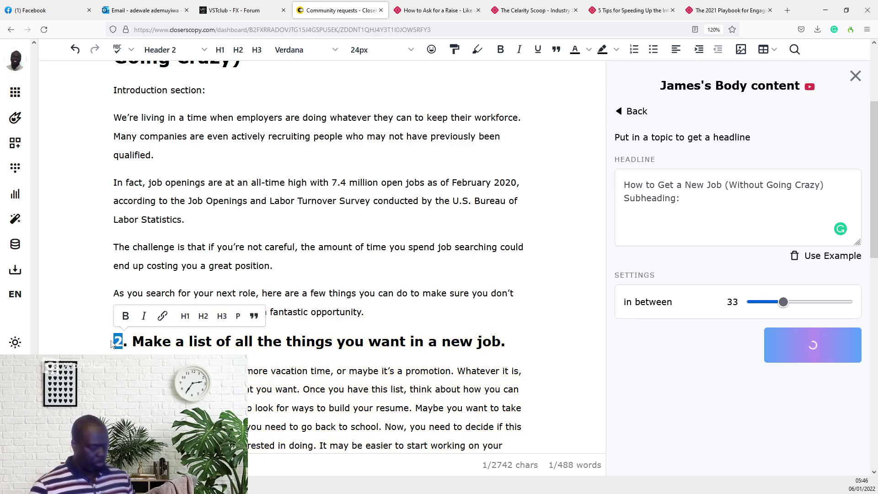
text(1)
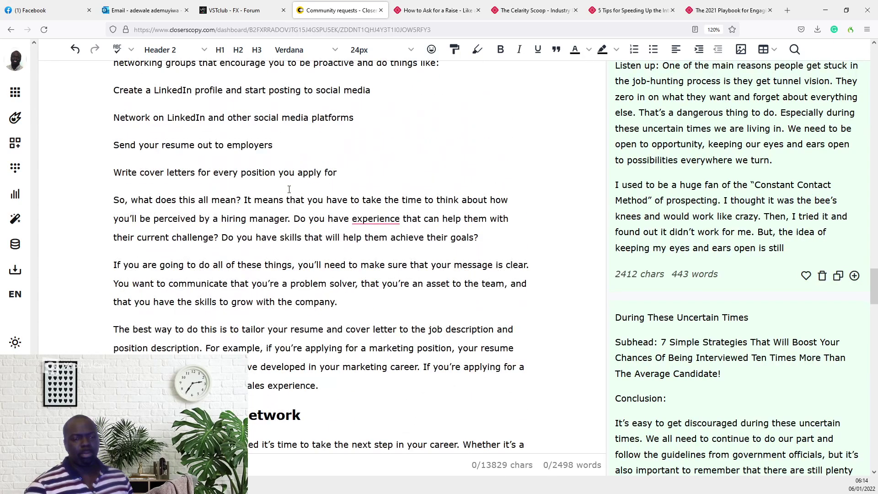
Step: Review the assembled "How to Get a New Job (Without Going Crazy)" post, checking its headline, introduction and body sections
scroll(289, 188, down, 20)
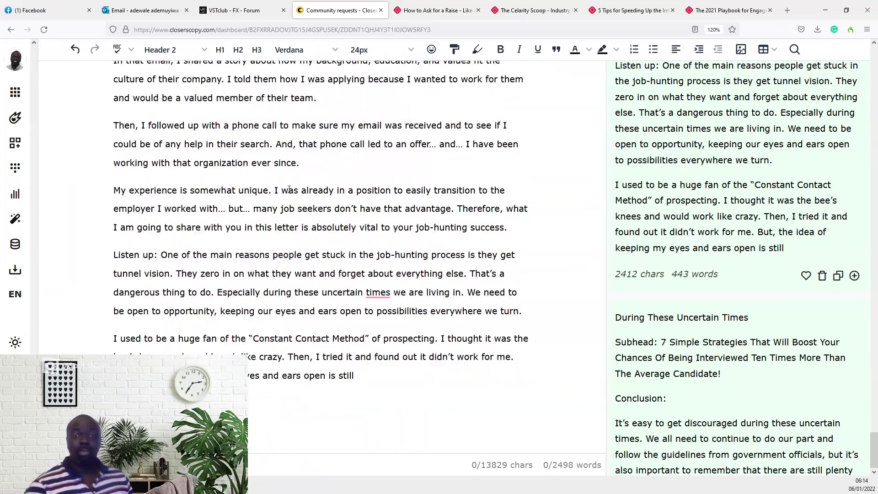
scroll(290, 189, up, 20)
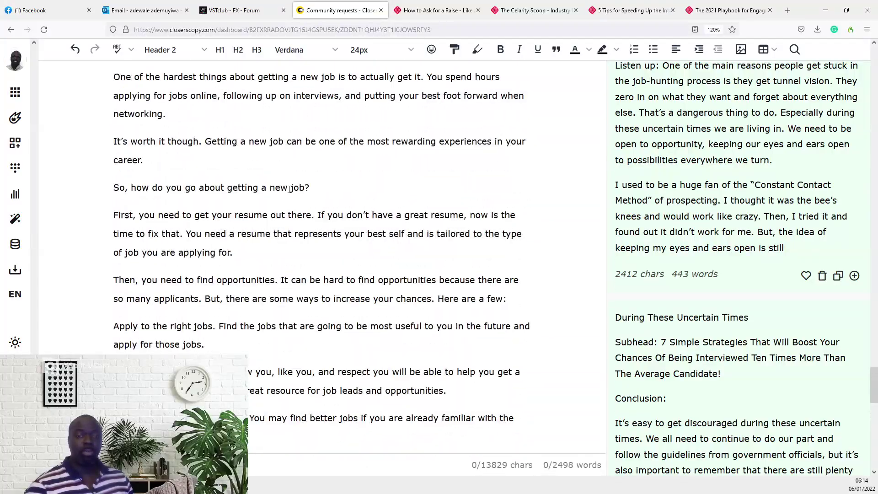
scroll(289, 189, up, 15)
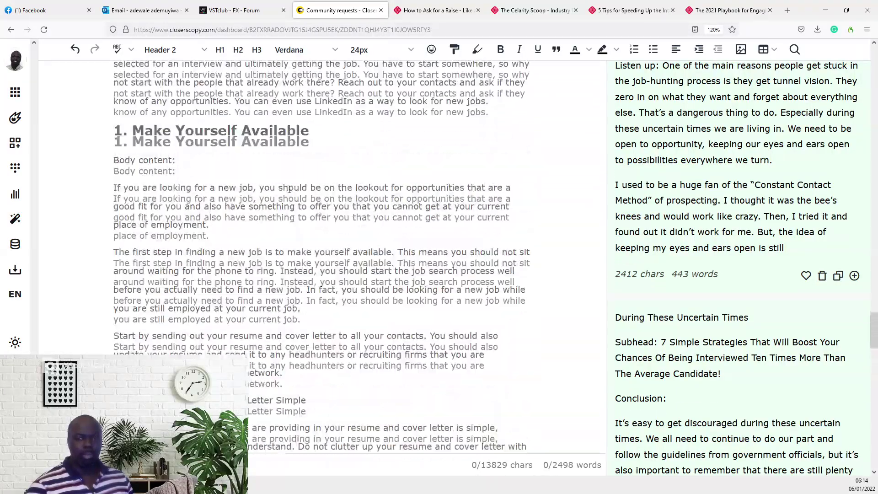
scroll(289, 189, up, 15)
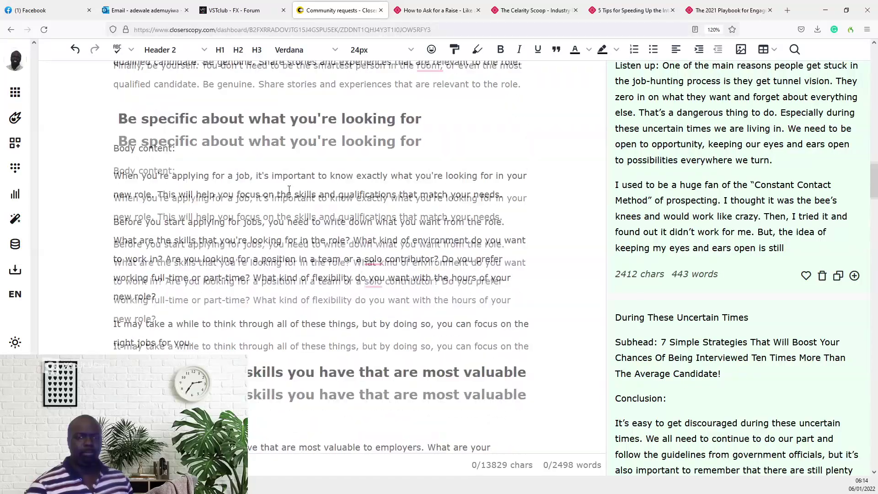
scroll(289, 189, up, 15)
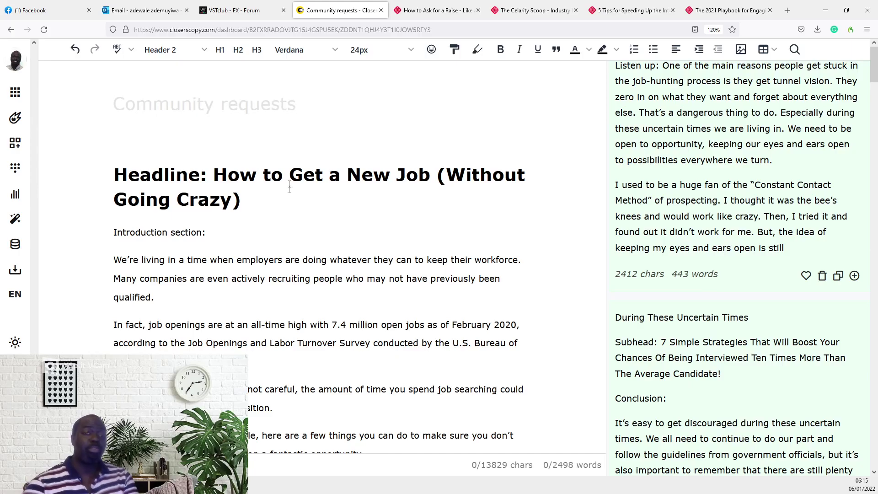
scroll(289, 189, down, 6)
scroll(326, 168, down, 12)
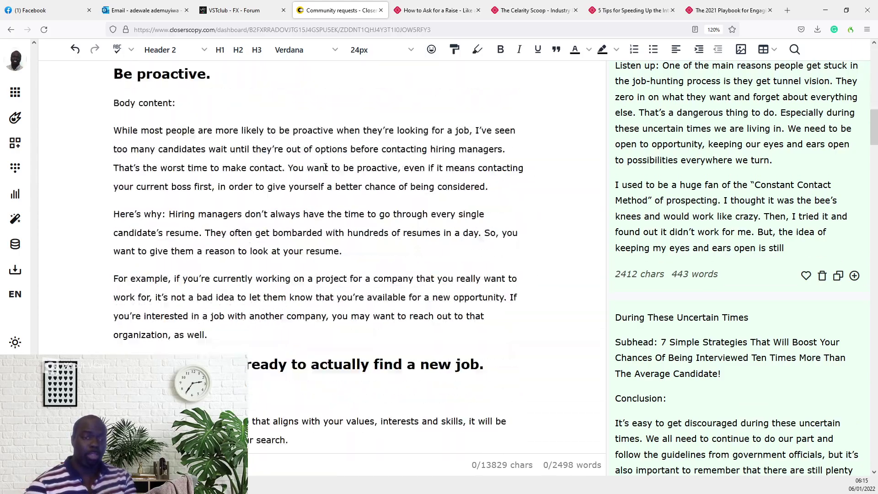
Step: Read through the body sections from "Be proactive." to the one after "Have a Plan B ready.", checking their subheadings and content
scroll(325, 168, down, 7)
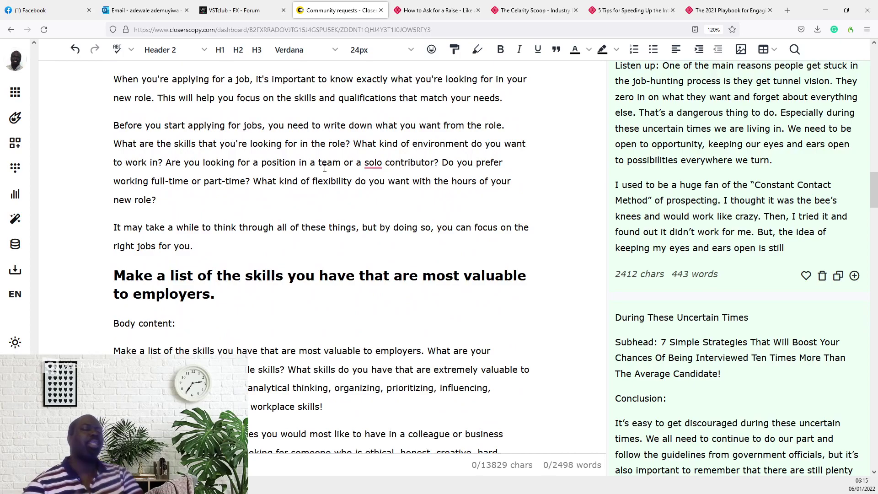
scroll(325, 168, down, 8)
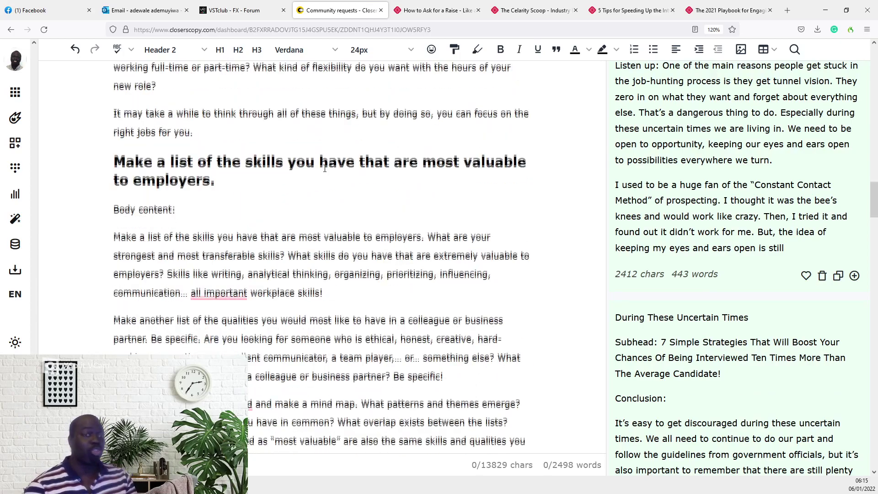
scroll(322, 168, down, 10)
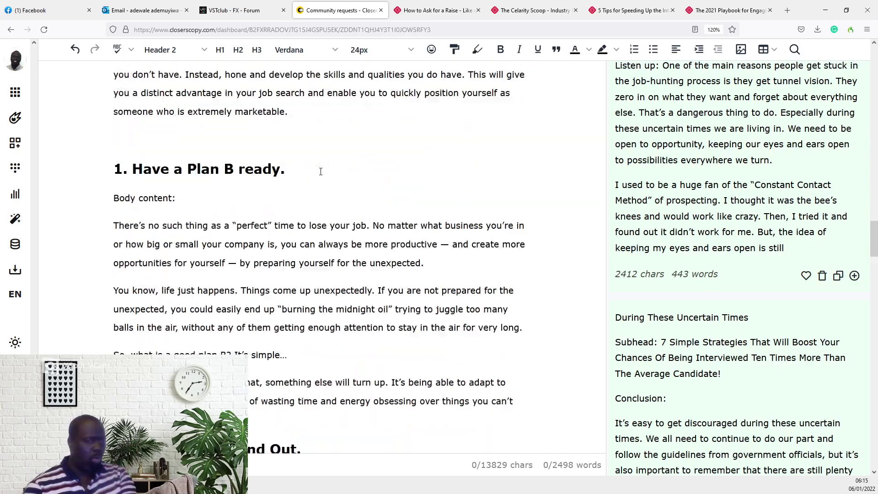
scroll(316, 168, down, 2)
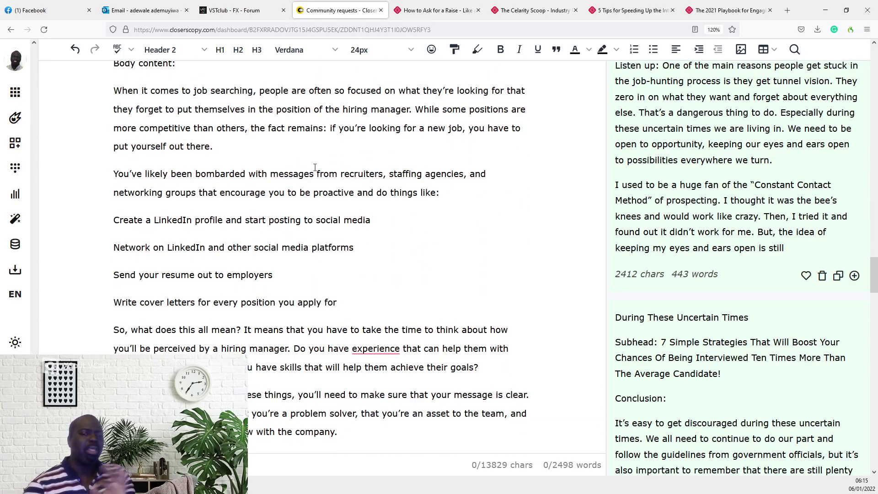
scroll(288, 315, up, 5)
scroll(288, 315, up, 4)
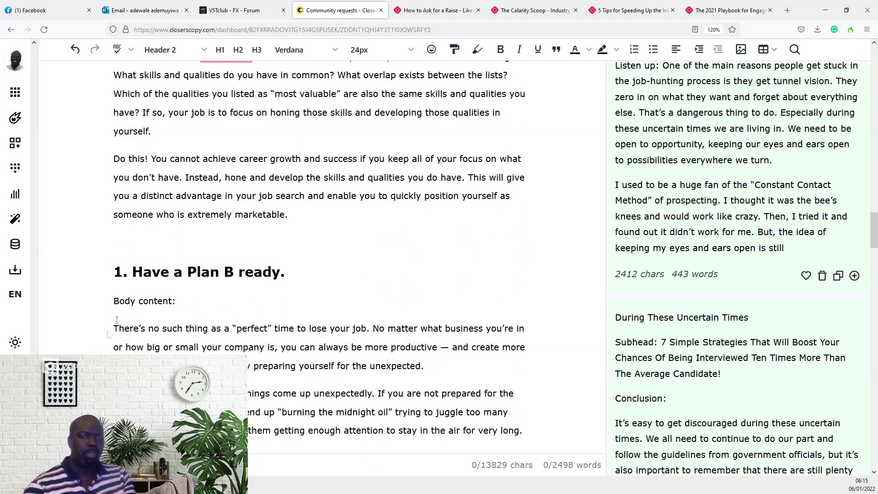
scroll(290, 347, up, 9)
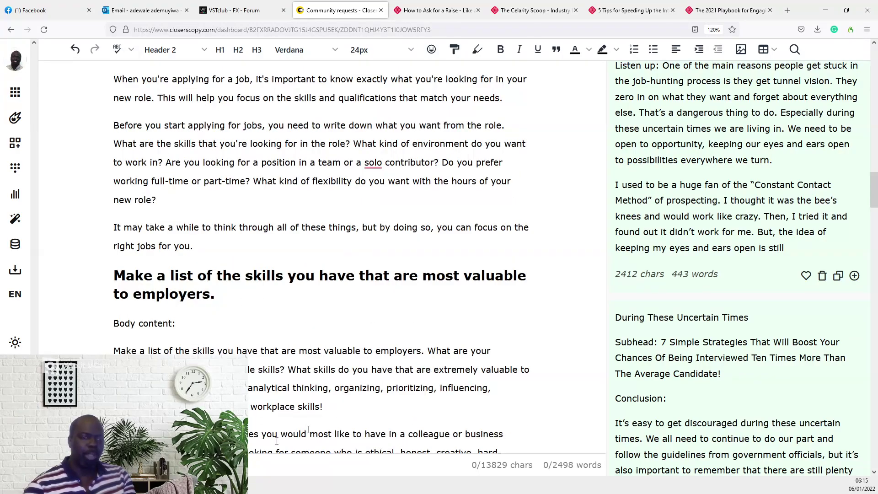
scroll(320, 256, up, 6)
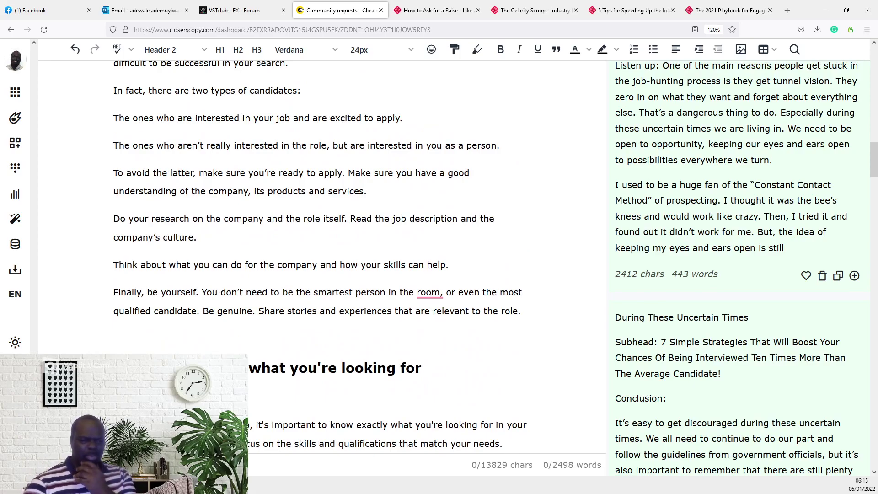
Step: Delete the "Body content:" label and its empty line under the "Be specific about what you're looking for" heading
scroll(320, 256, down, 2)
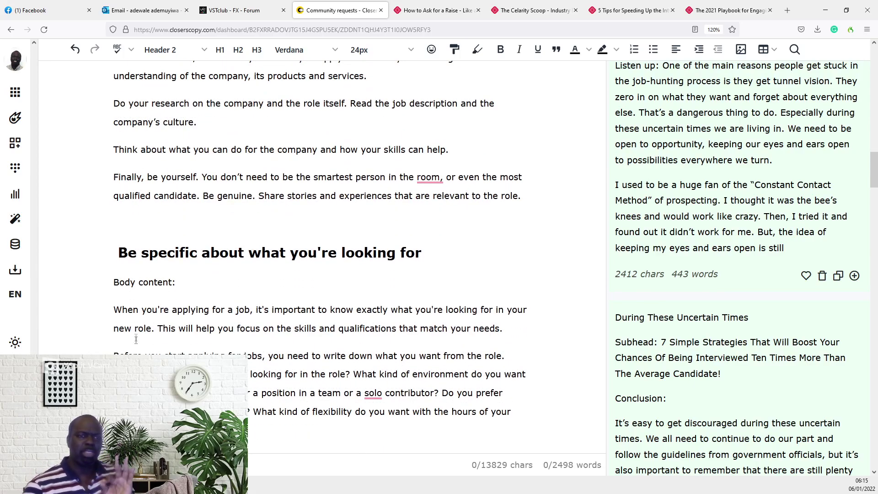
drag(178, 281, 90, 283)
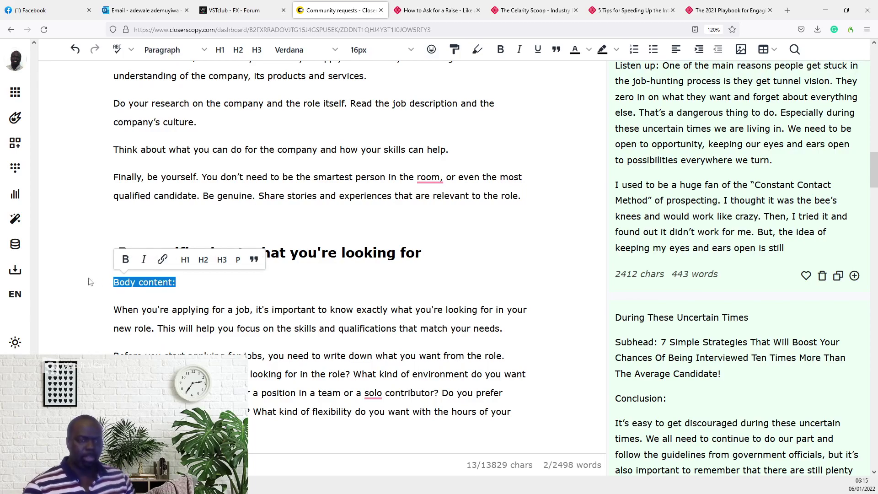
key(BackSpace)
key(BackSpace)
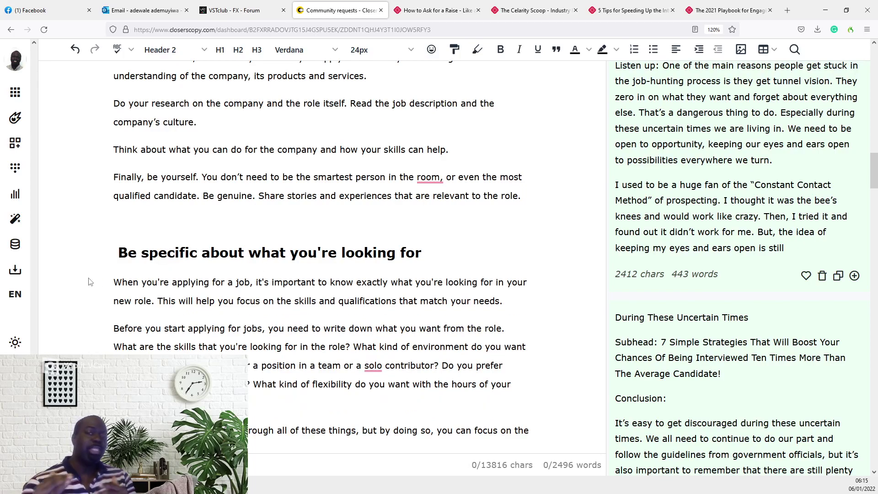